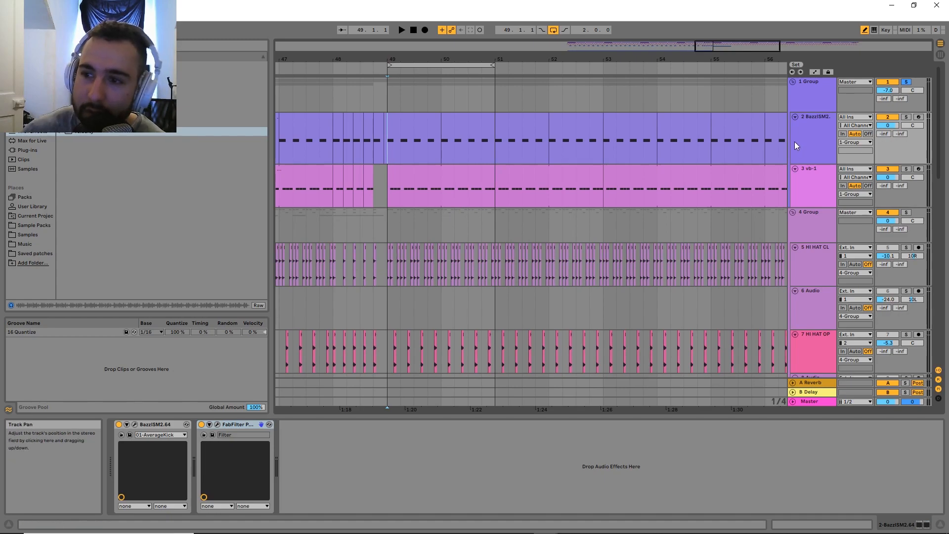
- Audition the kick and bass loop from bar 49 and solo the drum group on track 4
key("space")
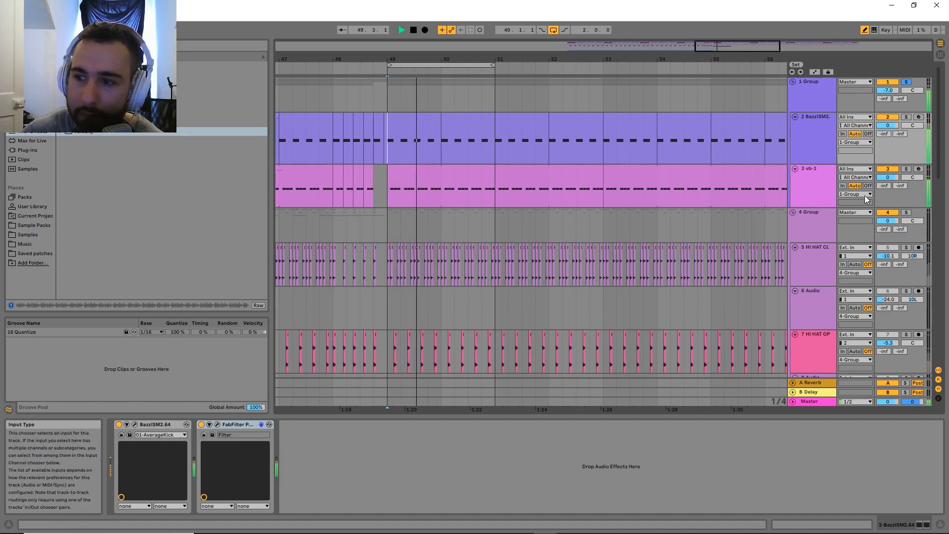
key("space")
left_click(905, 212)
scroll(428, 275, "down", 3)
scroll(429, 275, "up", 2)
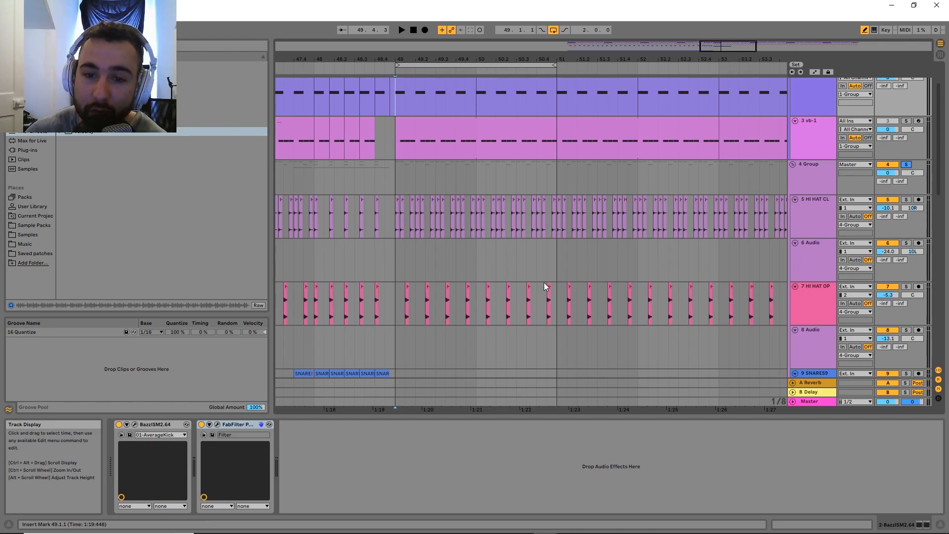
- Examine the closed and open hi-hat pattern between bars 49 and 51 on tracks 5 and 7
left_click_drag(395, 226, 561, 307)
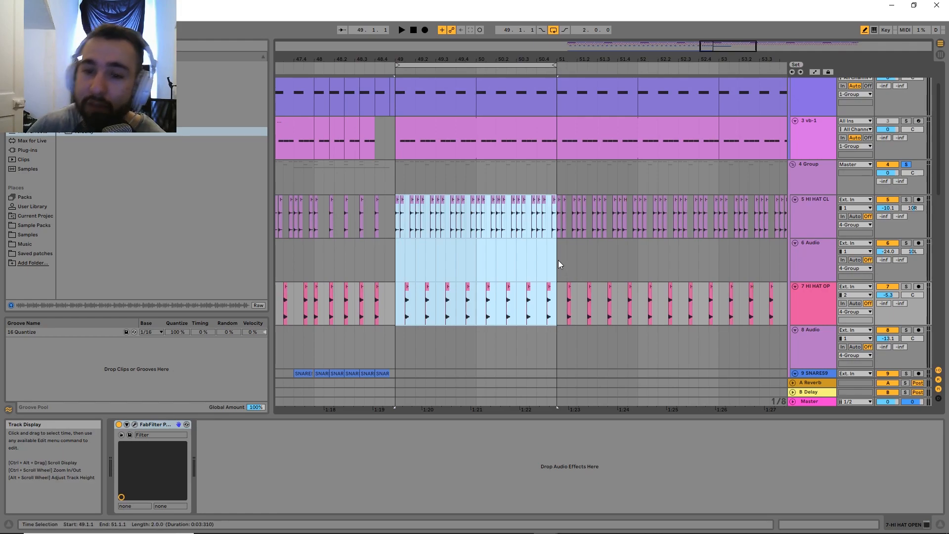
left_click(398, 257)
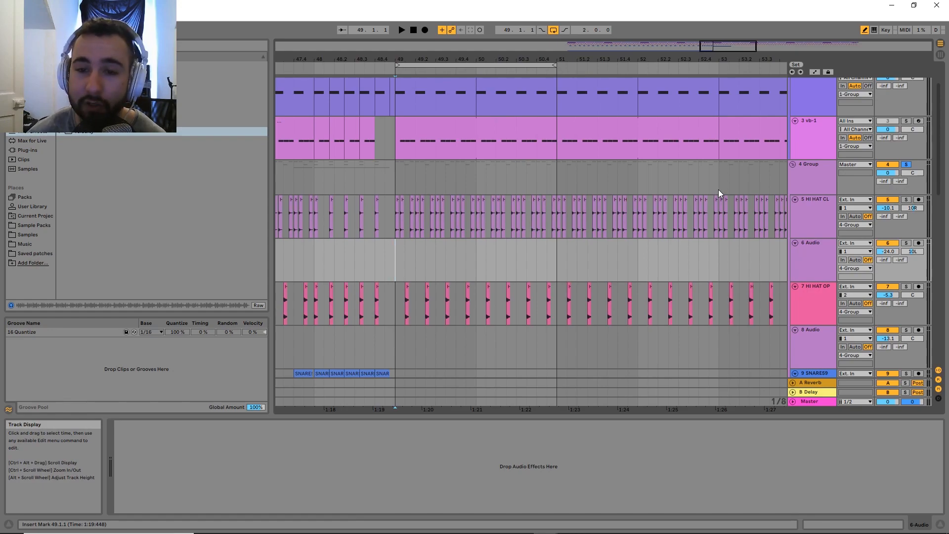
scroll(717, 201, "up", 2)
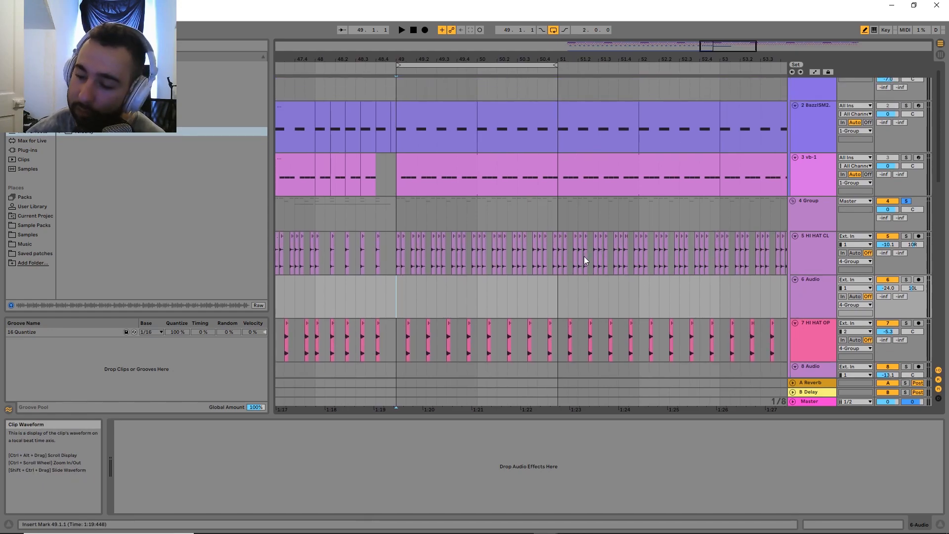
scroll(378, 224, "down", 2)
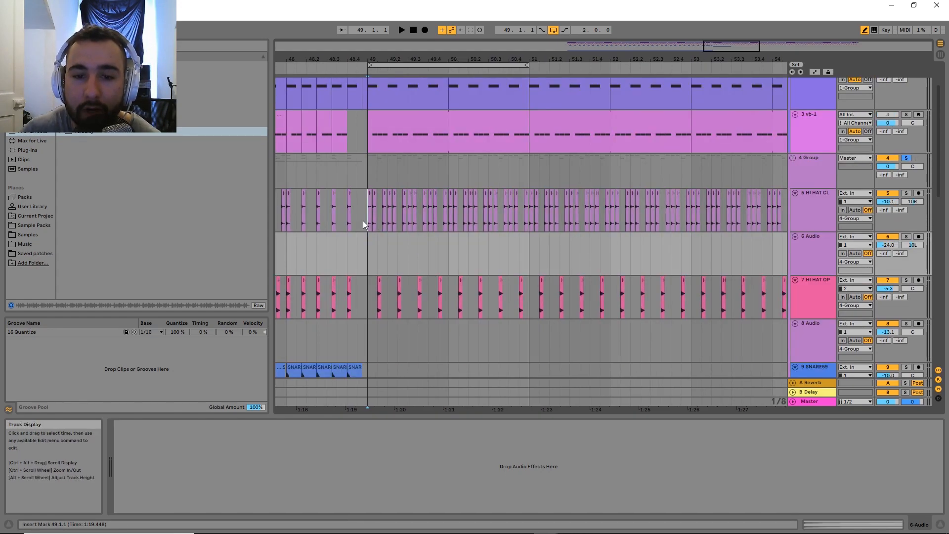
left_click(363, 222)
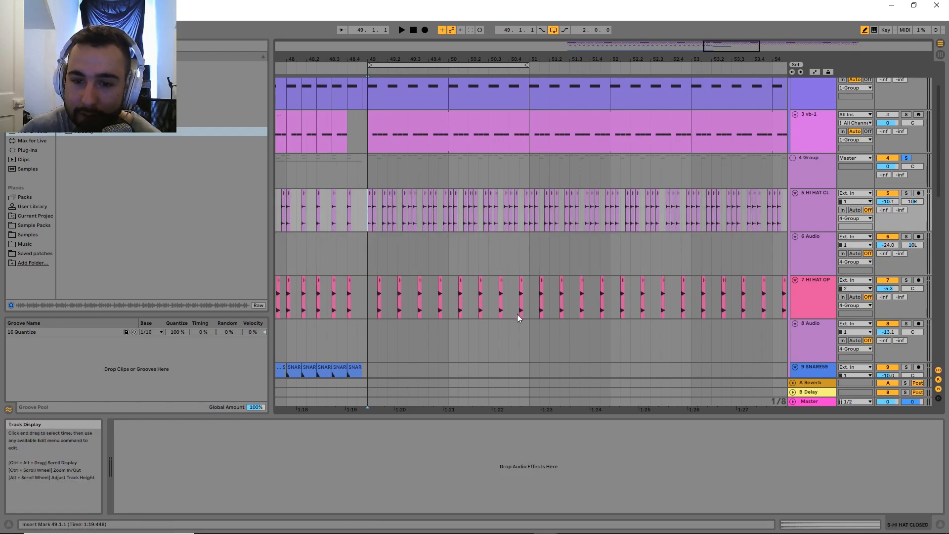
scroll(528, 255, "up", 4)
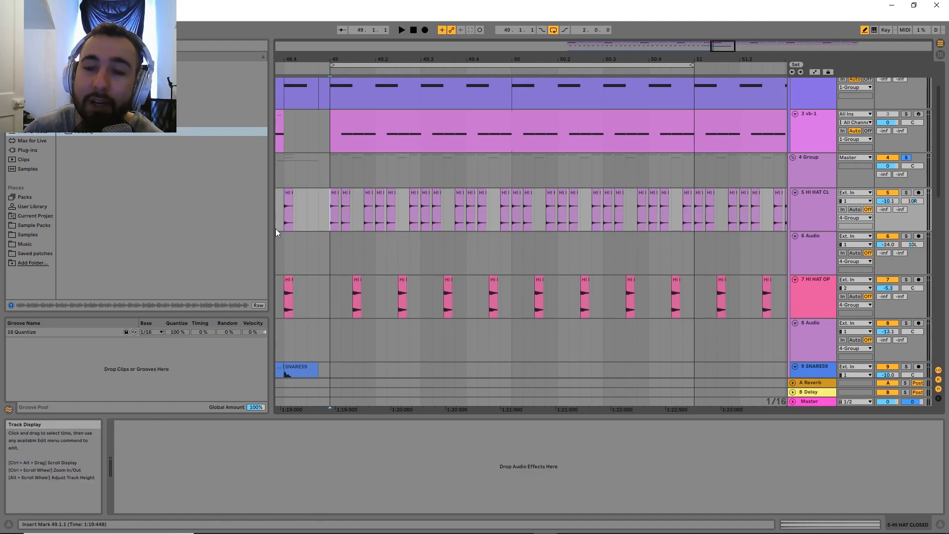
left_click_drag(329, 181, 341, 183)
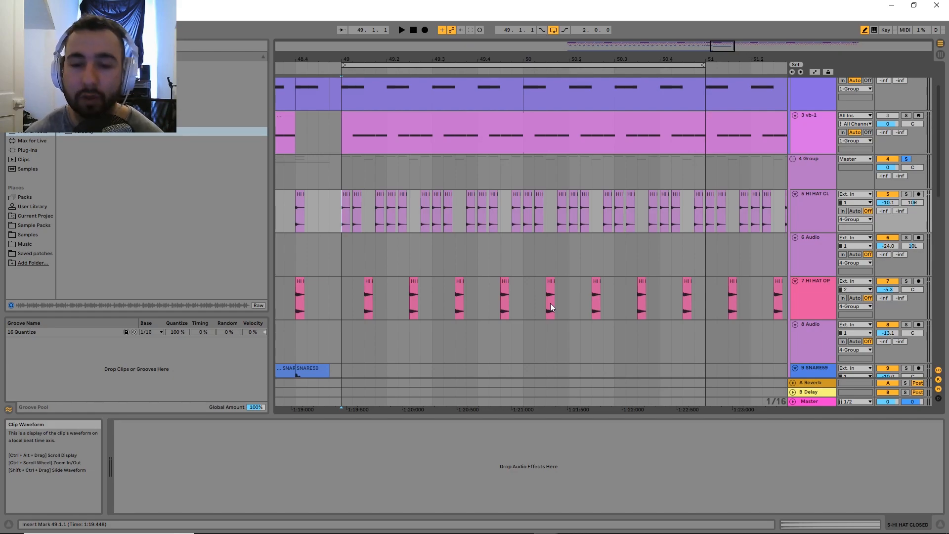
scroll(414, 291, "up", 1)
scroll(413, 292, "right", 1)
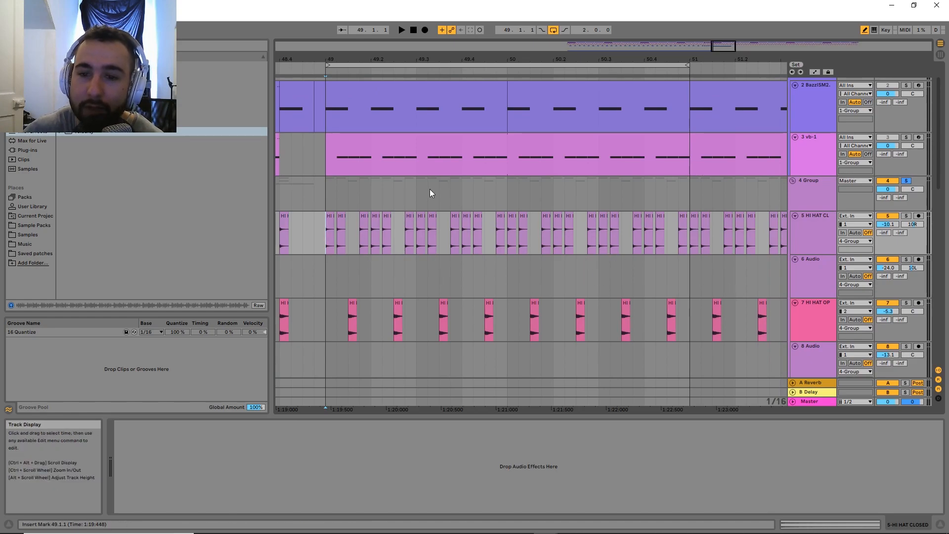
scroll(410, 259, "down", 1)
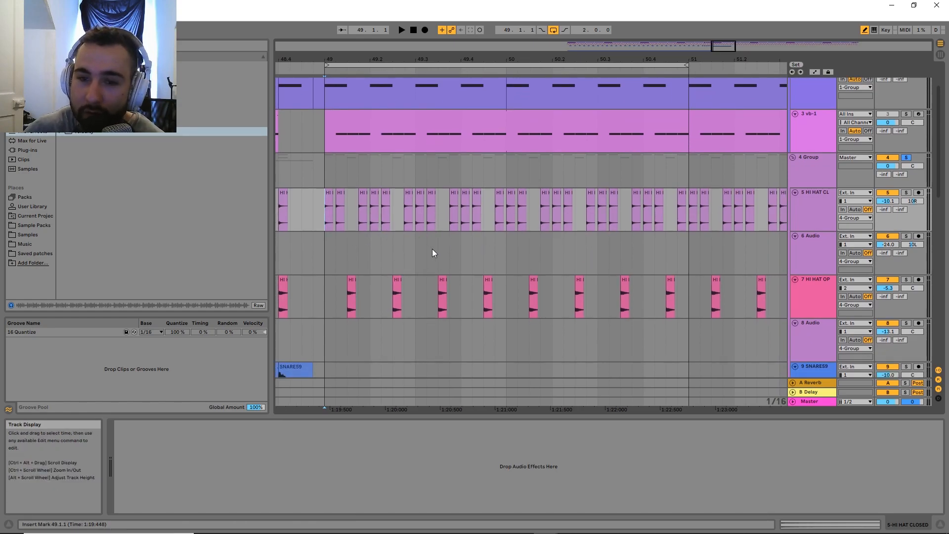
- Try copying the first closed hi-hat into the track 5 gap above the first open hi-hat, and remove the copy
scroll(331, 227, "up", 2)
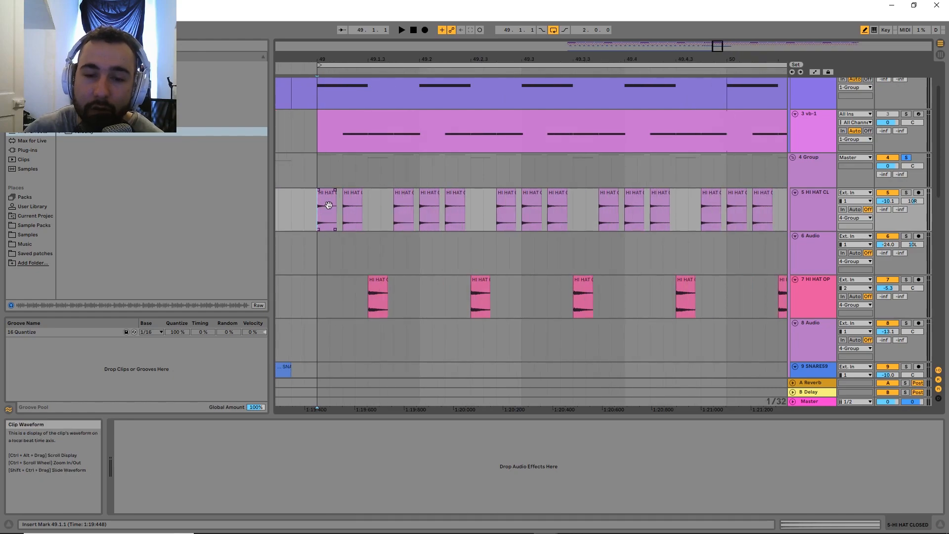
left_click(332, 210)
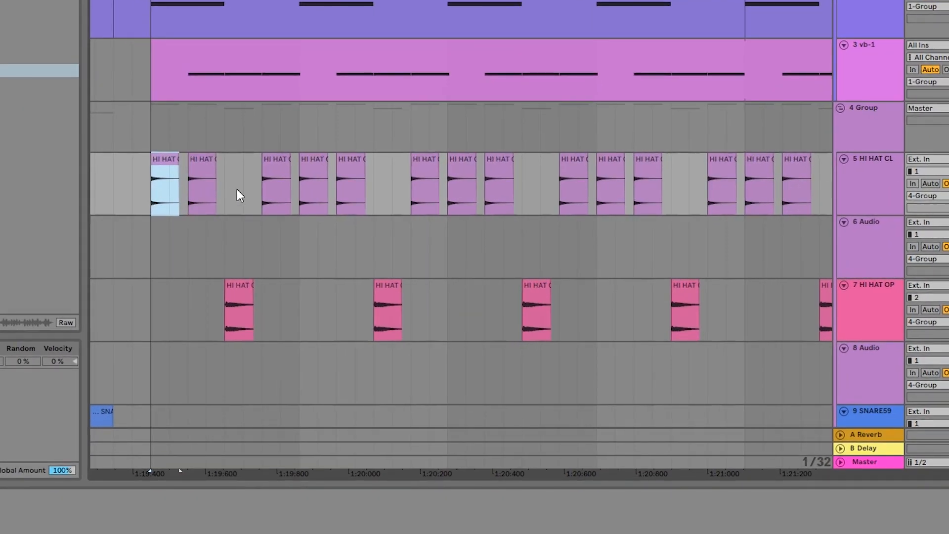
left_click_drag(237, 190, 254, 197)
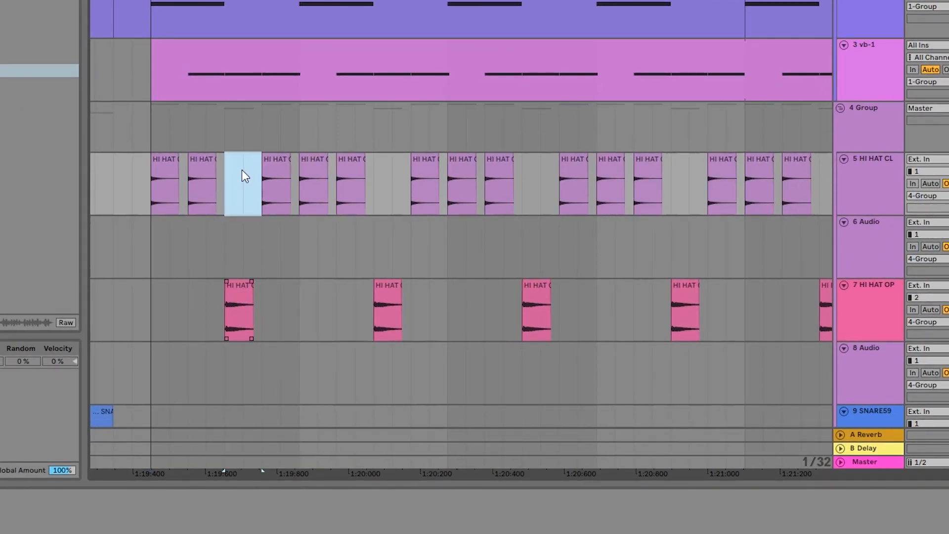
key("ctrl+v")
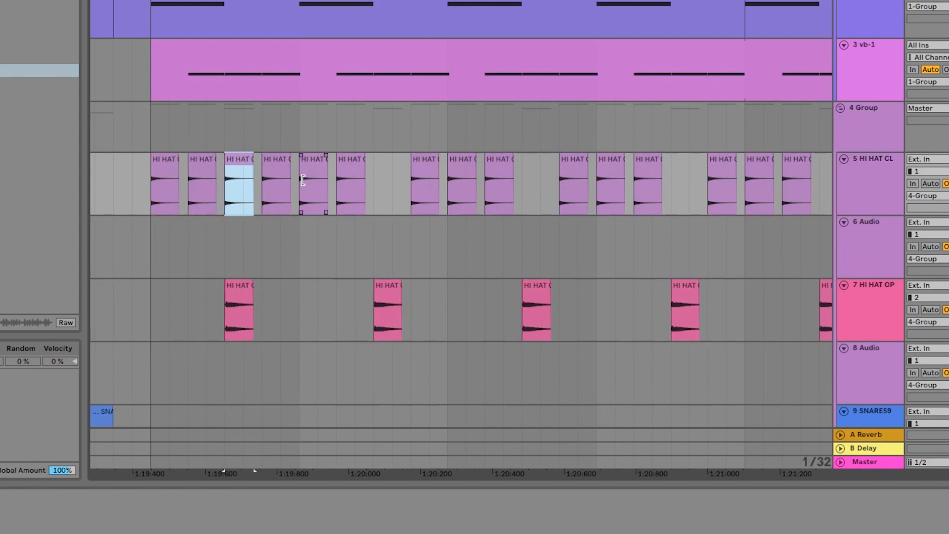
key("Delete")
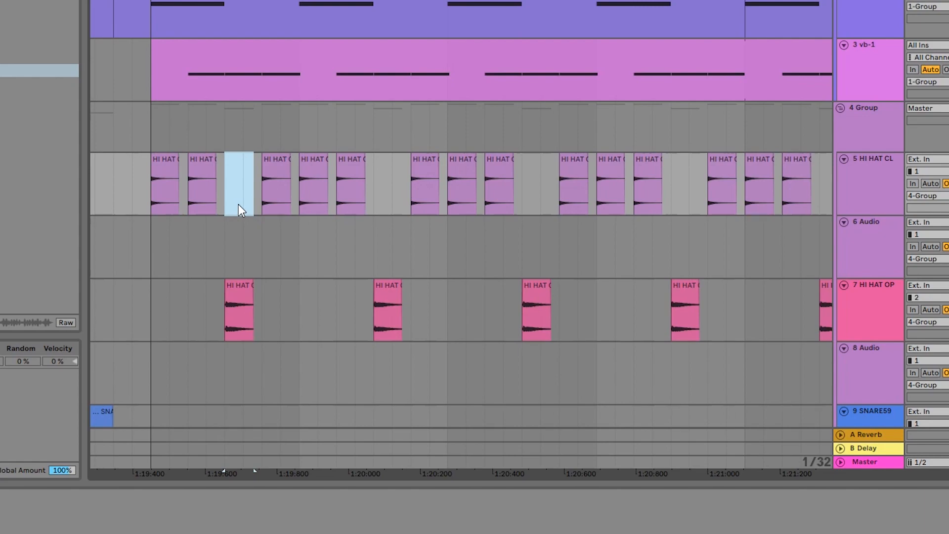
- Go through the first closed hi-hats and the open hi-hat between them one by one, following the rhythm from bar 49
left_click(151, 184)
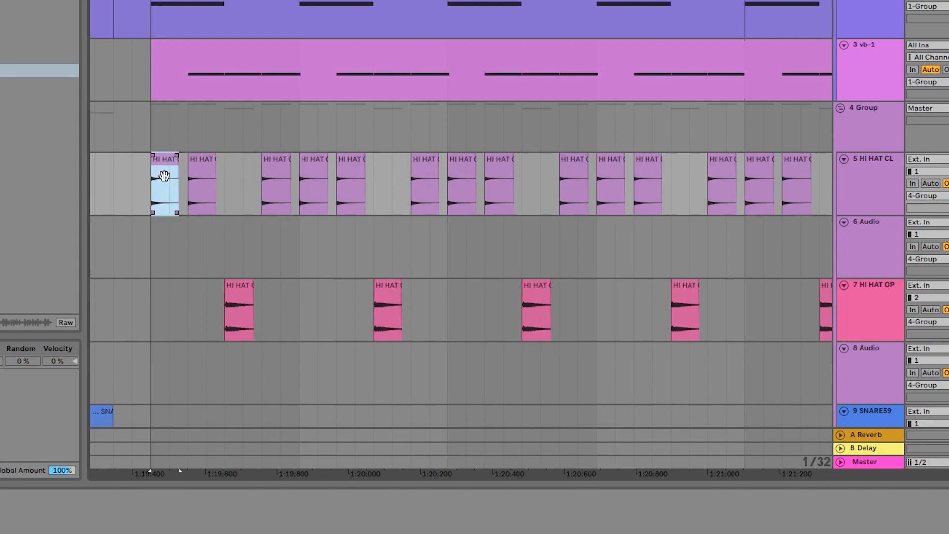
left_click(226, 173)
left_click(208, 184)
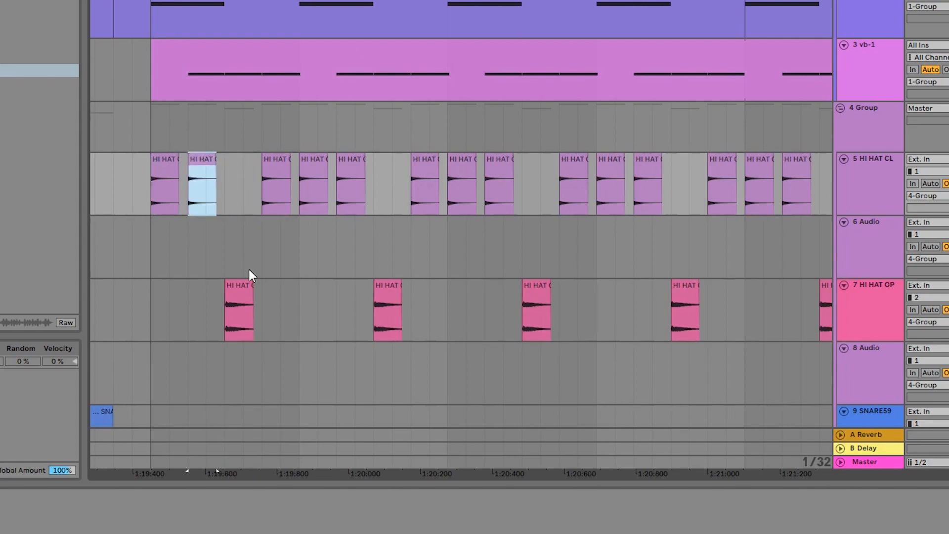
left_click(242, 309)
left_click(287, 167)
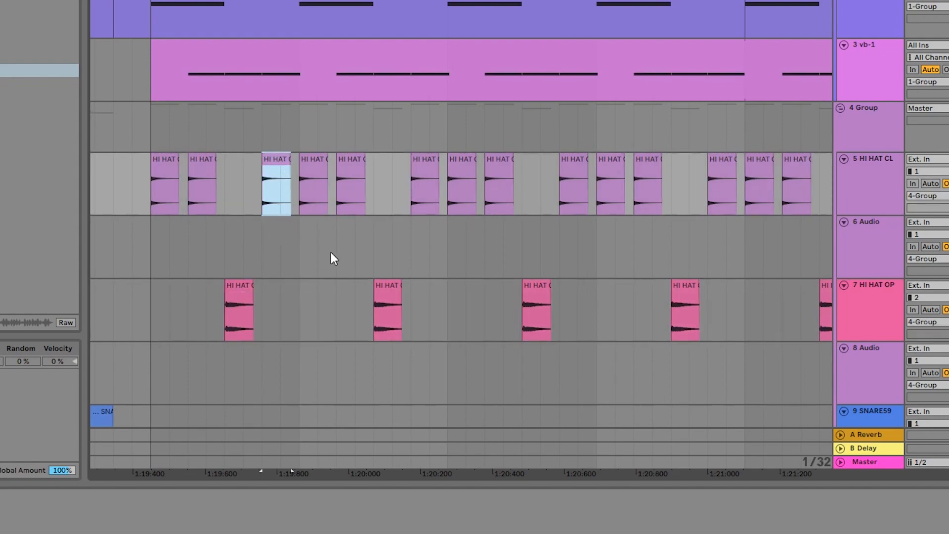
- Delete the clip starting at bar 49 on the 909 Core track
scroll(332, 255, "down", 5)
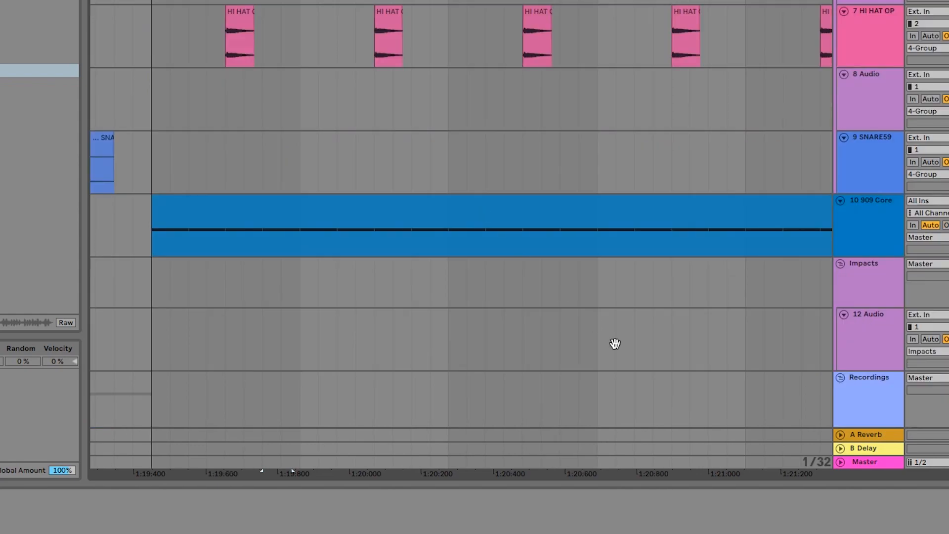
left_click(878, 215)
left_click(468, 211)
key("Delete")
- Play the soloed hi-hat group from bar 49 to hear the closed and open pattern, and stop playback
left_click_drag(406, 300, 307, 343)
scroll(307, 343, "down", 2)
scroll(500, 213, "down", 2)
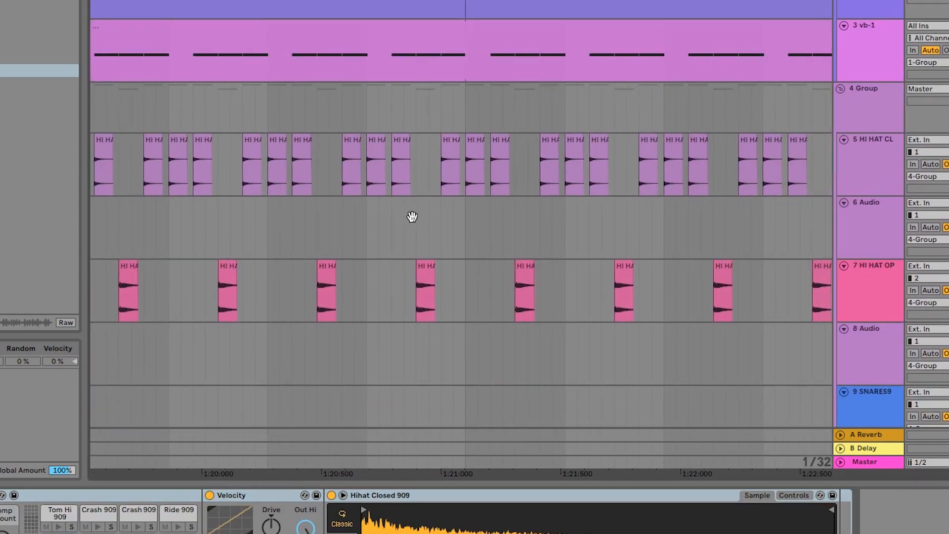
scroll(493, 236, "up", 2)
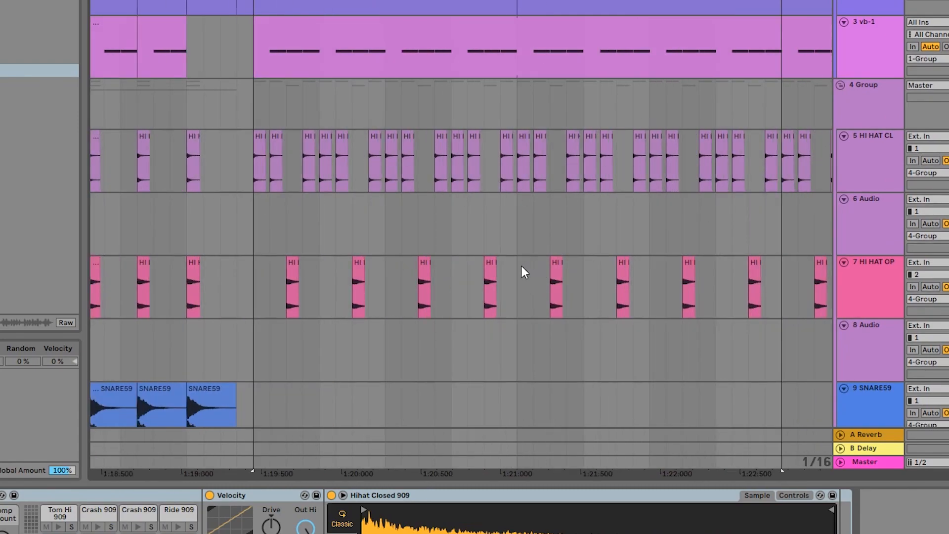
scroll(525, 269, "down", 1)
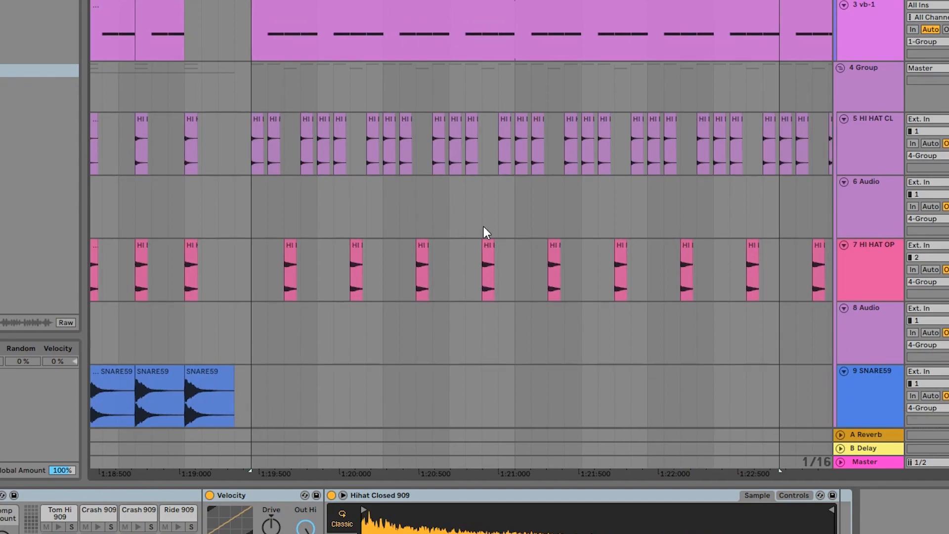
scroll(420, 220, "down", 5)
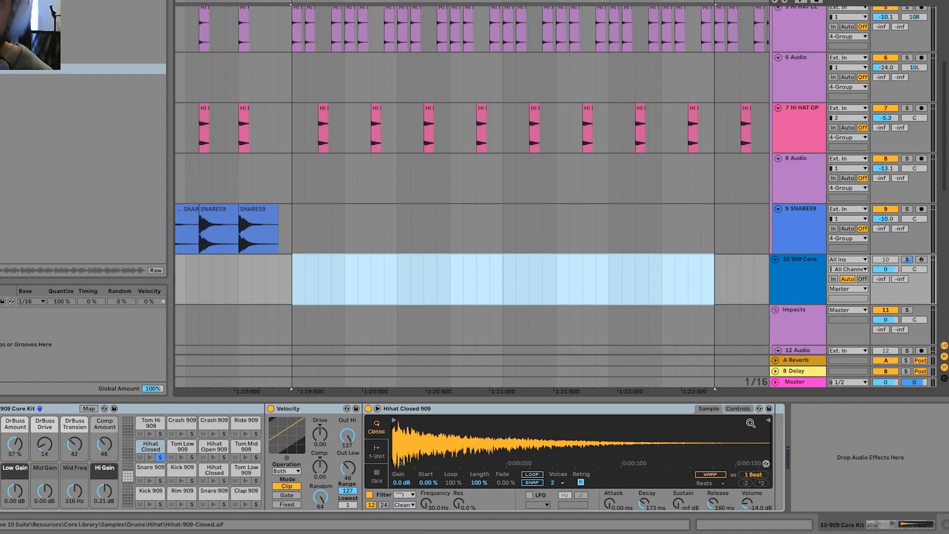
scroll(414, 114, "up", 3)
scroll(414, 114, "right", 1)
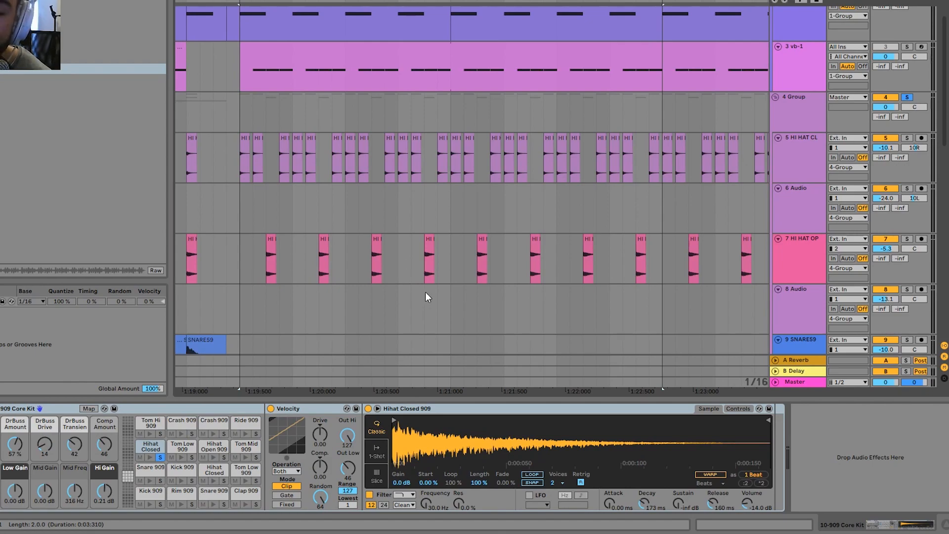
left_click_drag(449, 206, 458, 208)
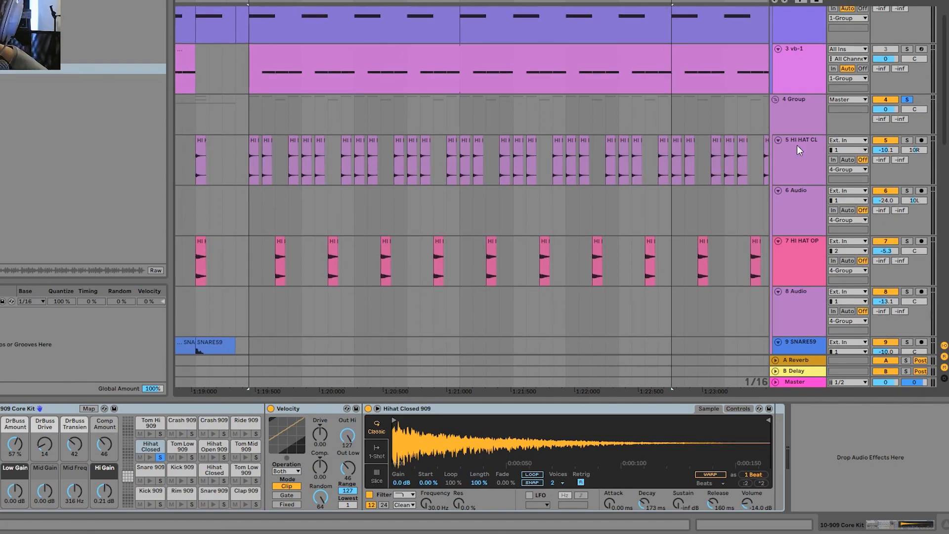
left_click(250, 164)
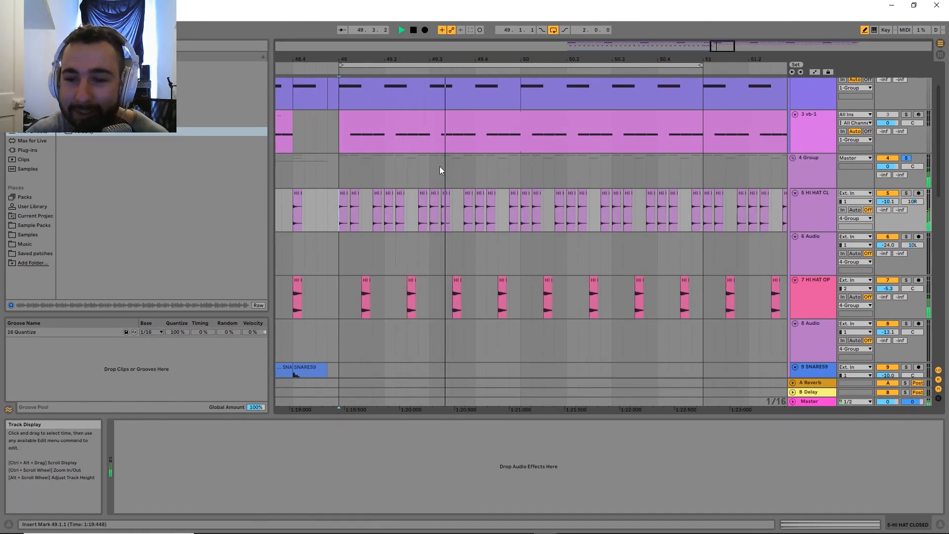
key("space")
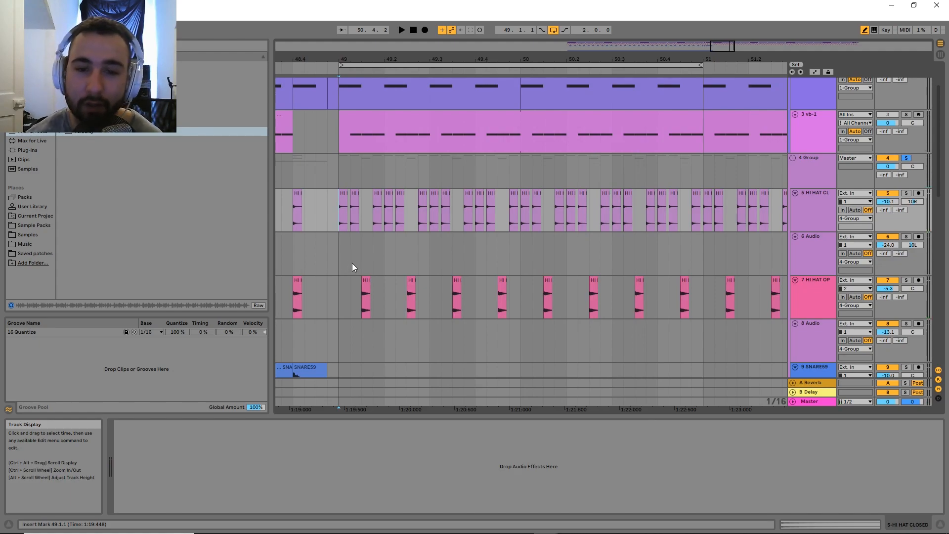
- Place a closed hi-hat on track 6 in line with the first open hi-hat and duplicate it every beat through bar 50
left_click_drag(355, 194, 389, 257)
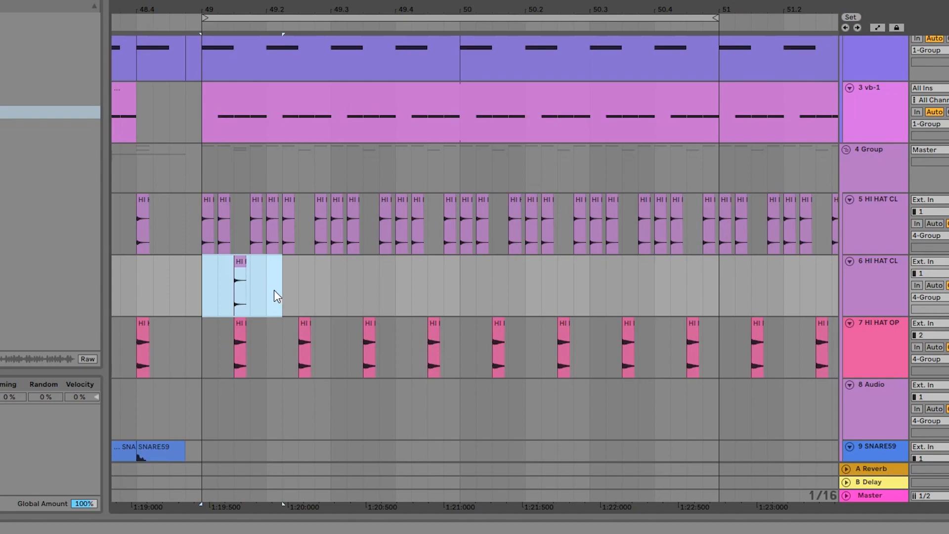
key("ctrl+d")
key("ctrl+d")
key("ctrl+d")
key("ctrl+d")
key("ctrl+d")
key("ctrl+d")
key("ctrl+d")
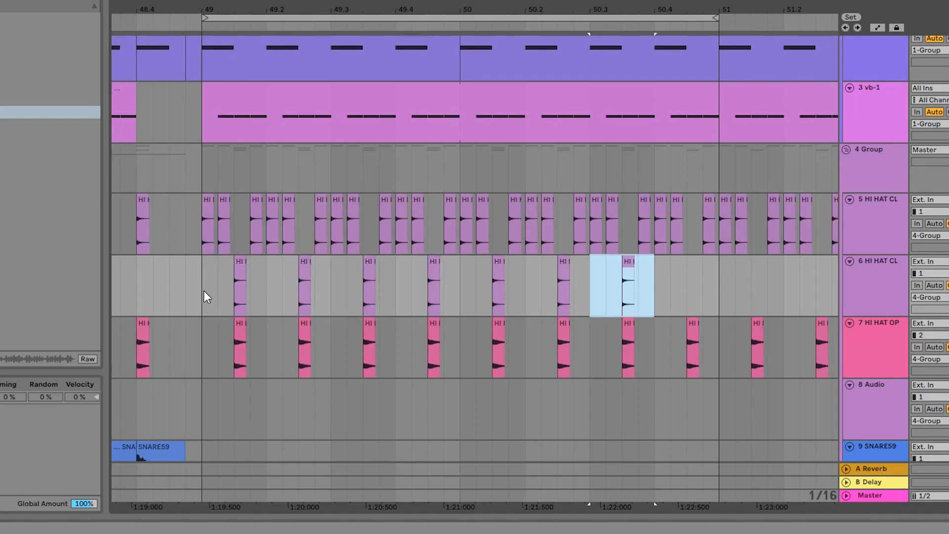
left_click(203, 292)
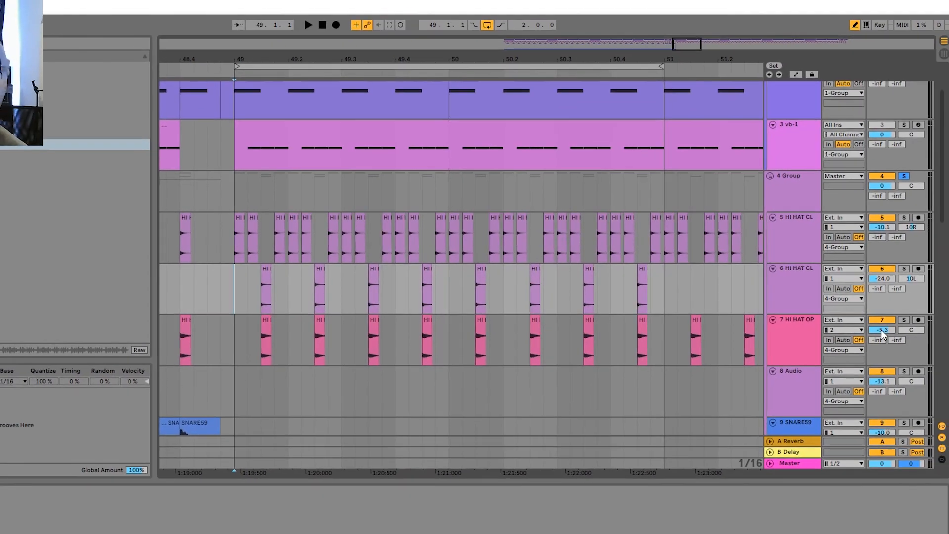
- Mute the open hi-hat track, reset track 6 to volume 0 with the closed hi-hats panned centre, and audition them from bar 49
left_click(875, 320)
double_click(889, 278)
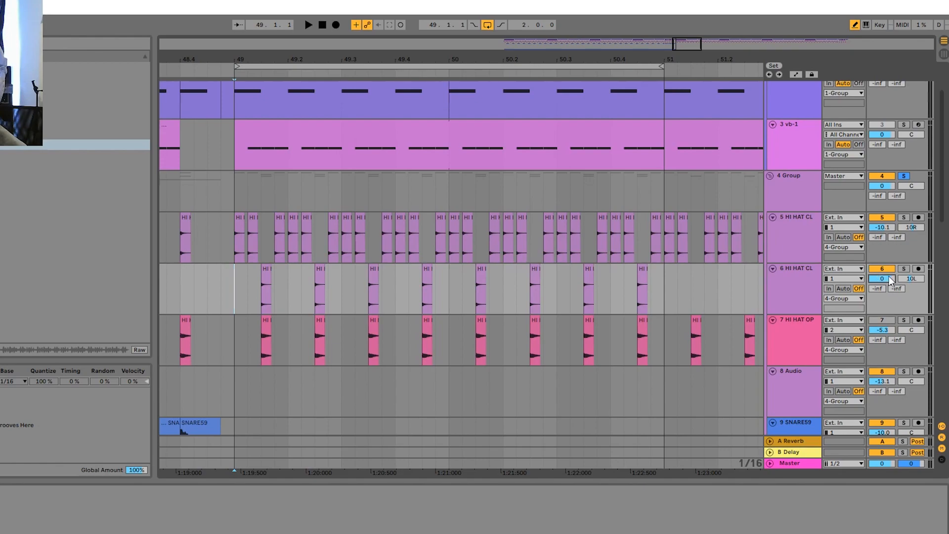
double_click(908, 279)
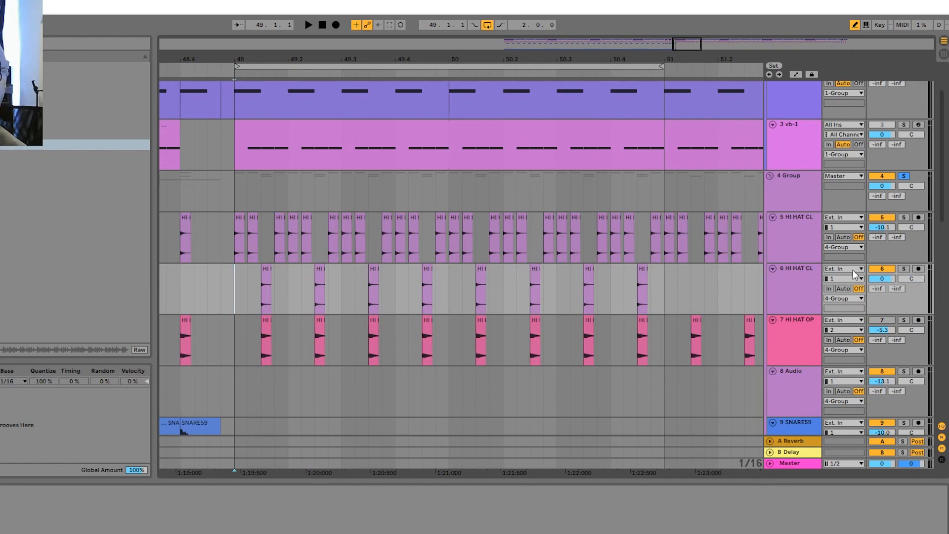
key("space")
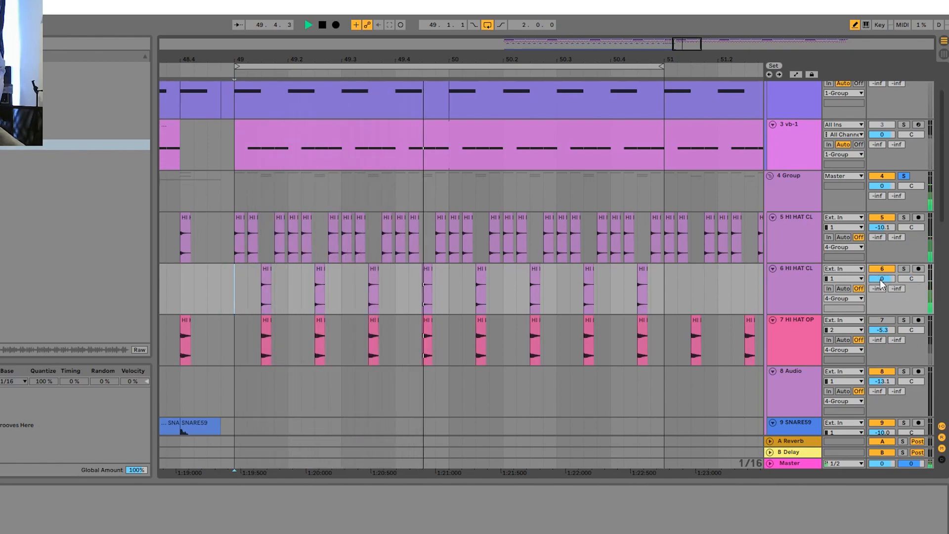
key("space")
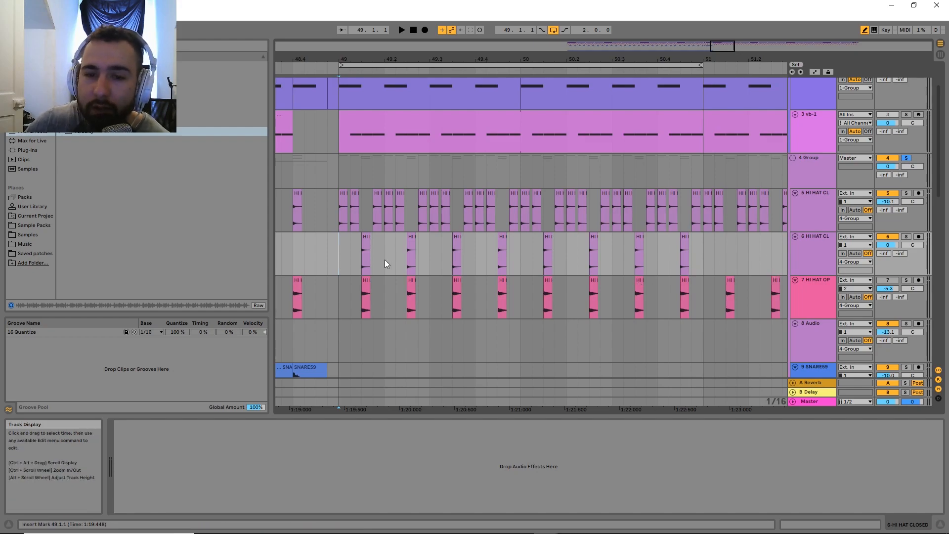
- Audition the hi-hats from bar 49 with the open hi-hat track muted, and again with it unmuted
key("space")
key("space")
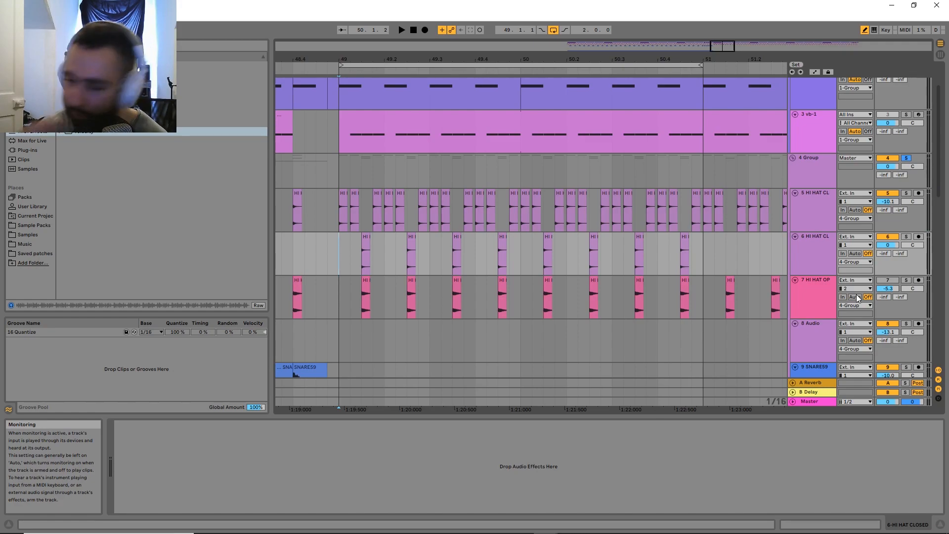
key("space")
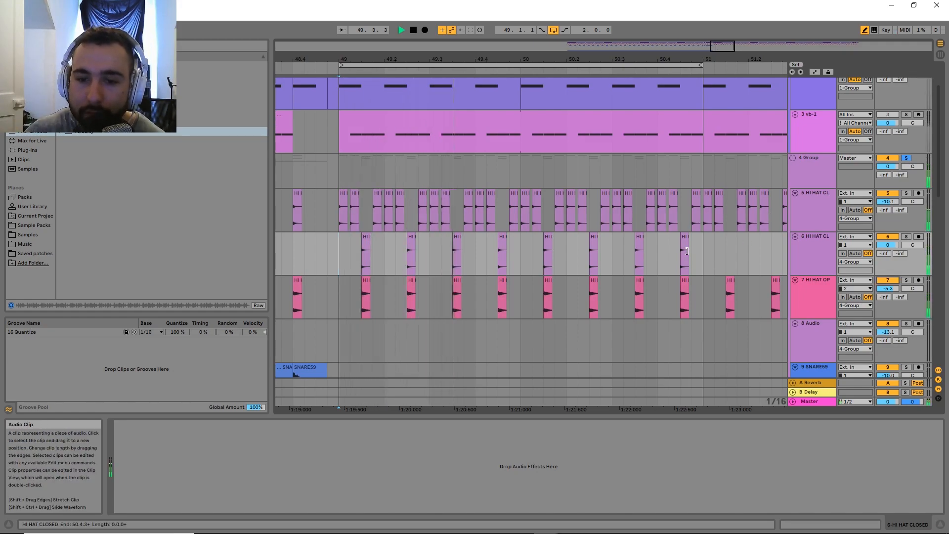
key("space")
- Delete the second closed hi-hat track, which doubles the open hi-hats
scroll(332, 255, "up", 2)
left_click_drag(566, 278, 520, 284)
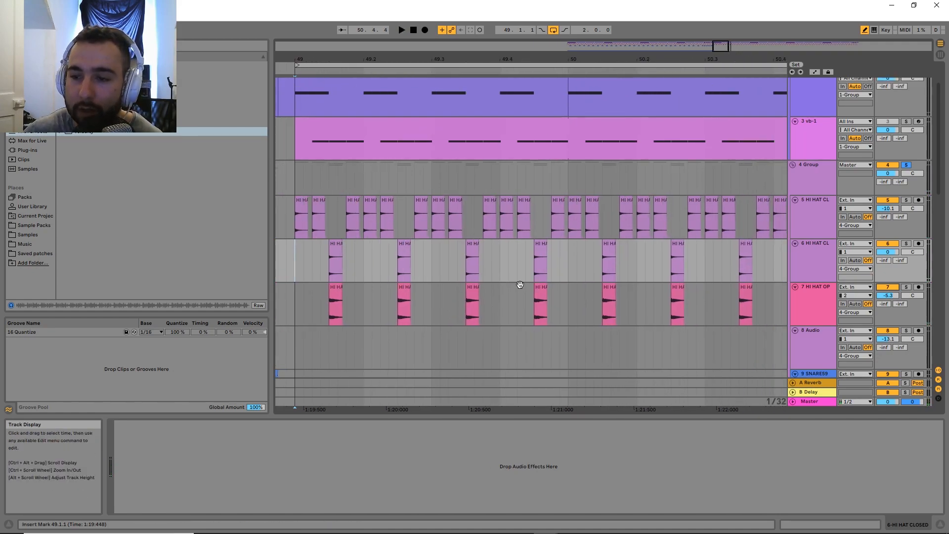
left_click_drag(594, 295, 597, 305)
scroll(597, 306, "down", 2)
left_click(823, 267)
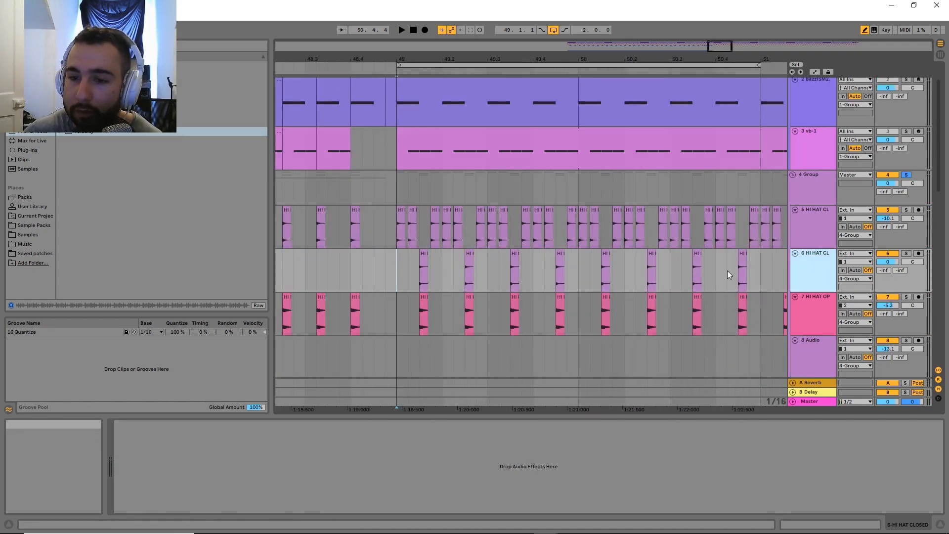
key("Delete")
- Examine the clip gain settings of the closed hi-hats at 49.1.2 and 49.1.4 on track 5
scroll(455, 254, "up", 2)
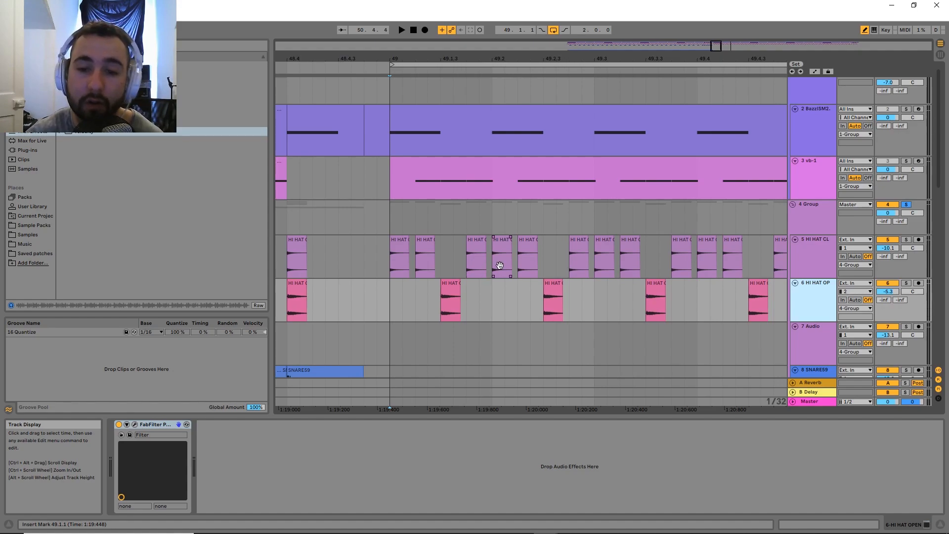
scroll(437, 254, "right", 3)
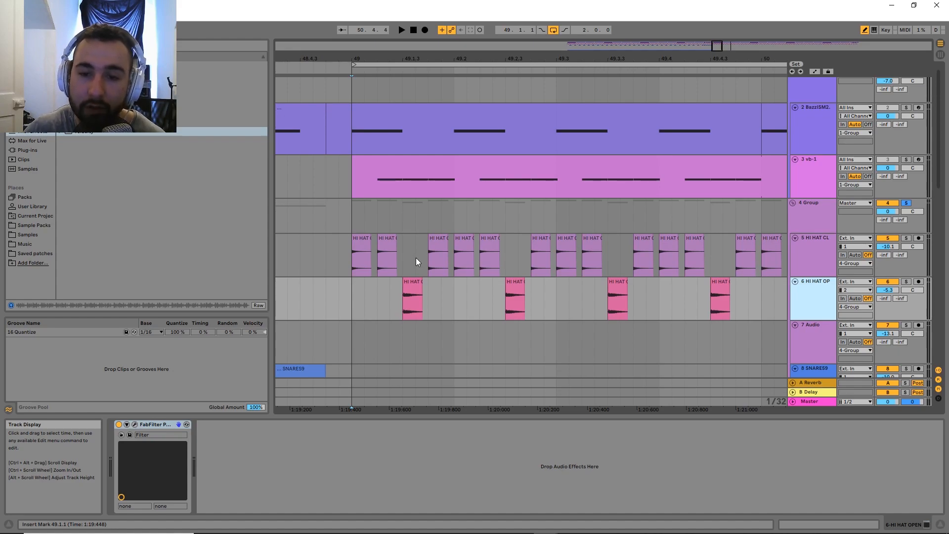
scroll(496, 258, "down", 5)
scroll(518, 268, "up", 5)
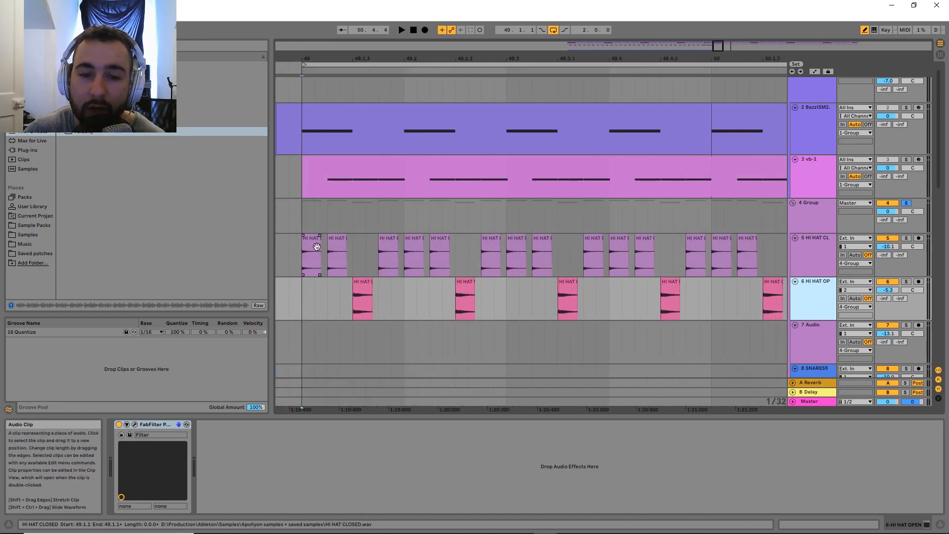
double_click(339, 250)
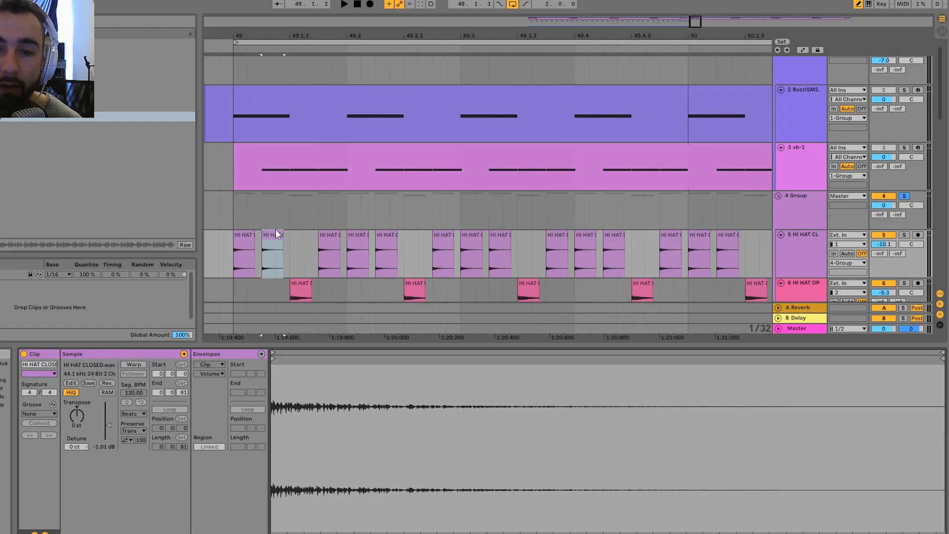
left_click(268, 249)
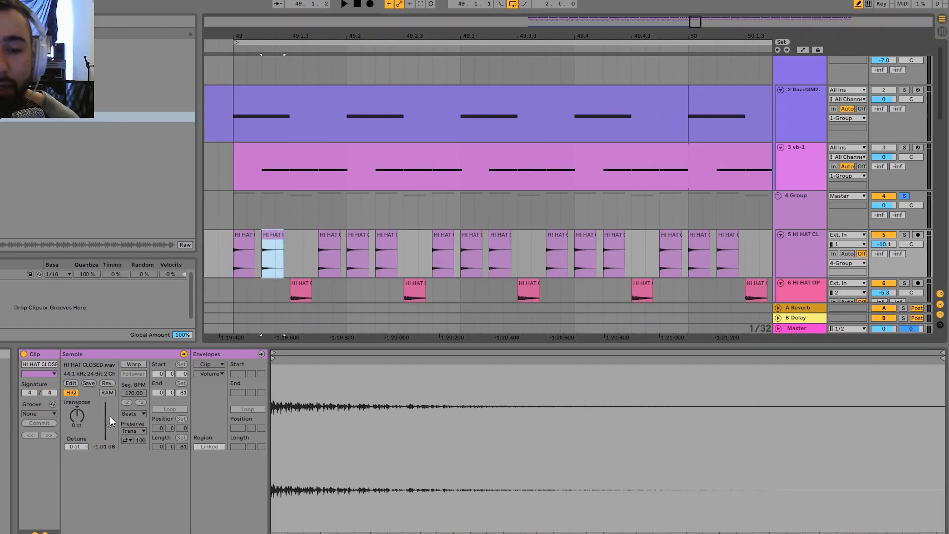
left_click_drag(105, 426, 106, 422)
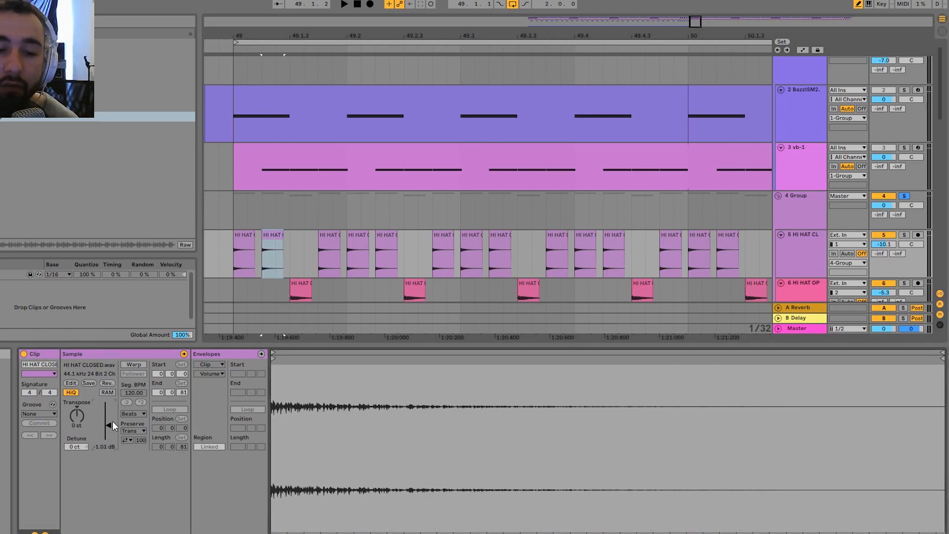
left_click(329, 262)
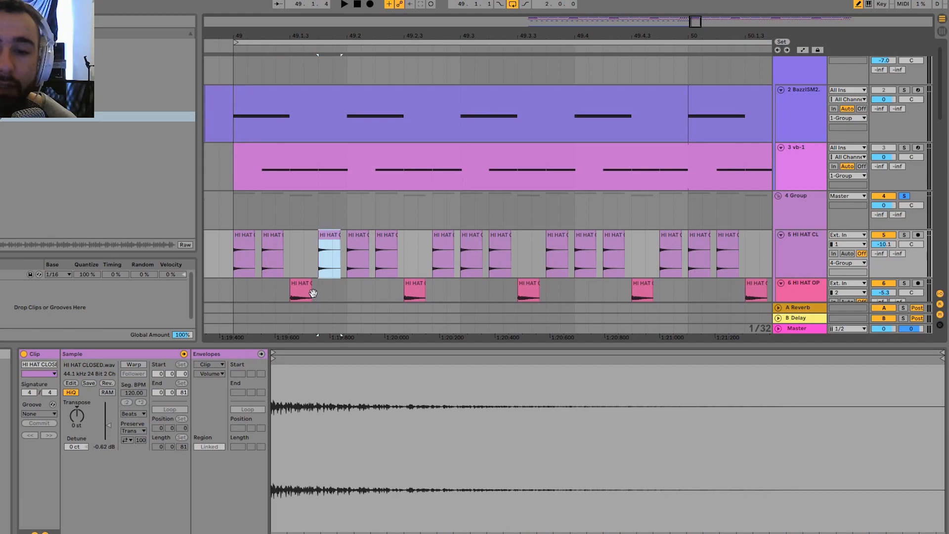
scroll(312, 293, "down", 1)
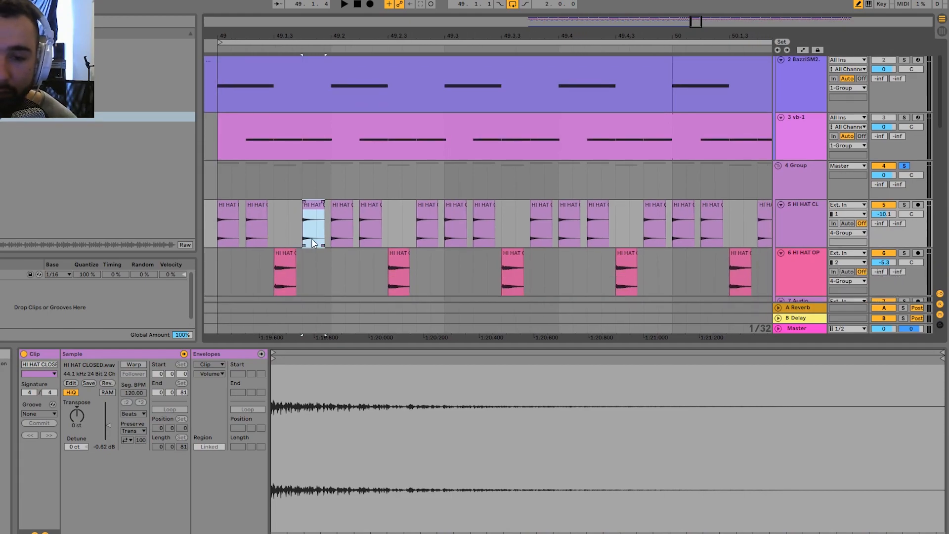
- Insert an audio track below track 5 and copy the closed hi-hat at 49.1.1 onto it at the same position
left_click(818, 212)
key("ctrl+t")
scroll(296, 232, "down", 1)
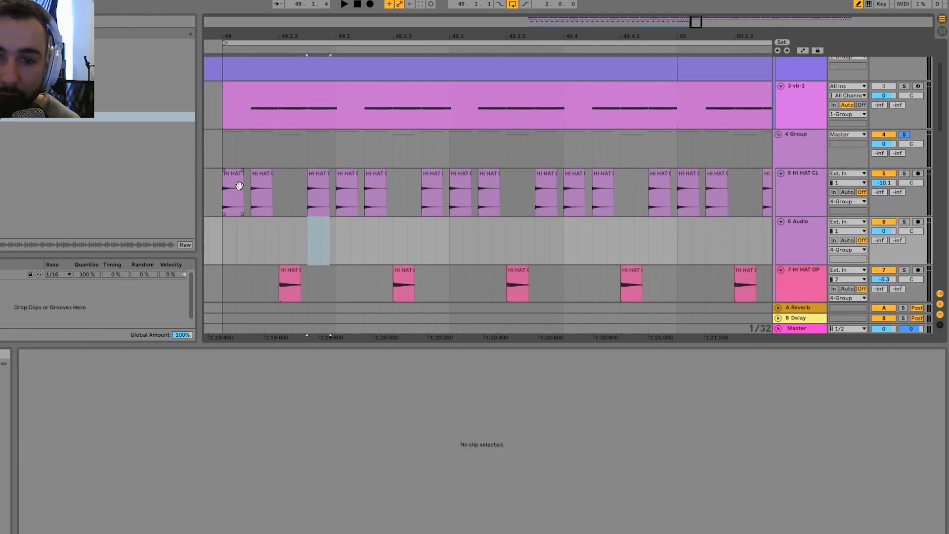
left_click(231, 183)
left_click_drag(231, 179, 241, 239)
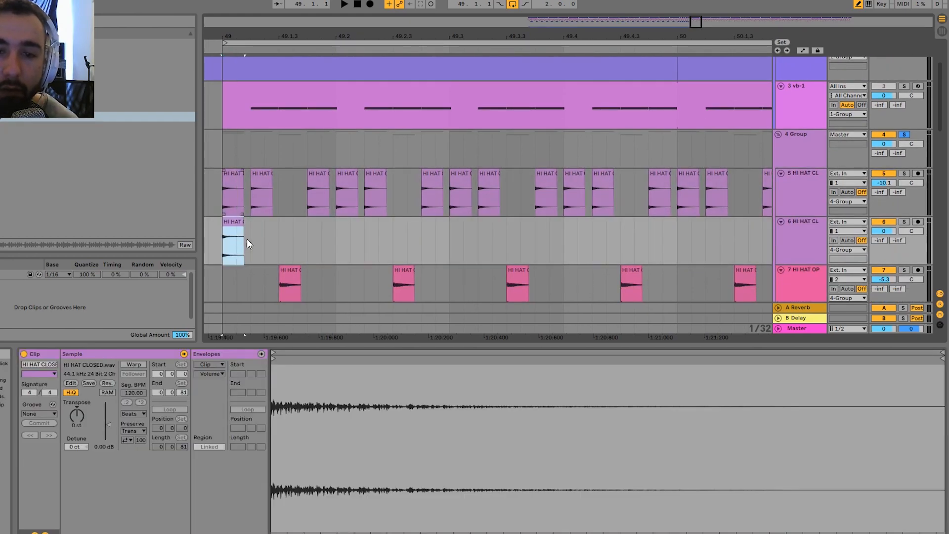
- Duplicate the copied closed hi-hat on every sixteenth through the end of bar 50 on track 6
key("ctrl+d")
key("ctrl+d")
key("ctrl+d")
left_click(236, 223, "shift")
key("ctrl+d")
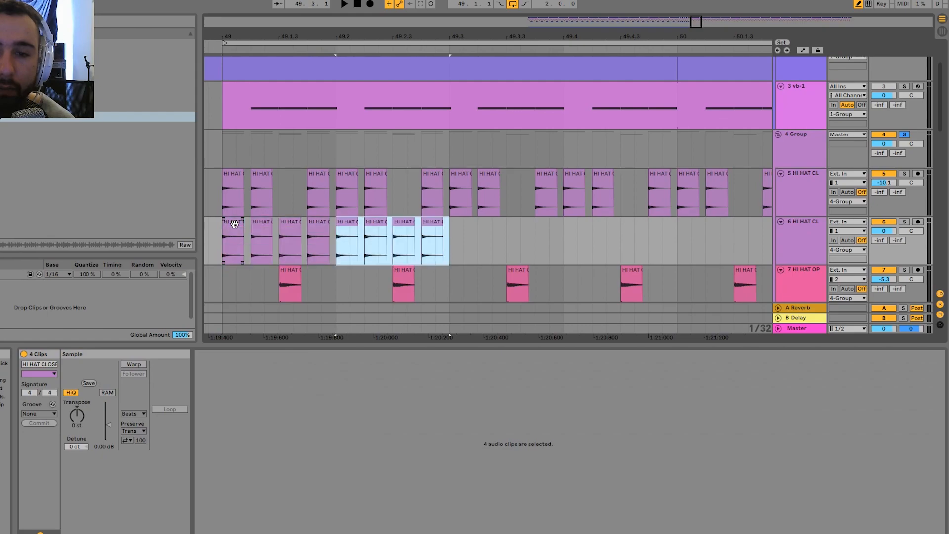
scroll(235, 225, "down", 3)
key("ctrl+d")
key("ctrl+d")
key("ctrl+d")
key("ctrl+d")
key("ctrl+d")
key("ctrl+d")
left_click(236, 237)
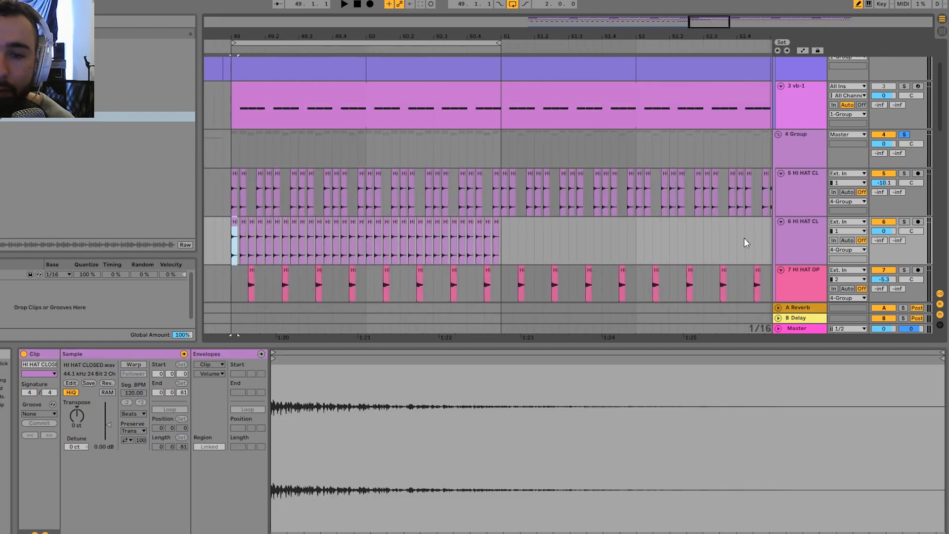
- Solo track 6, play the constant closed hi-hat pattern from bar 49, and stop playback
left_click(904, 222)
key("space")
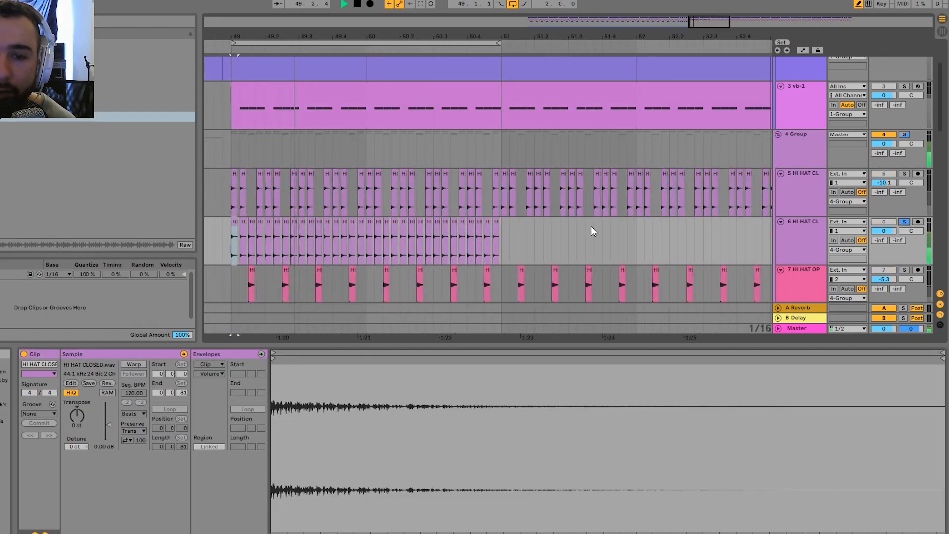
key("space")
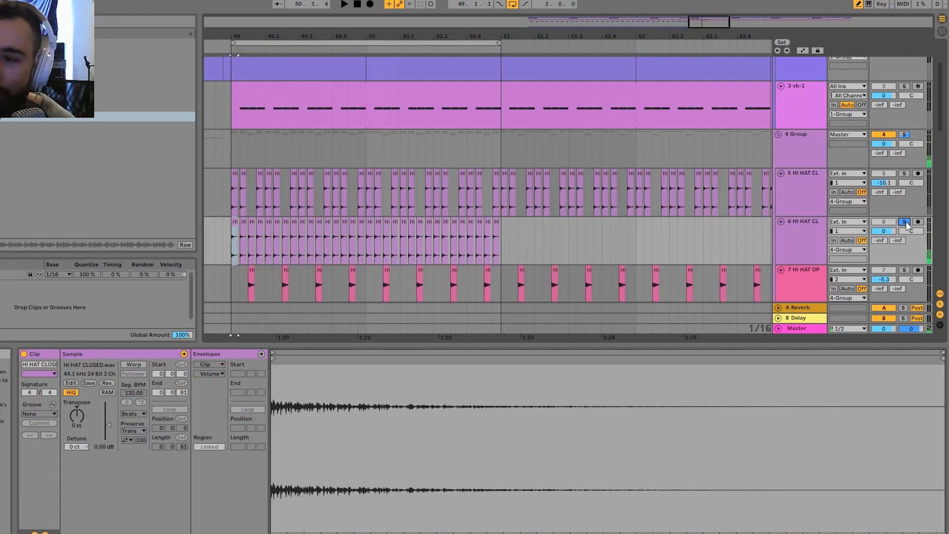
- Solo track 5 instead and fill its gap at 49.1.3 with a copy of the closed hi-hat at 49.1.2
scroll(302, 181, "up", 5)
left_click_drag(277, 185, 418, 196)
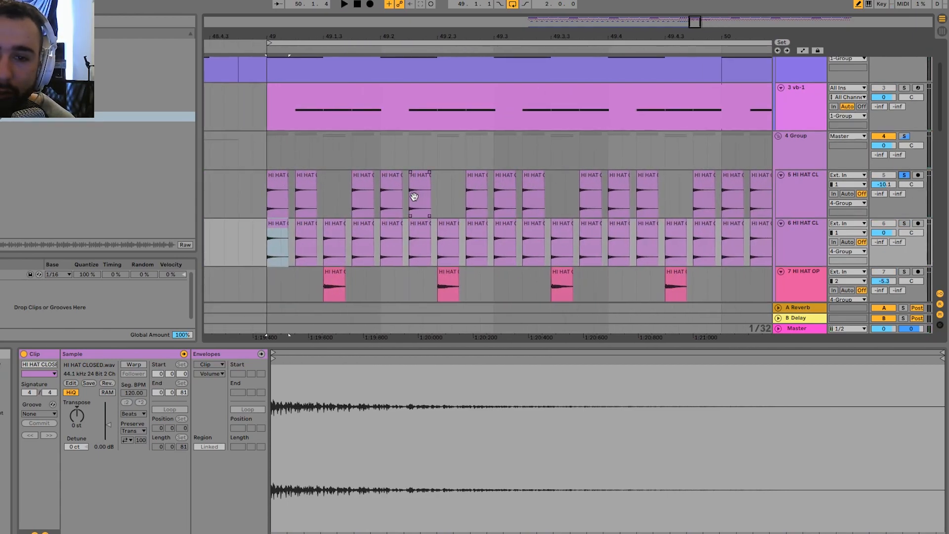
left_click_drag(303, 190, 329, 187)
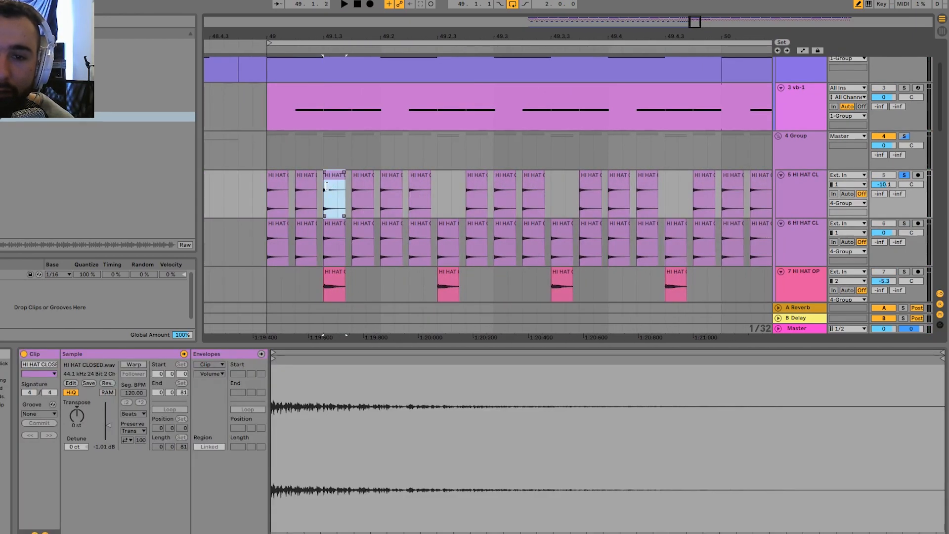
- Vary the closed hi-hat clip gains on track 5, setting -1.79 dB at 49.1.3 and -0.76 dB at 49.1.4
left_click(306, 179)
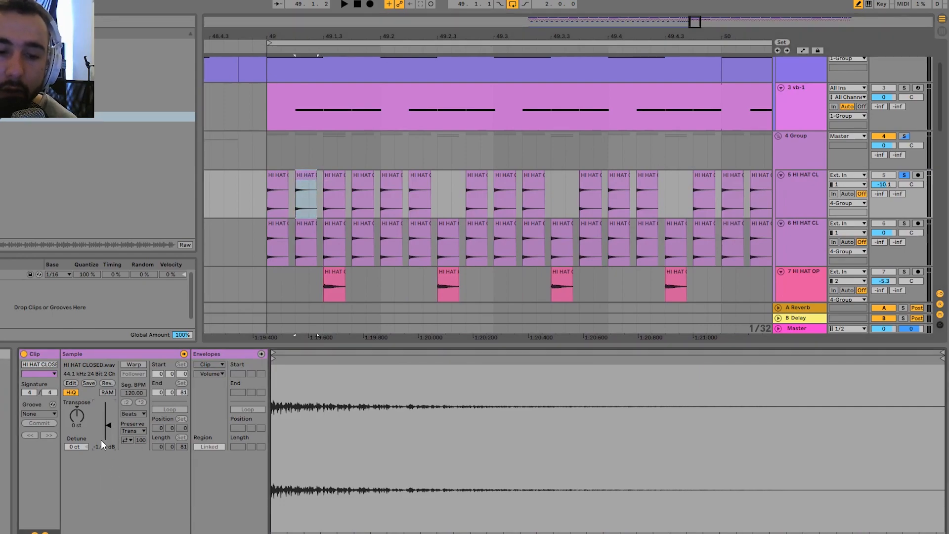
left_click_drag(109, 425, 109, 426)
left_click(341, 181)
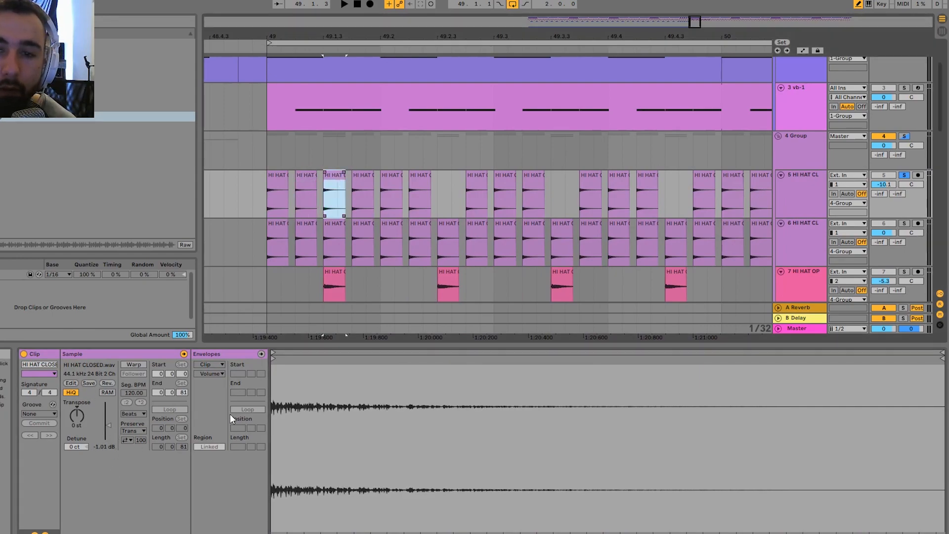
left_click(108, 444)
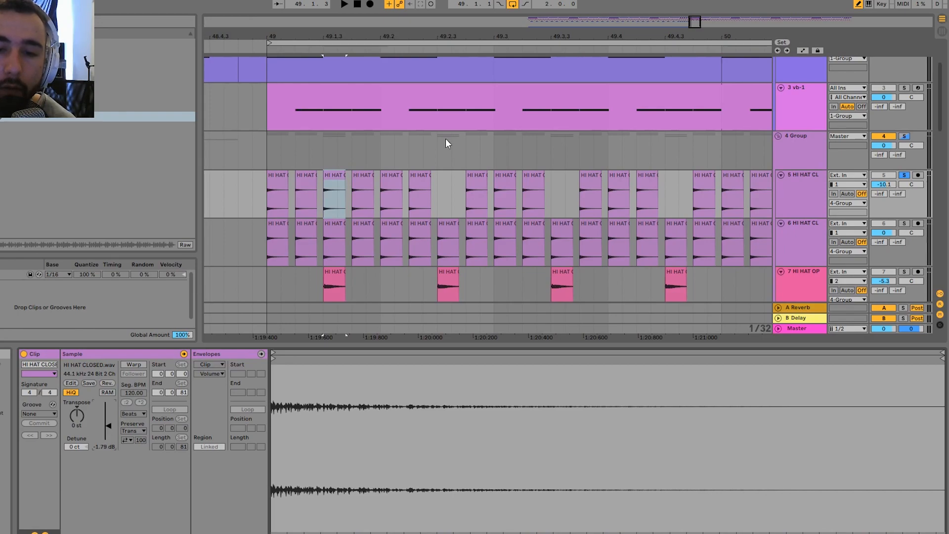
left_click(368, 176)
left_click_drag(105, 424, 105, 426)
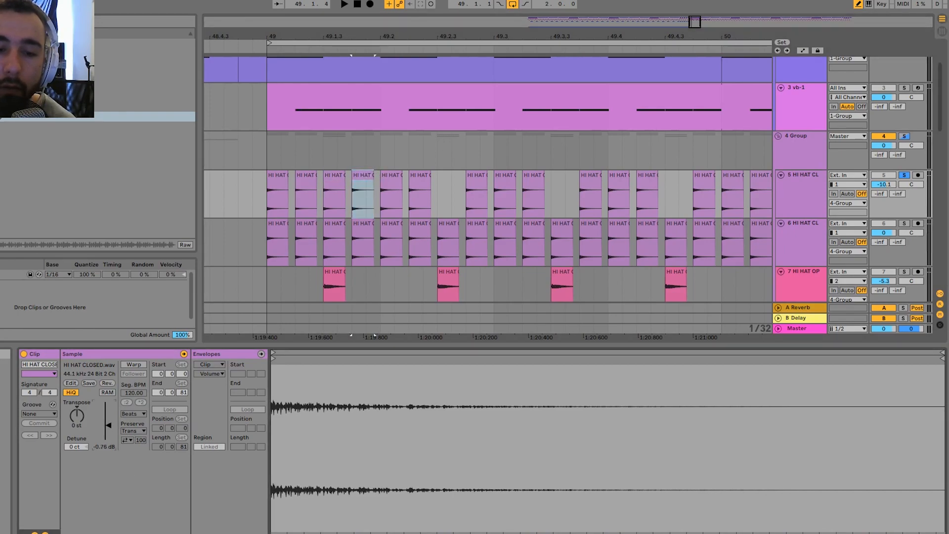
- Duplicate the closed hi-hats with varied gains along track 5 from bar 49 up to 50.3
left_click_drag(381, 200, 268, 204)
key("ctrl+d")
scroll(269, 203, "down", 3)
key("ctrl+d")
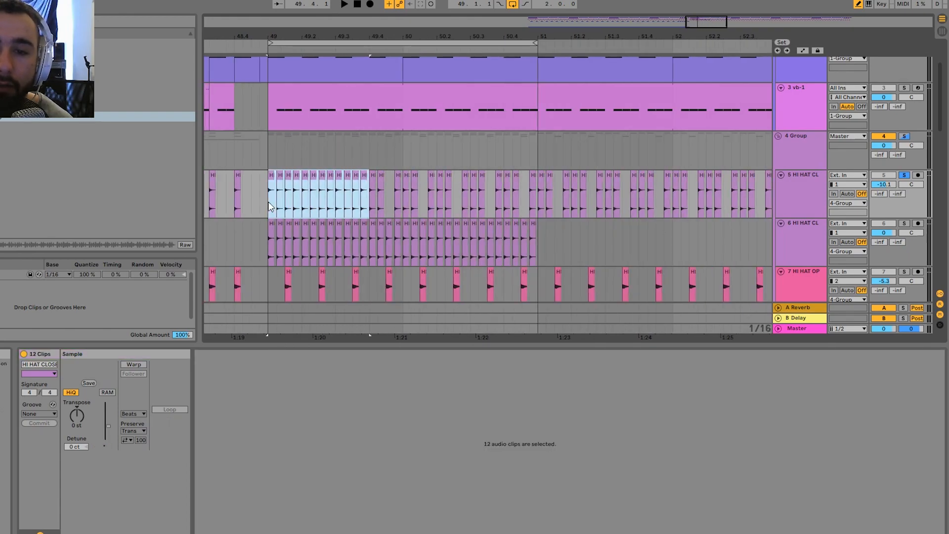
key("ctrl+d")
key("ctrl+d")
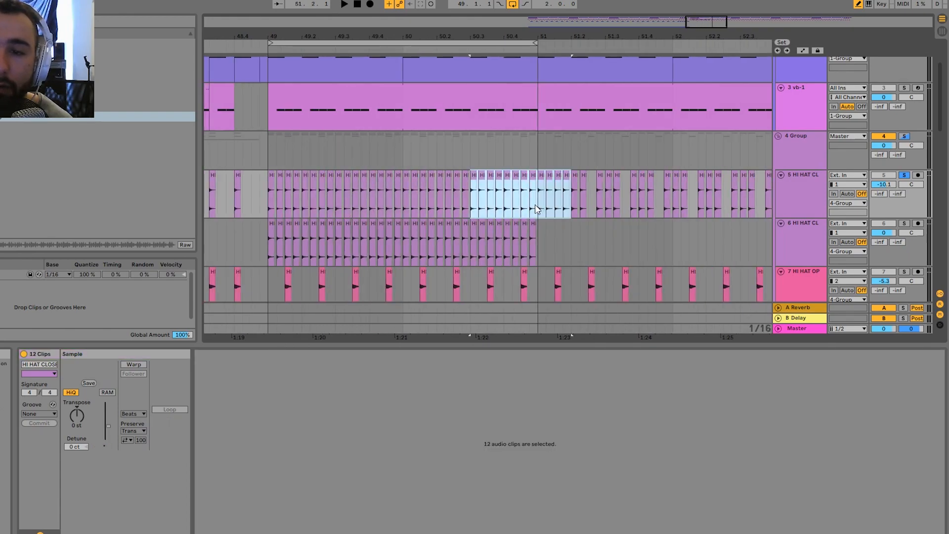
key("ctrl+z")
- Select the last five closed hi-hats before 50.3 on track 5 and duplicate them twice to fill bar 50
left_click_drag(472, 205, 429, 210)
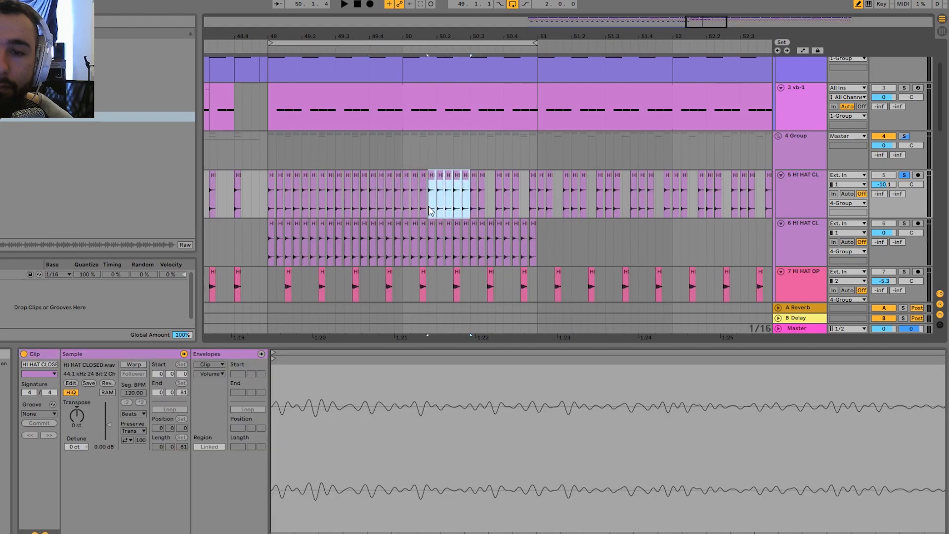
key("ctrl+d")
key("ctrl+d")
- Play from bar 49, switching the solo between tracks 5 and 6, and reset track 5's volume to 0
left_click(272, 179)
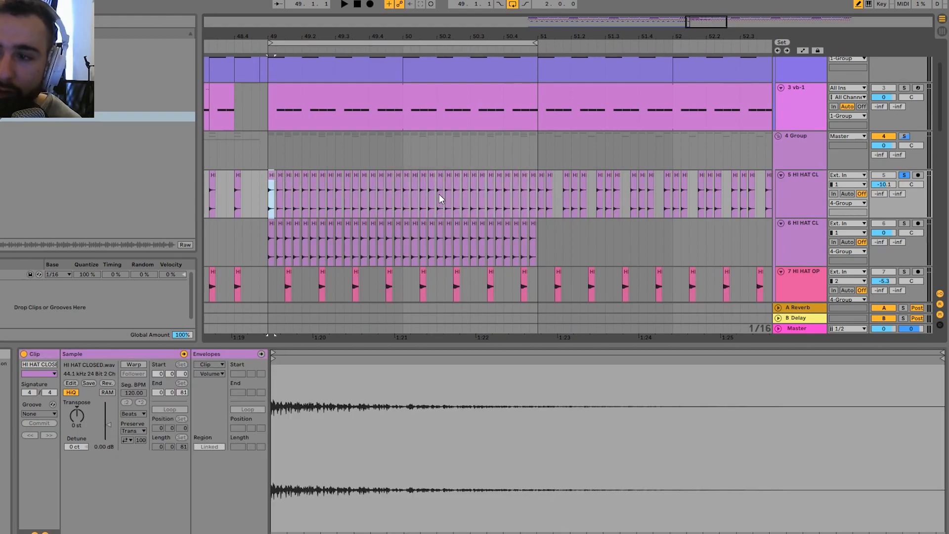
key("space")
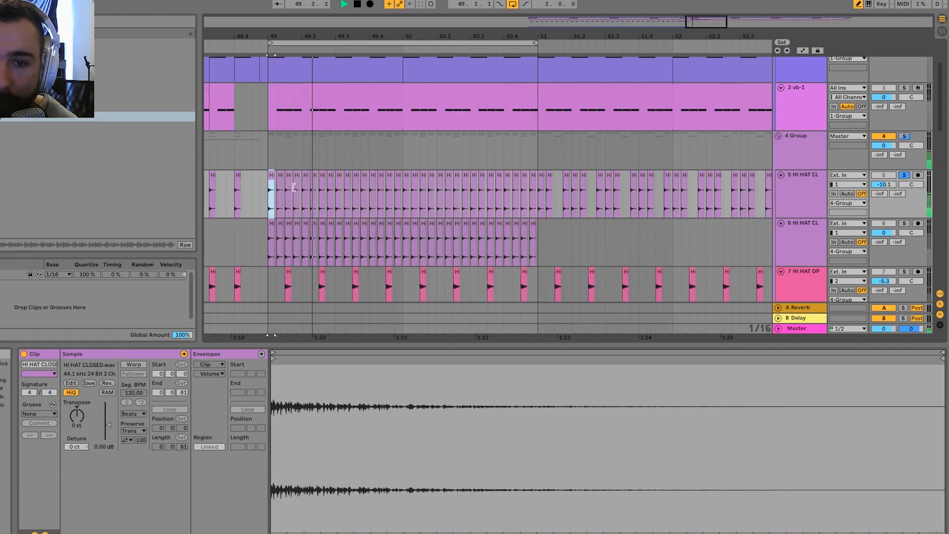
left_click(903, 224)
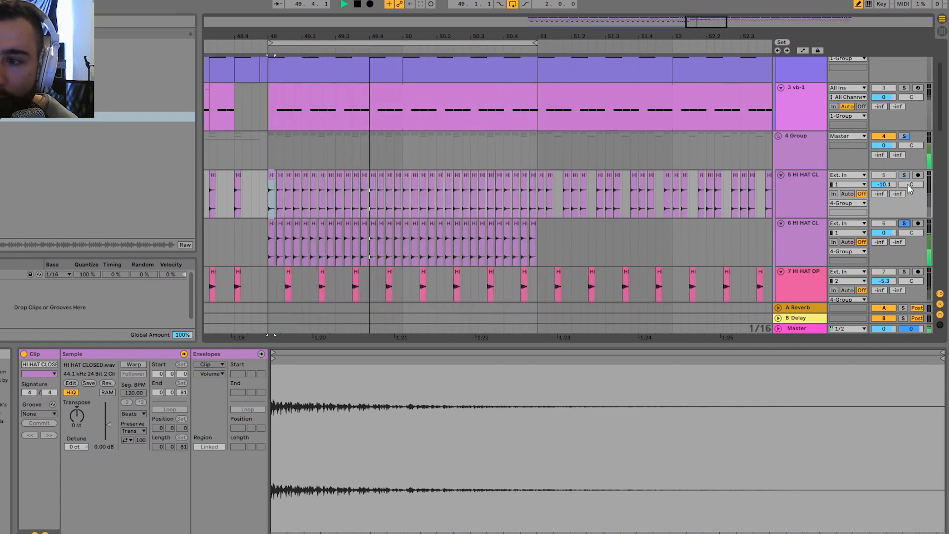
left_click(903, 175)
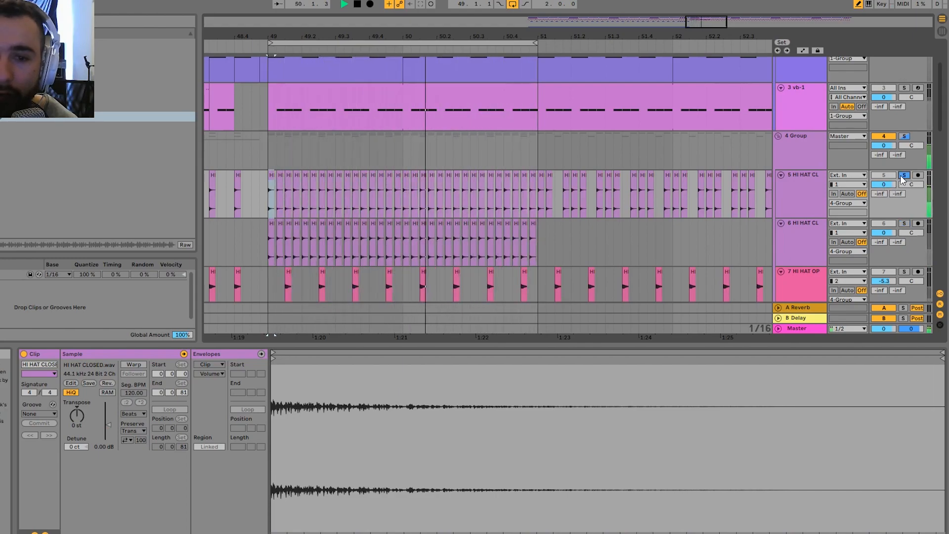
- Keep group 4 soloed, compare closed hi-hat tracks 5 and 6 in solo from bar 49, and stop playback
left_click(800, 161)
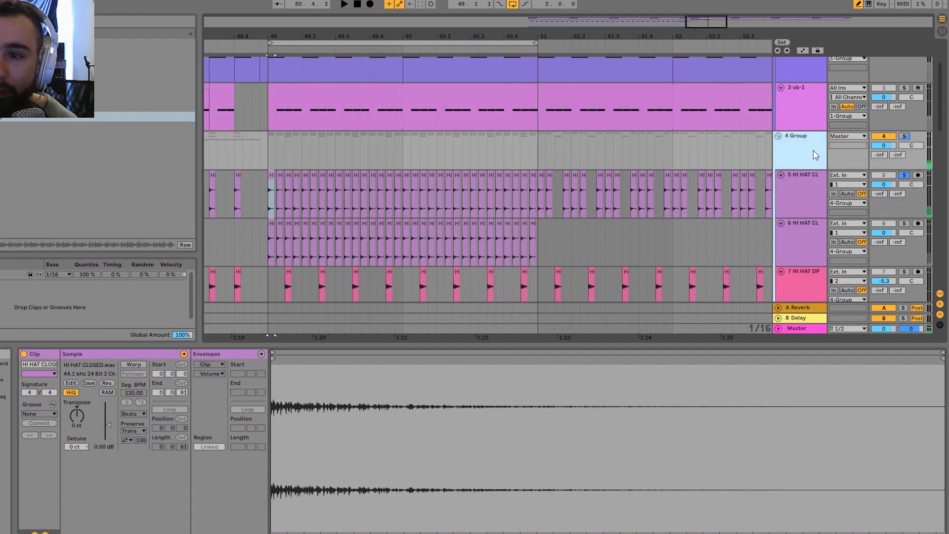
left_click(903, 136)
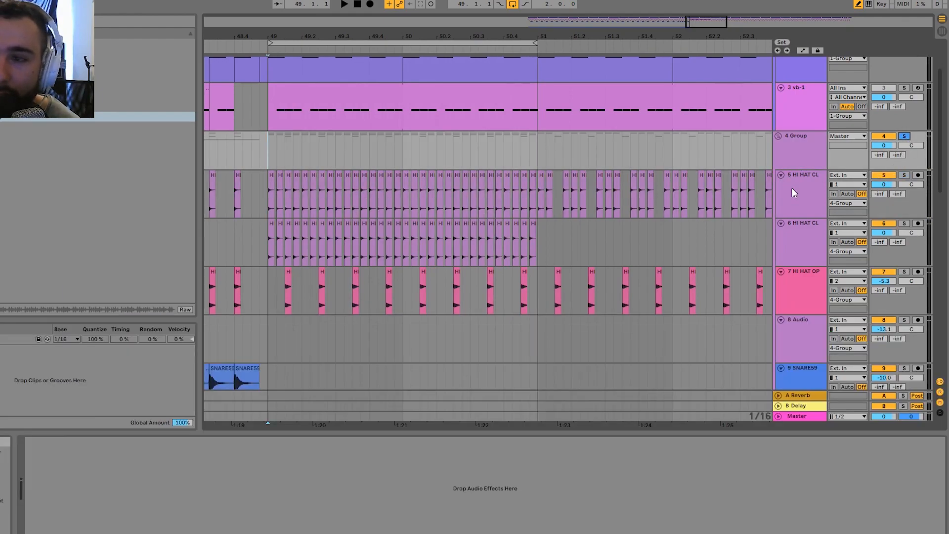
left_click(902, 176)
key("space")
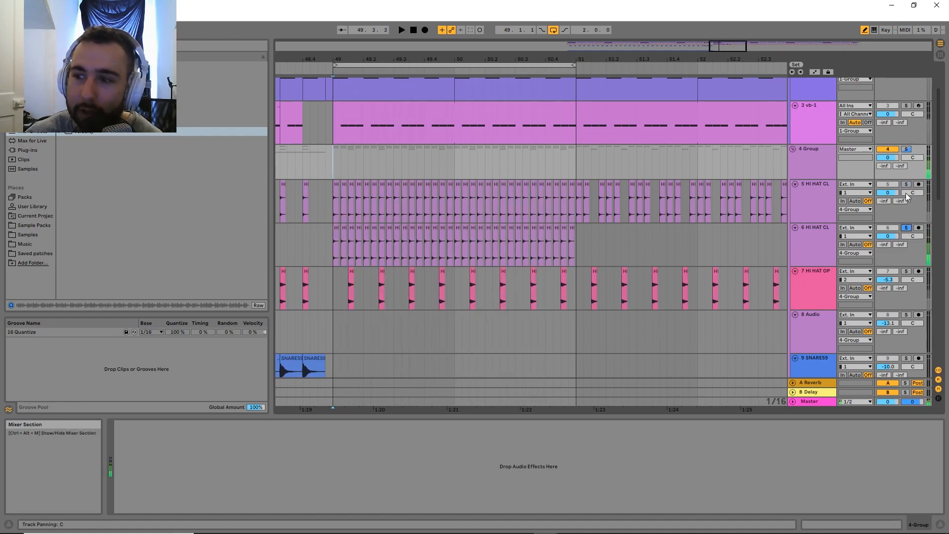
scroll(357, 199, "up", 2)
scroll(371, 197, "up", 1)
left_click_drag(371, 198, 364, 224)
scroll(417, 213, "down", 1)
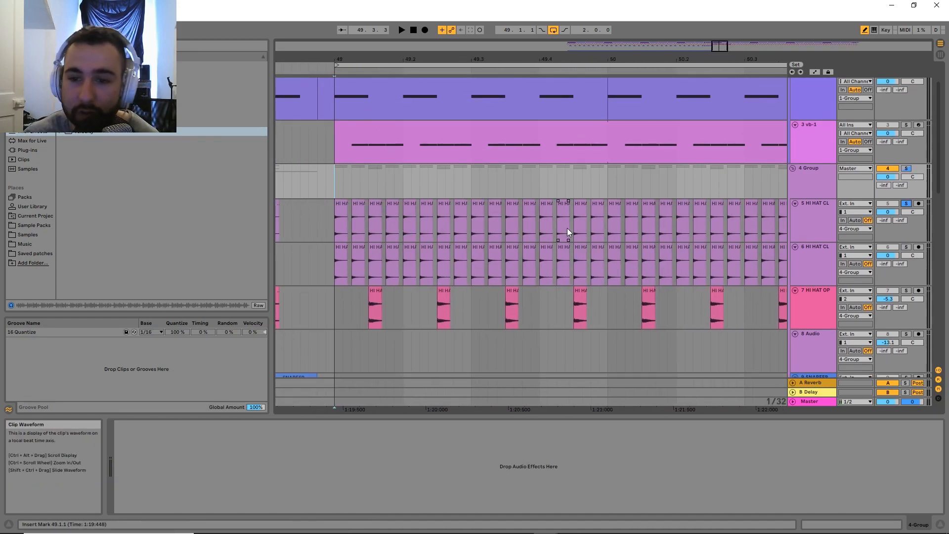
- Delete the closed hi-hats on track 5 that coincide with the open hi-hats and duplicate the gapped pattern from bar 49 onward
left_click_drag(567, 228, 512, 230)
scroll(512, 230, "down", 3)
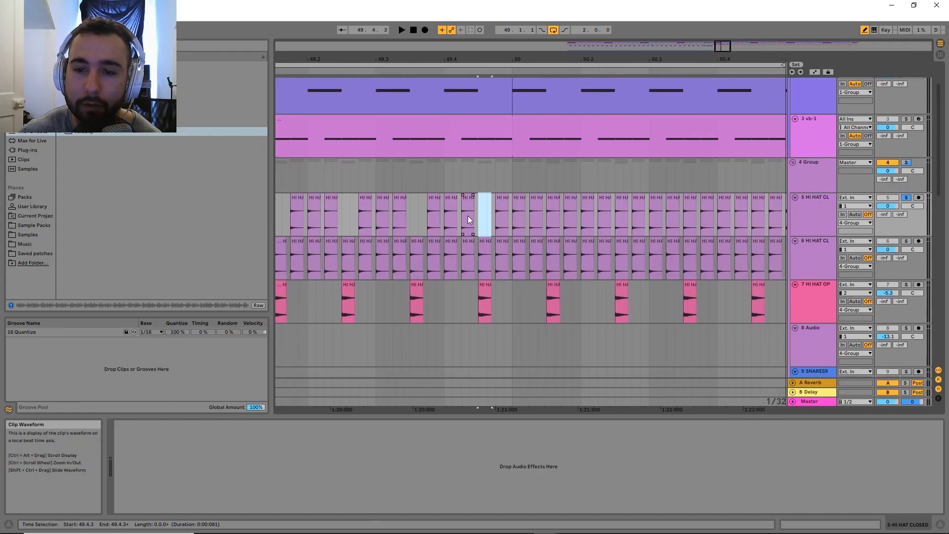
left_click_drag(490, 216, 364, 217)
key("Delete")
key("ctrl+d")
left_click(366, 220)
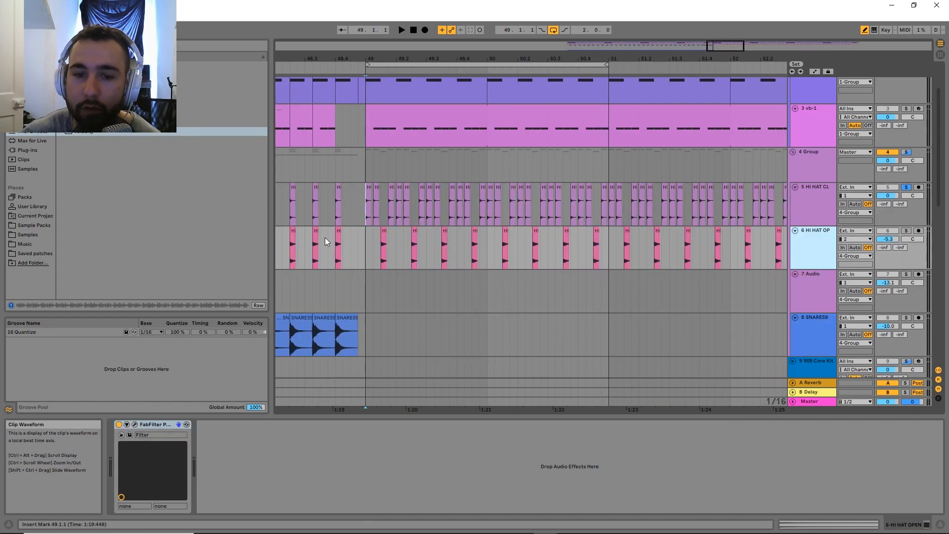
- Play the hi-hats from bar 49, clear the solos on track 5 and group 4 to hear the full mix, and stop playback
left_click(364, 253)
key("space")
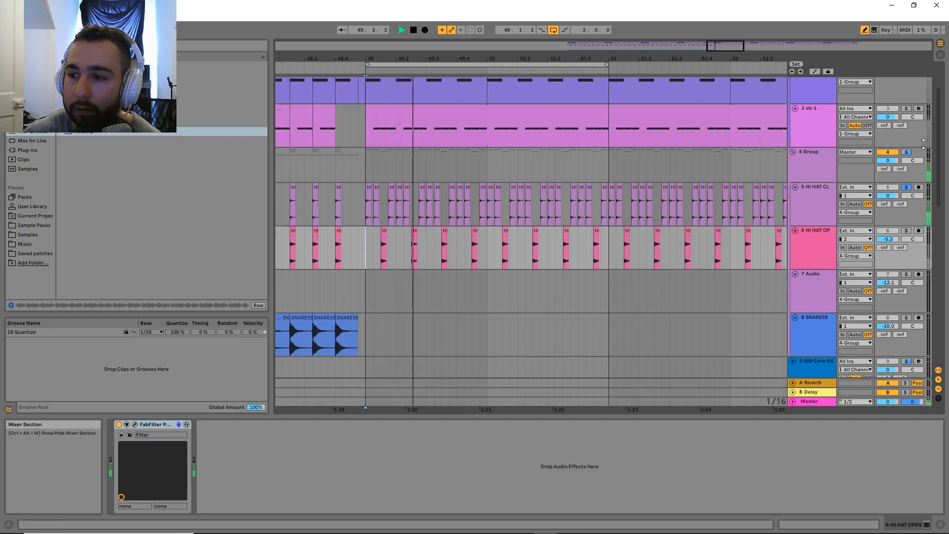
left_click(906, 151)
left_click(908, 151)
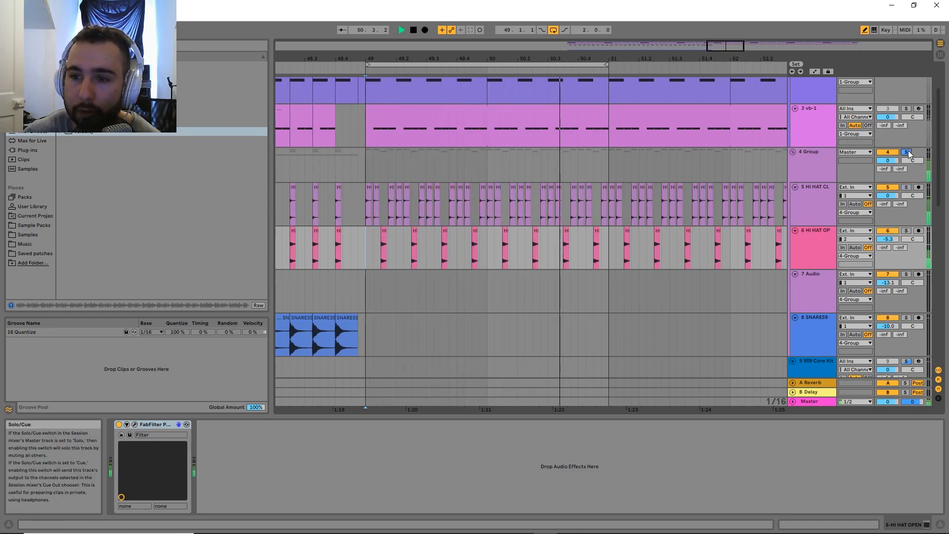
key("space")
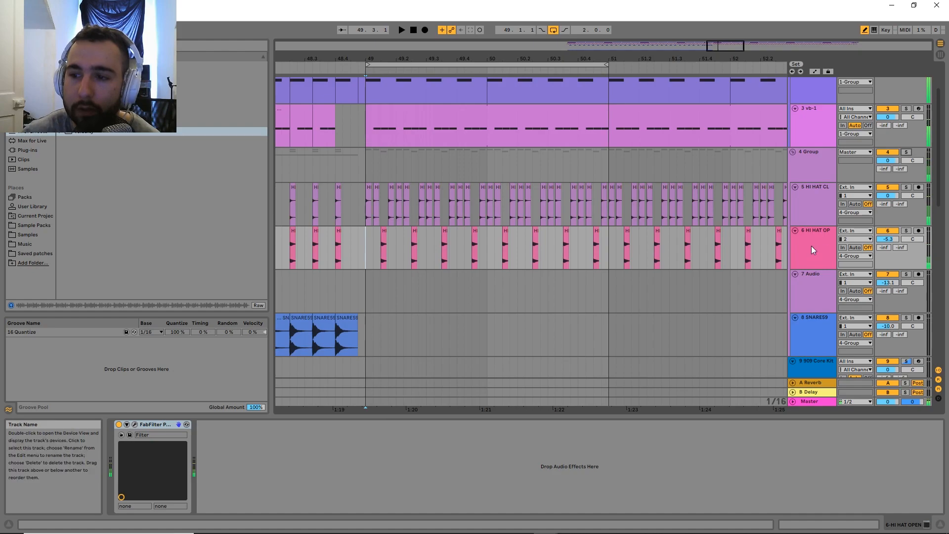
- Insert an audio track below the open hi-hats and search the browser for "closed hat"
left_click(811, 246)
key("ctrl+t")
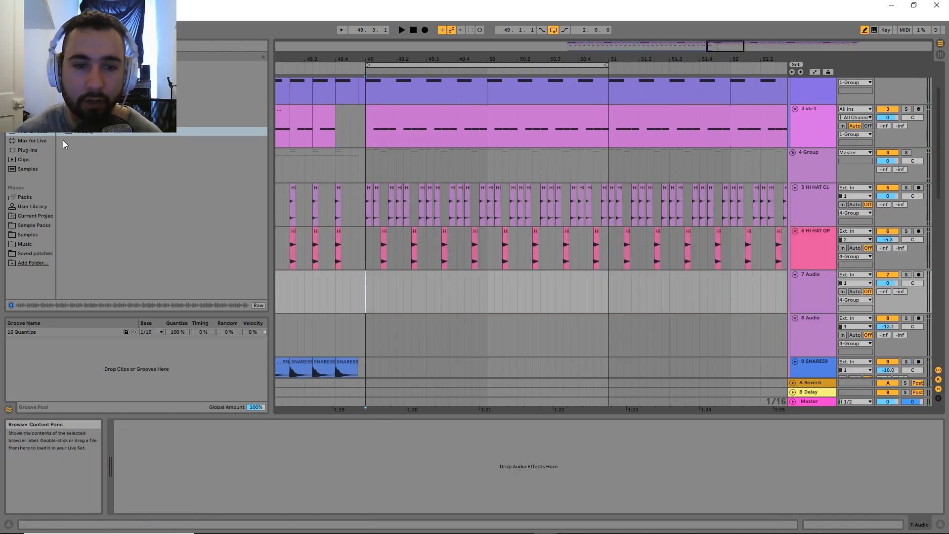
key("ctrl+f")
type("closed hat")
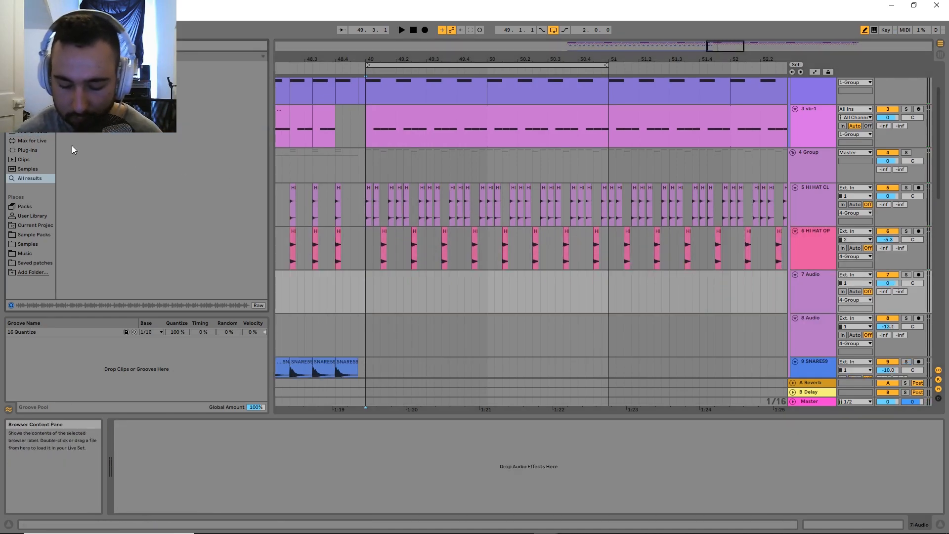
- Audition the SU_ClosedHat samples in the search results and select SU_ClosedHat5.wav
left_click(99, 133)
left_click(117, 172)
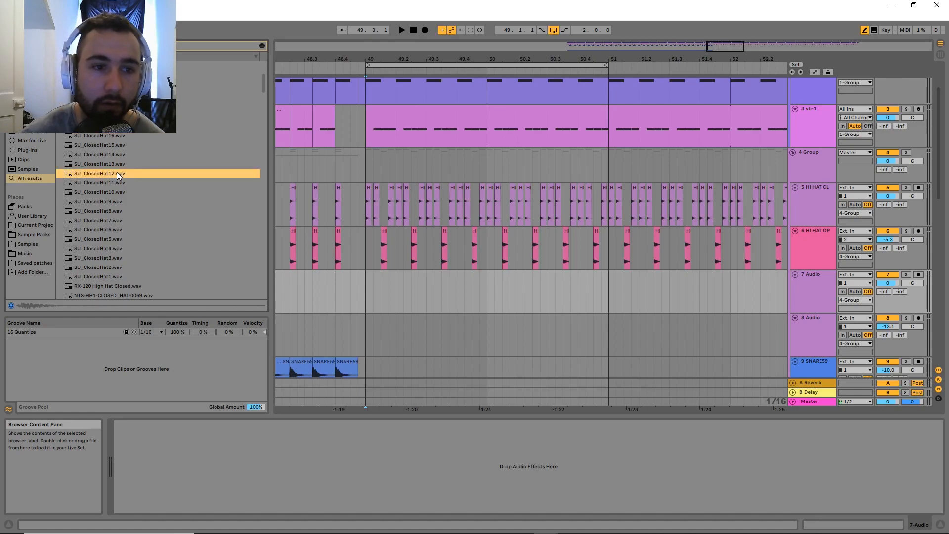
left_click(117, 163)
left_click(109, 191)
left_click(114, 201)
key("Down")
key("Down")
key("Down")
key("Down")
key("Down")
key("Up")
key("Down")
key("Down")
key("Down")
left_click(114, 233)
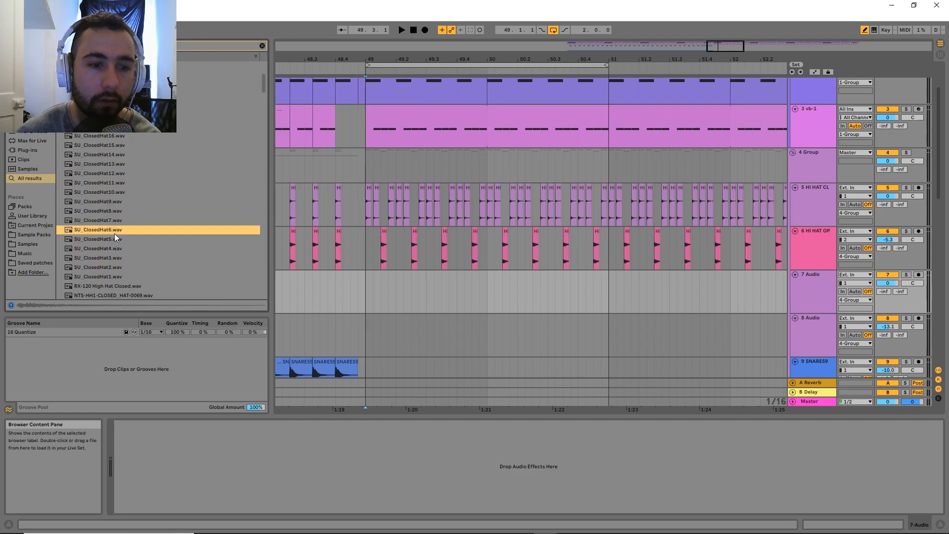
left_click(114, 240)
- Insert an audio track below track 5 and place SU_ClosedHat5.wav on it at 49.1.1
left_click(826, 200)
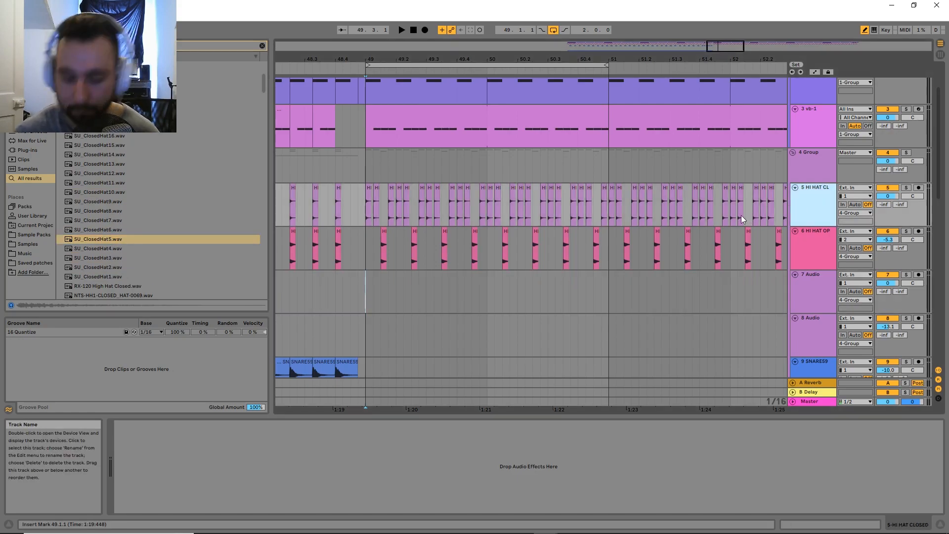
key("ctrl+t")
left_click(397, 255)
left_click_drag(434, 254, 363, 252)
scroll(359, 251, "up", 5)
double_click(414, 248)
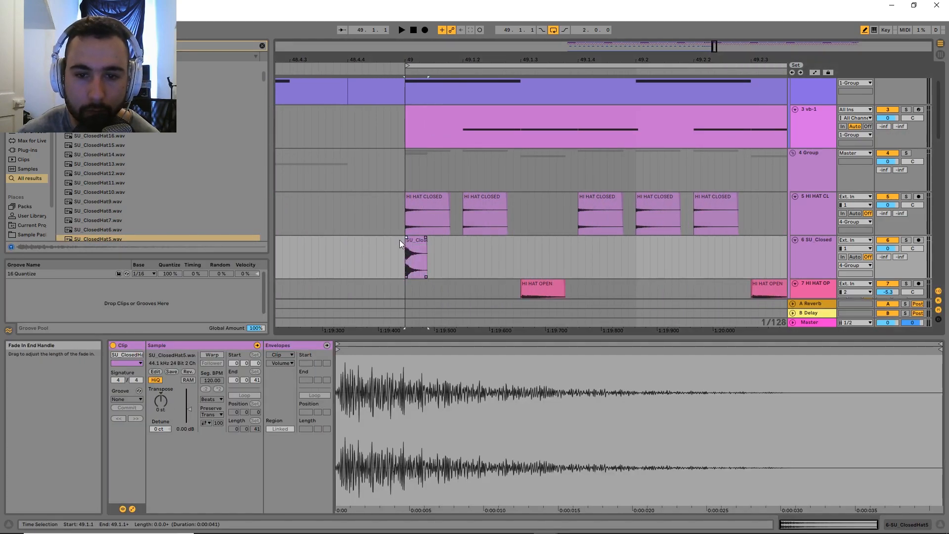
- Copy the SU_ClosedHat5 clip to 49.1.2 with a clip gain of -1.22 dB and to 49.1.4 with -0.71 dB
left_click_drag(423, 254, 480, 254)
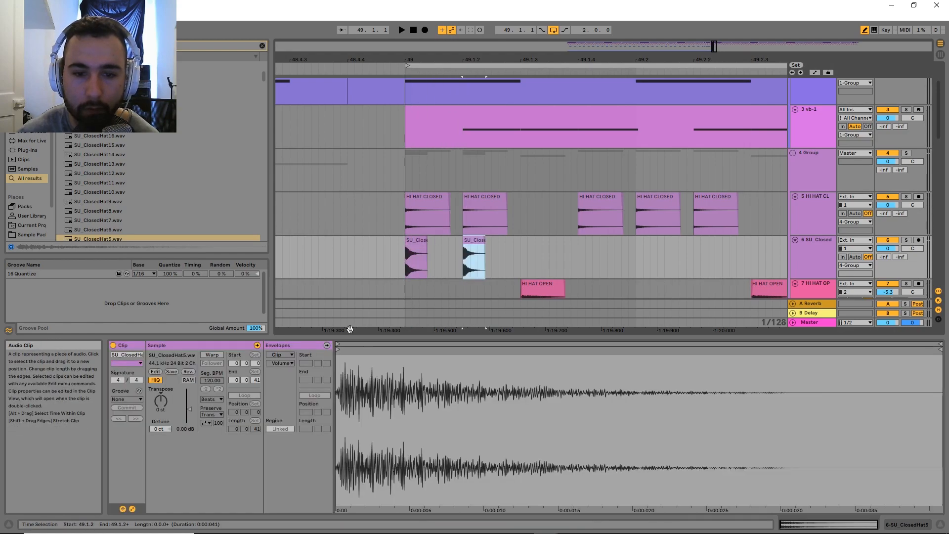
left_click_drag(189, 409, 189, 412)
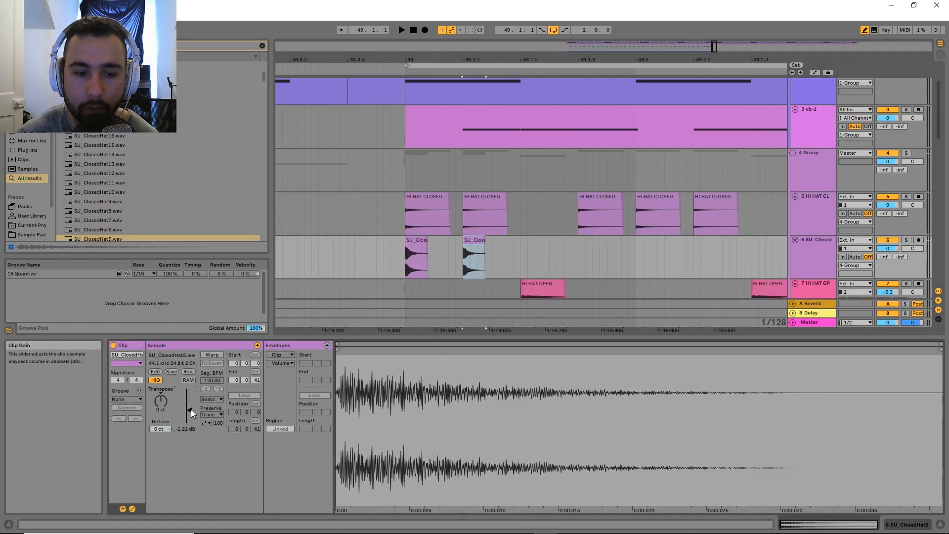
left_click_drag(465, 267, 579, 267)
left_click_drag(189, 410, 189, 411)
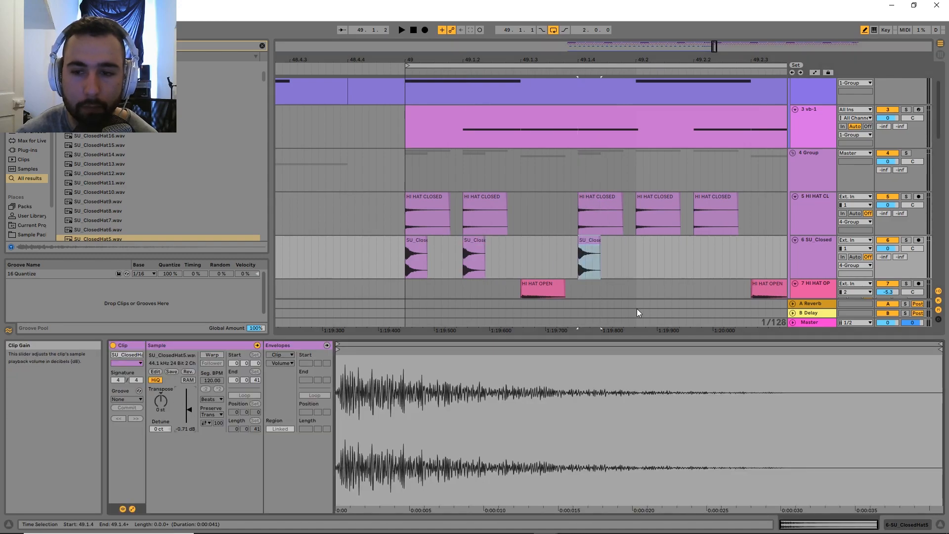
- Duplicate the SU_ClosedHat5 clips repeatedly along track 6 to fill the loop up to bar 51
scroll(623, 262, "down", 2)
left_click_drag(623, 260, 343, 259)
key("ctrl+d")
left_click(343, 259, "shift")
key("ctrl+d")
scroll(343, 259, "down", 3)
key("ctrl+d")
key("ctrl+d")
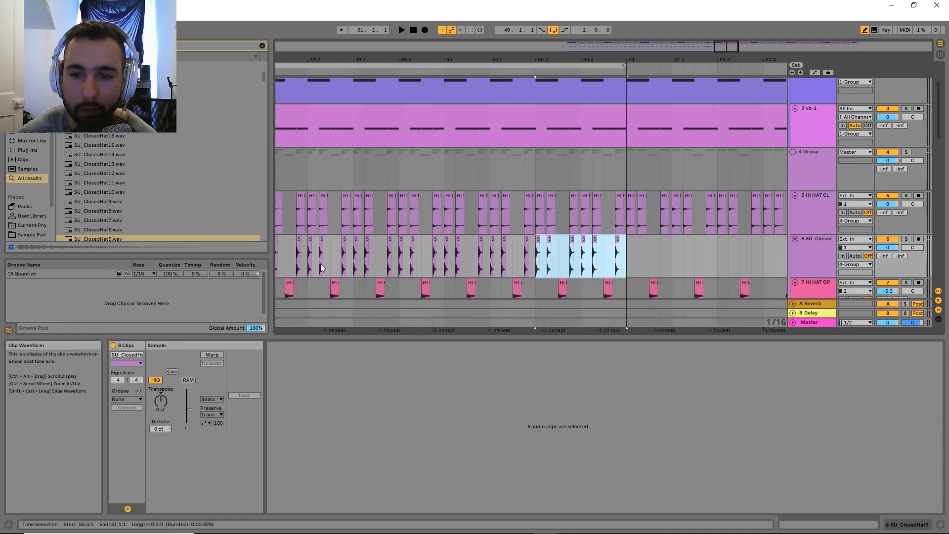
- Set the volume of closed hi-hat track 5 to -10.0 dB and of SU_ClosedHat5 track 6 to -15.8 dB
scroll(348, 247, "left", 3)
left_click(348, 247)
left_click_drag(888, 246, 888, 258)
left_click_drag(889, 203, 890, 213)
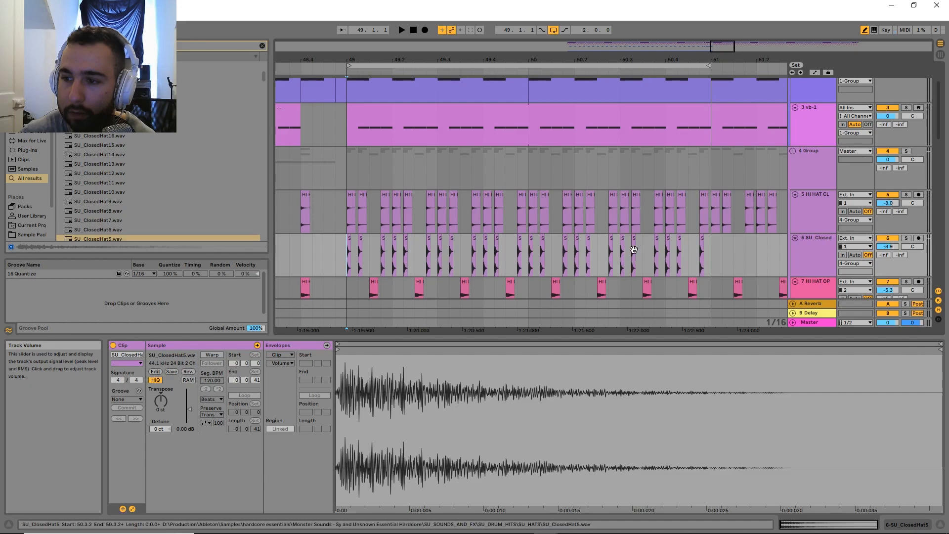
left_click_drag(632, 253, 639, 236)
left_click_drag(888, 185, 888, 186)
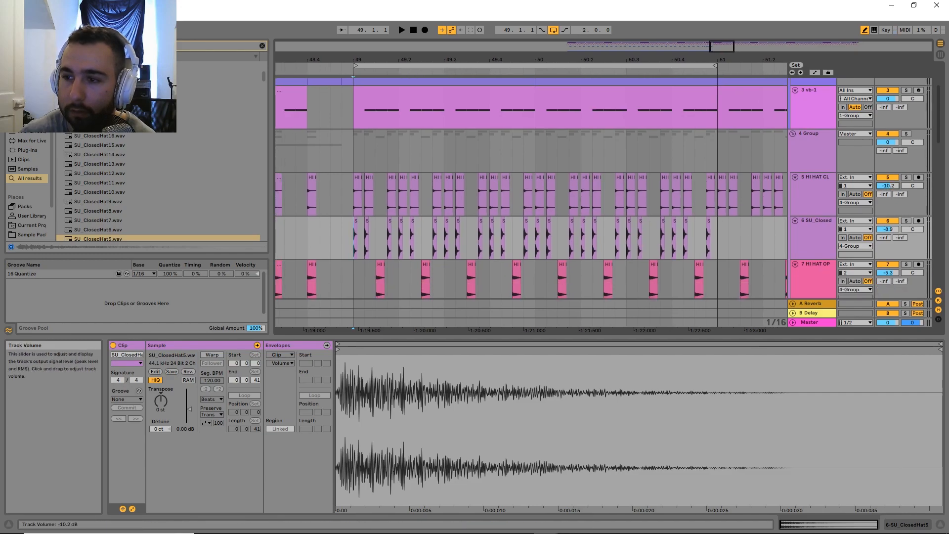
left_click_drag(887, 229, 888, 230)
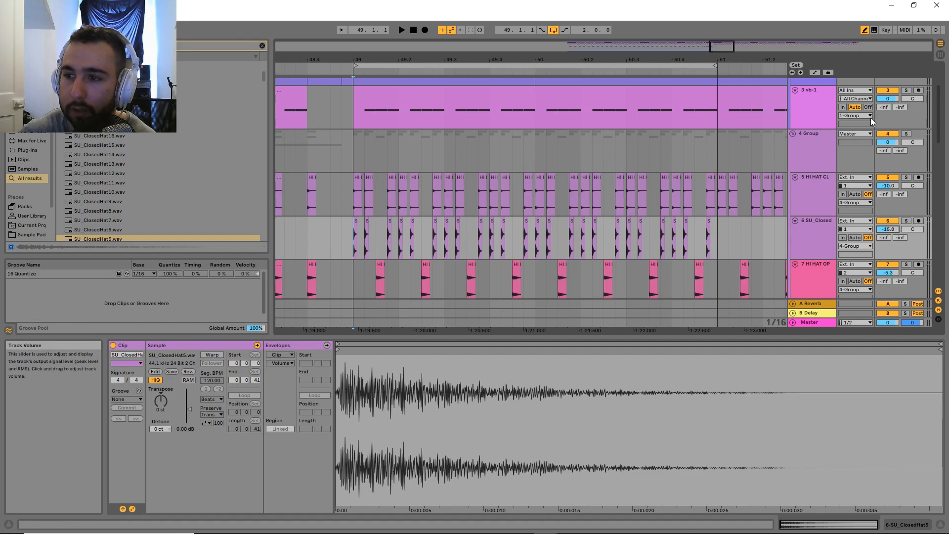
- Solo group 4 and play from bar 49, muting track 6 to compare the hi-hats with and without the second layer
left_click(906, 134)
key("space")
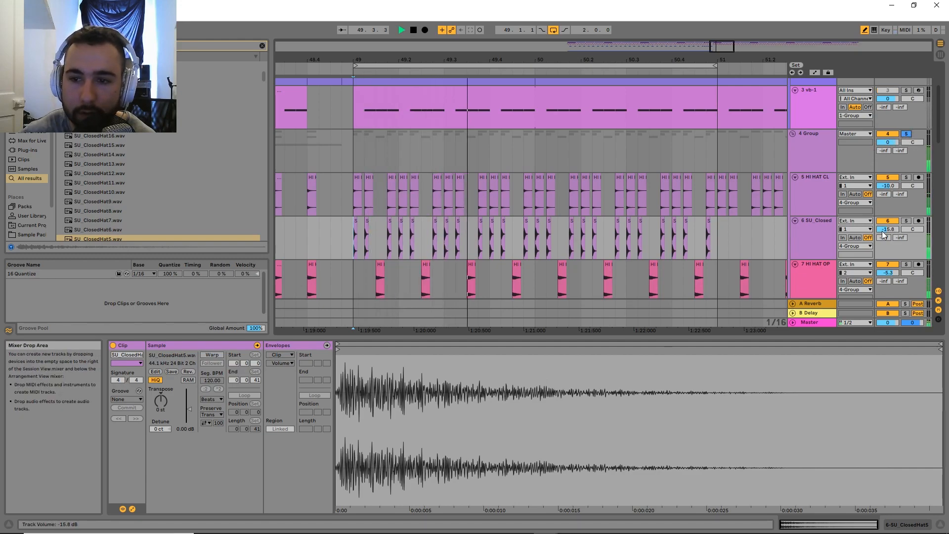
key("space")
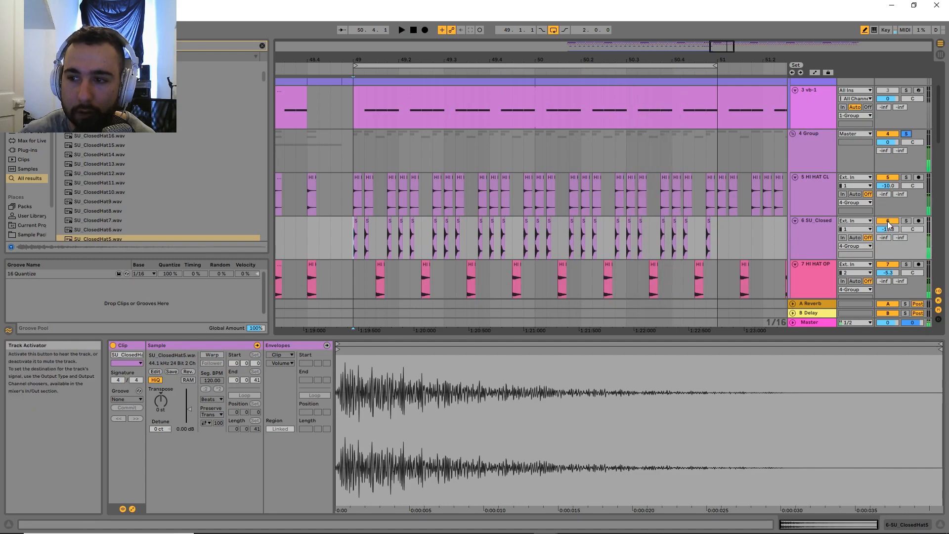
key("space")
left_click(888, 224)
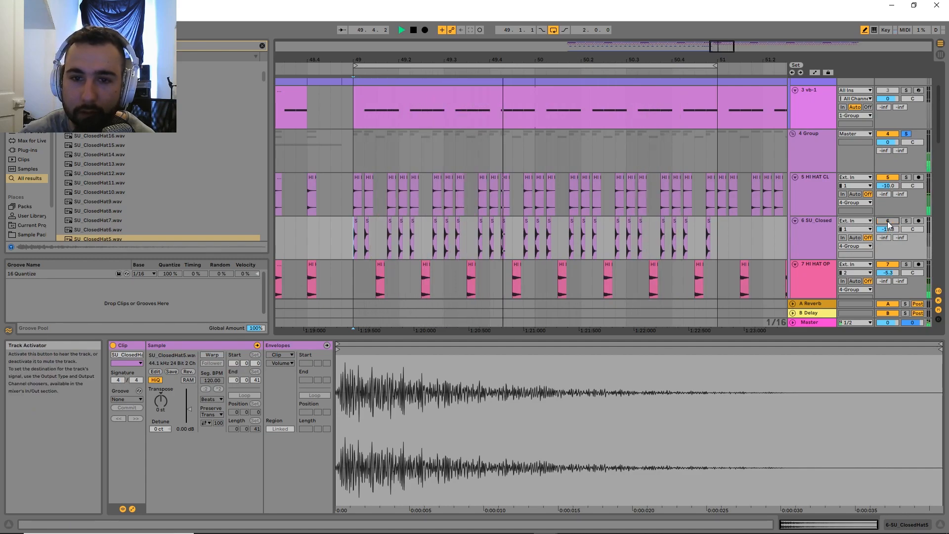
- Reactivate track 6 and lower its volume to -20.2 dB during playback
scroll(888, 223, "down", 2)
left_click(892, 189)
left_click_drag(889, 196, 889, 210)
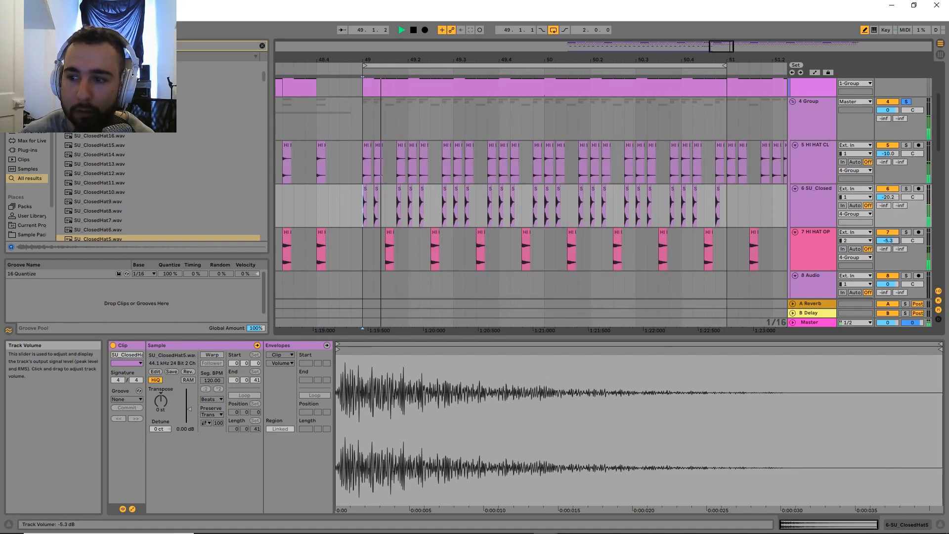
- Unsolo group 4, switch track 6 off and on within the full mix, and stop playback
left_click(906, 102)
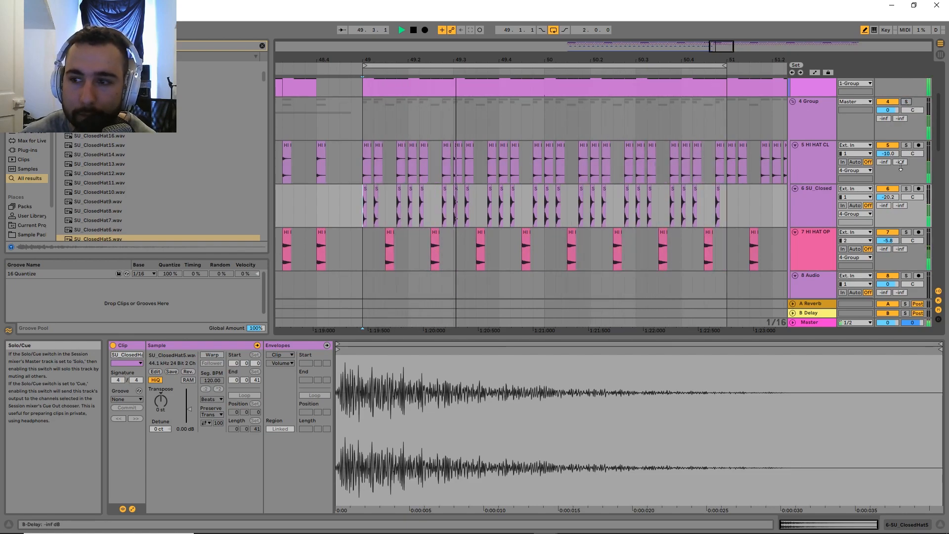
left_click(892, 190)
left_click(893, 189)
key("space")
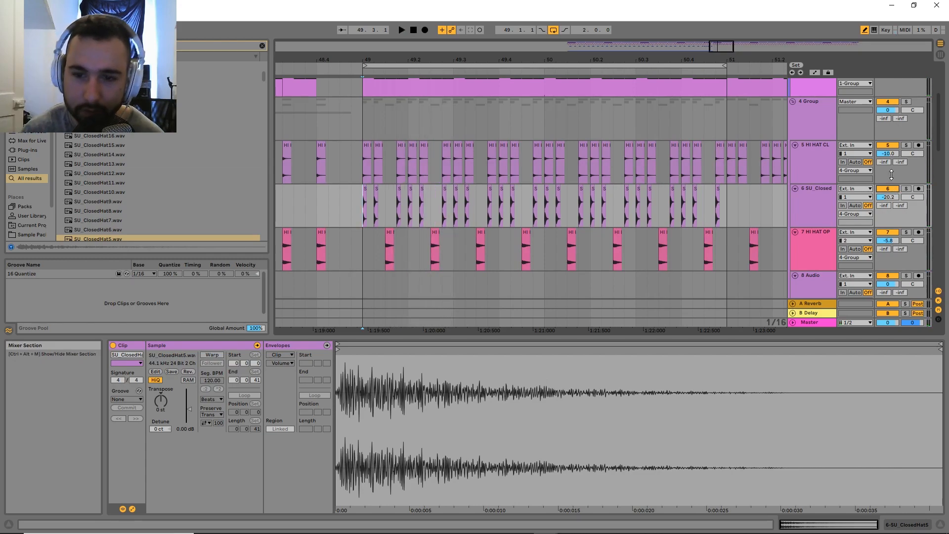
- Pan SU_ClosedHat5 track 6 to 10L and closed hi-hat track 5 to 10R
left_click_drag(576, 206, 563, 207)
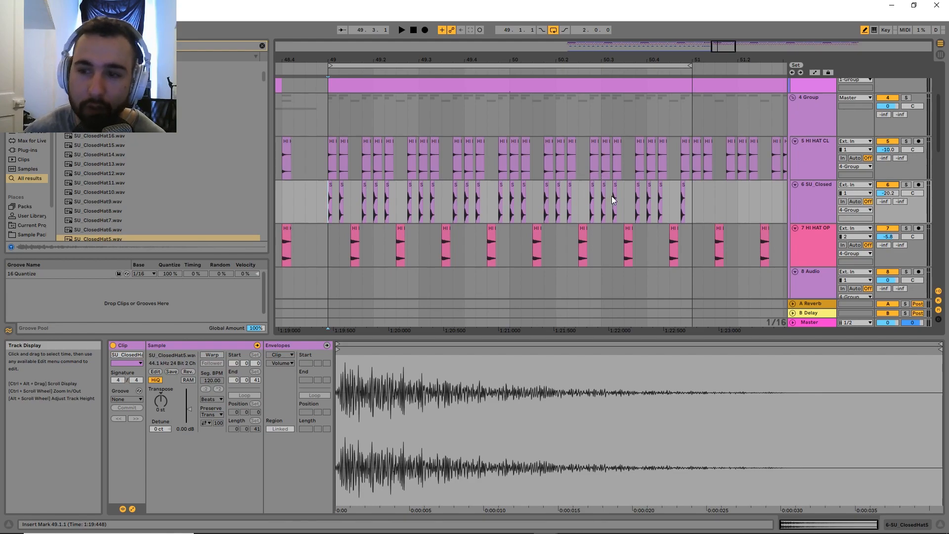
left_click_drag(769, 209, 761, 216)
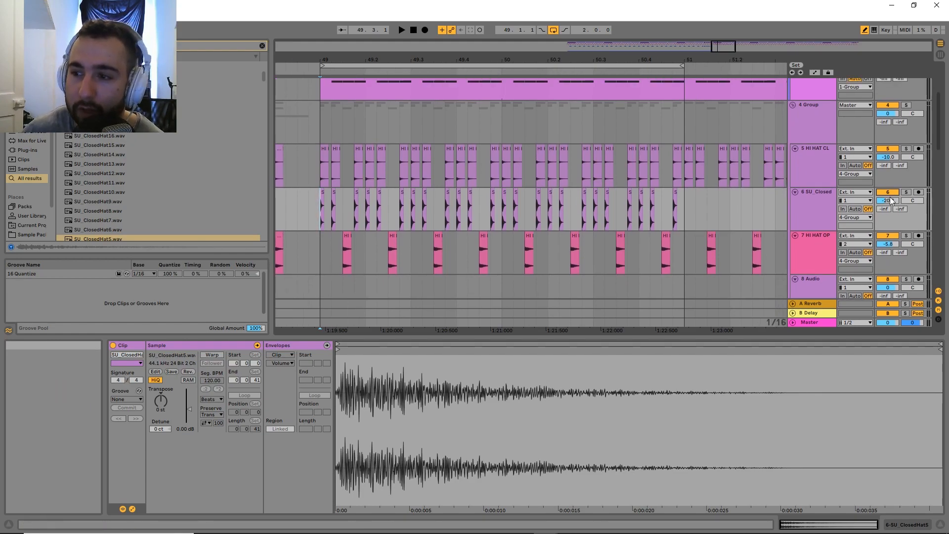
left_click_drag(912, 200, 912, 203)
left_click_drag(912, 157, 912, 157)
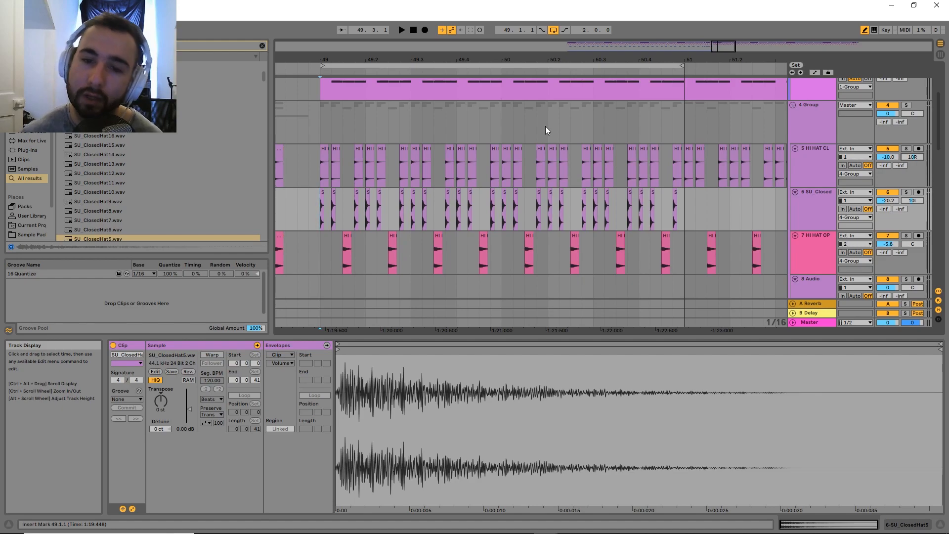
- Play the loop, widen the panning to 20L on track 6 and 20R on track 5, and stop playback
key("space")
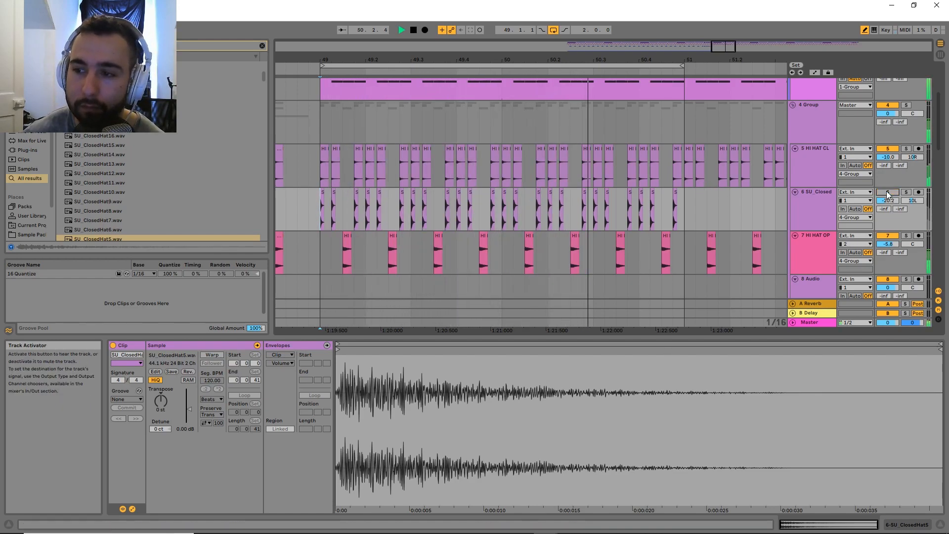
left_click_drag(912, 201, 912, 203)
left_click_drag(913, 157, 912, 152)
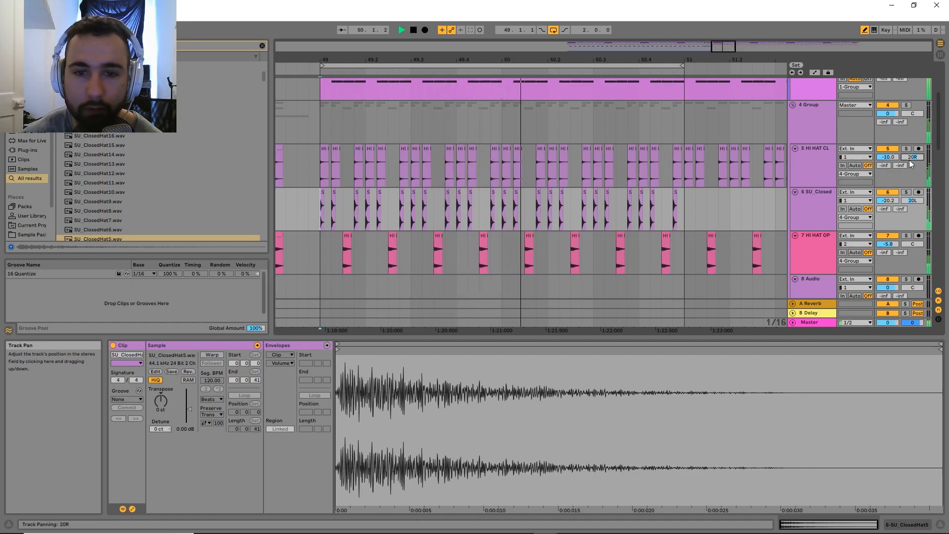
key("space")
- Select a short slice of the closed hi-hats on tracks 5 and 6 at 50.4 and duplicate it three times
mouse_move(456, 221)
left_mouse_down()
mouse_move(455, 202)
mouse_move(475, 211)
mouse_move(463, 222)
left_mouse_up()
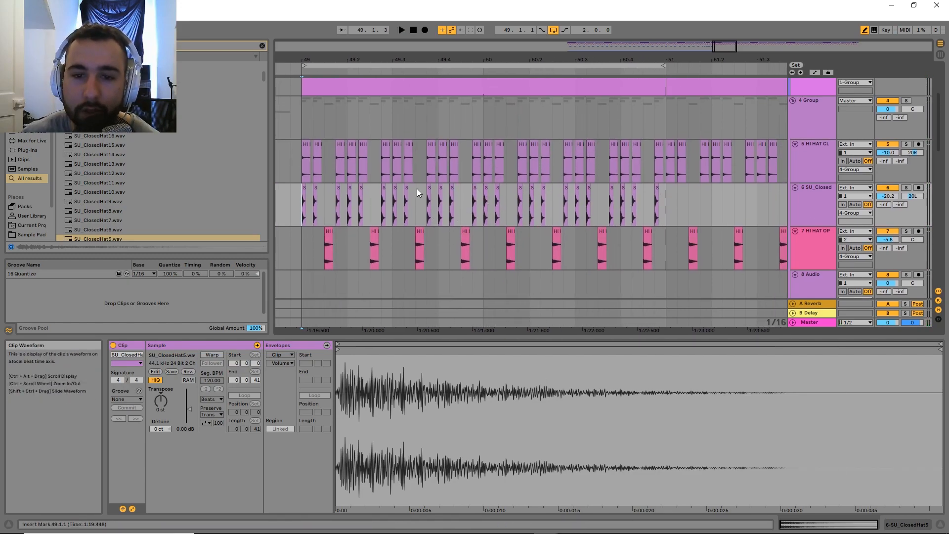
scroll(648, 214, "up", 2)
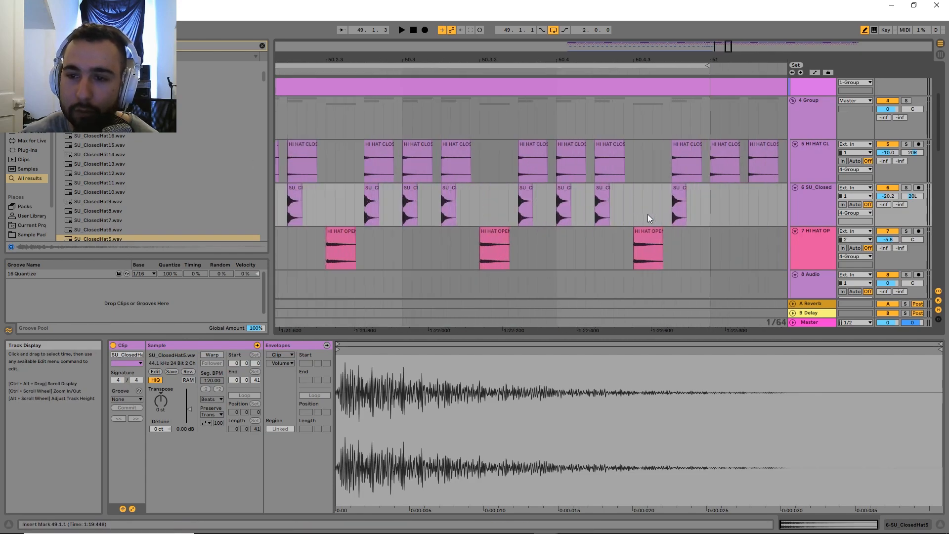
left_click_drag(647, 203, 418, 193)
scroll(499, 222, "up", 2)
left_click(445, 226)
scroll(445, 226, "up", 2)
key("ctrl+d")
key("ctrl+d")
key("ctrl+d")
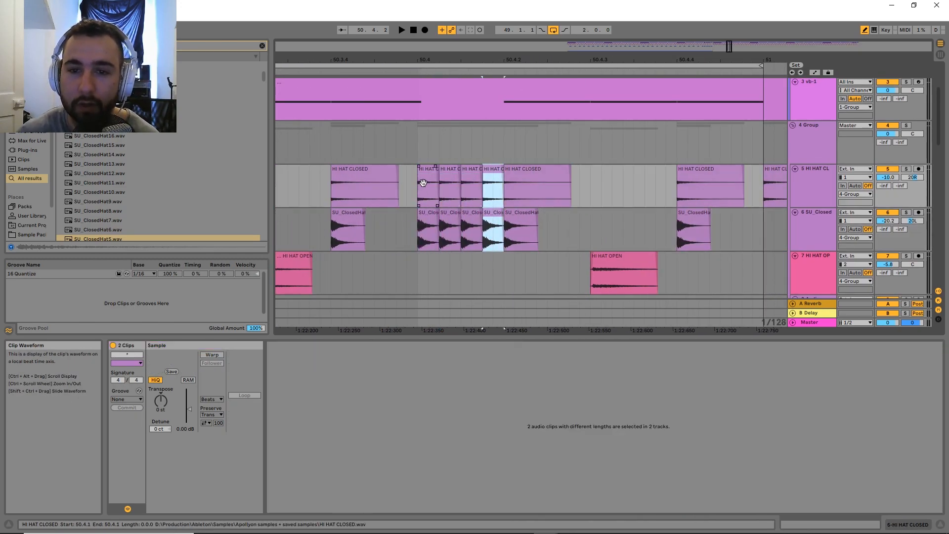
- Duplicate the four hi-hat slices on tracks 5 and 6 three times to fill up to bar 51, and place the insert marker at 49.1.1
left_click(420, 185, "shift")
key("ctrl+d")
key("ctrl+d")
scroll(431, 175, "down", 2)
key("ctrl+d")
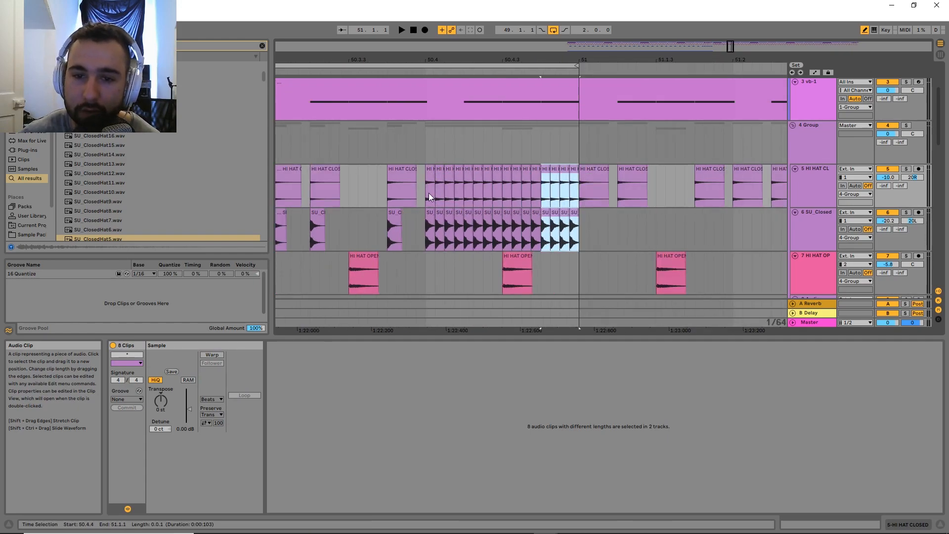
left_click_drag(445, 198, 504, 198)
scroll(529, 196, "down", 2)
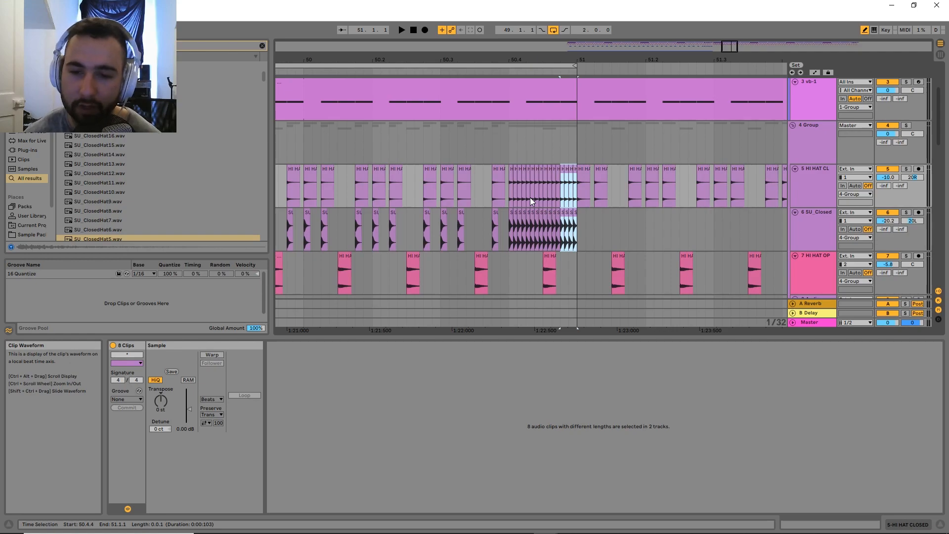
scroll(530, 197, "down", 2)
left_click(344, 187)
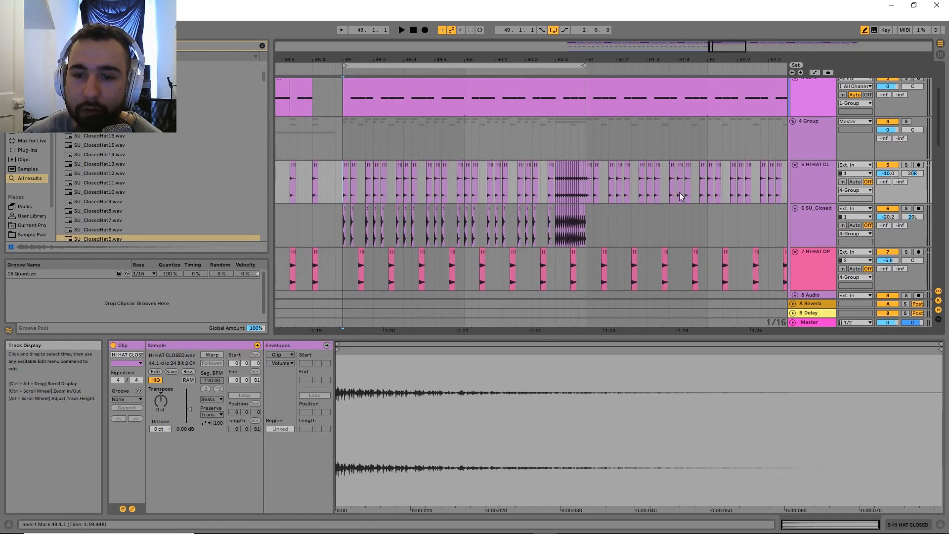
- Undo the dense closed hi-hat roll before bar 51 on tracks 5 and 6
scroll(575, 195, "up", 3)
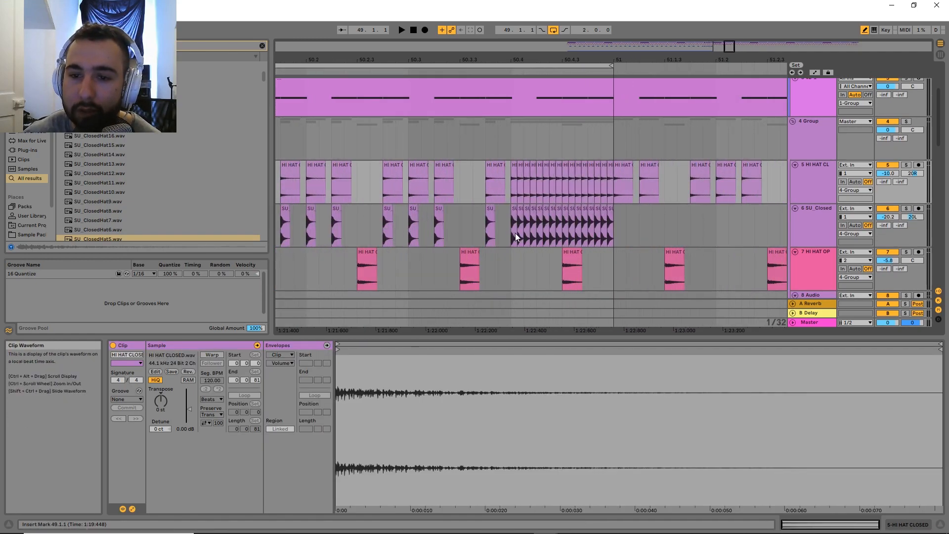
key("ctrl+z")
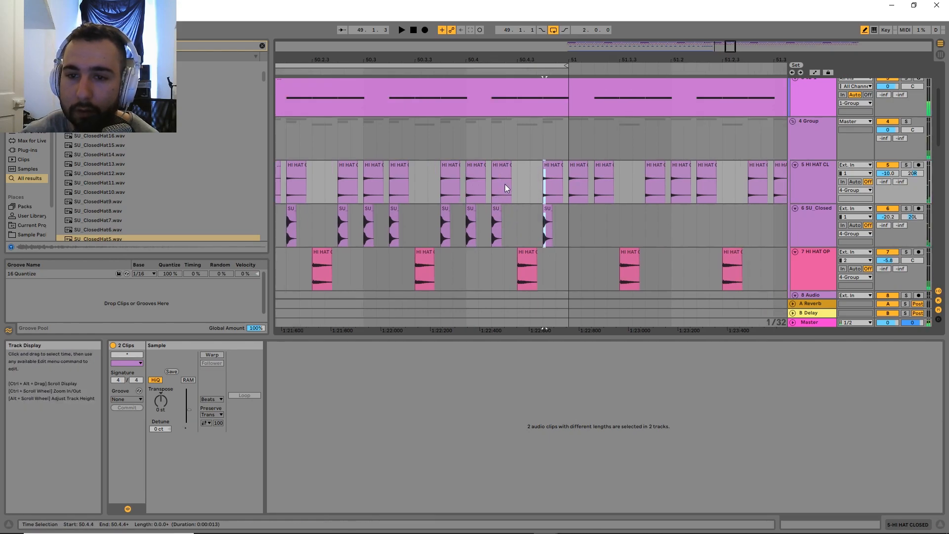
- Try a slower roll by selecting a short slice of the closed hats at 50.4.3 on tracks 5 and 6 and duplicating it up to bar 51
left_click(496, 209)
left_click(503, 165, "shift")
left_click_drag(503, 165, 527, 174)
scroll(524, 215, "up", 3)
left_click_drag(522, 231, 505, 221)
key("ctrl+d")
key("ctrl+z")
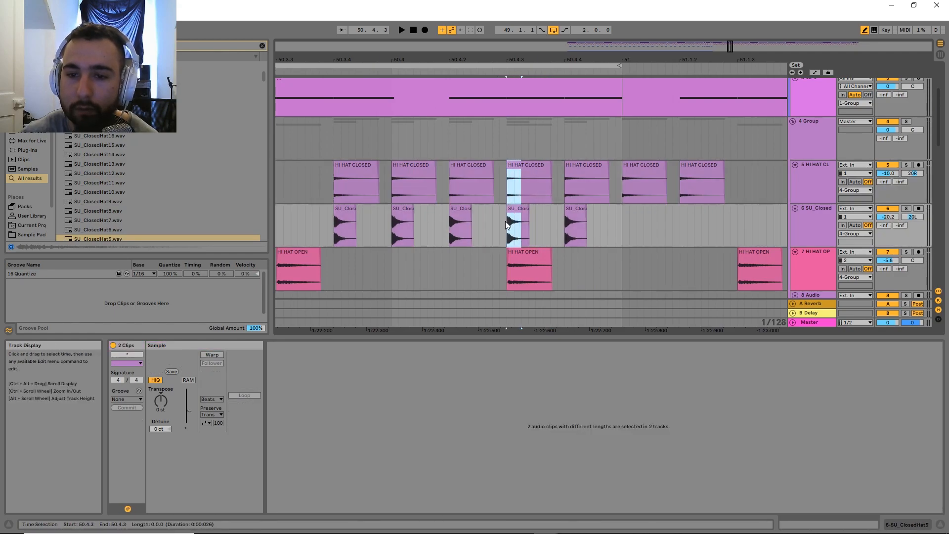
key("ctrl+d")
key("ctrl+d")
key("ctrl+d")
key("ctrl+d")
key("ctrl+d")
scroll(504, 200, "down", 4)
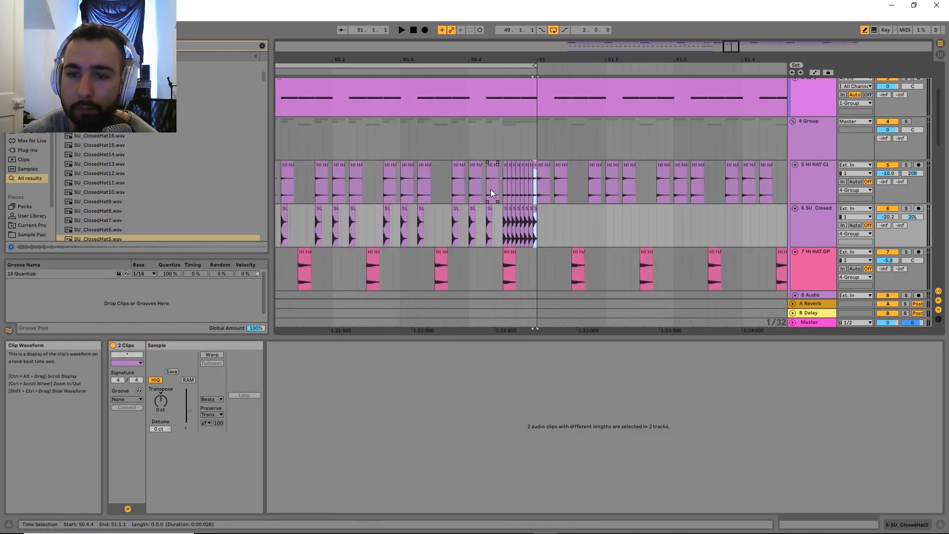
- Play the loop to hear the new closed hi-hat roll
left_click(468, 184)
key("space")
scroll(467, 183, "down", 8)
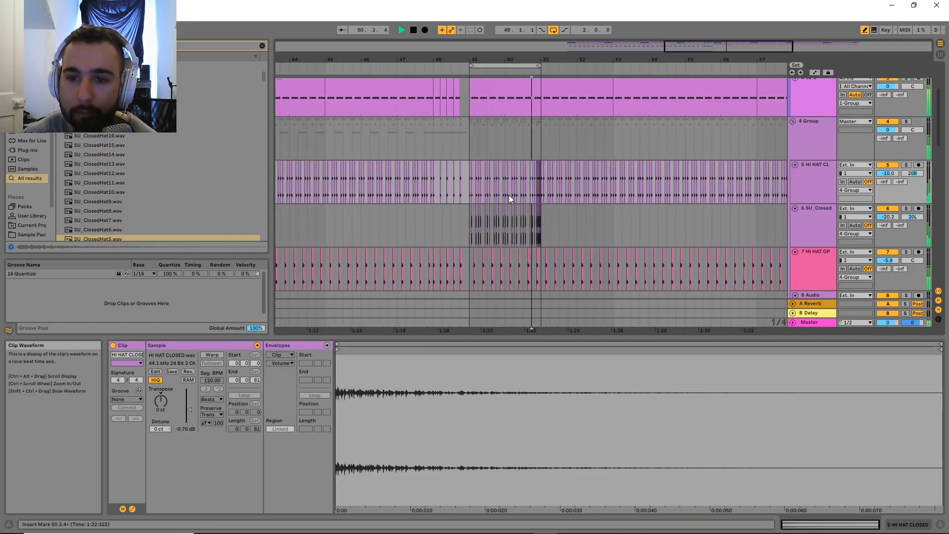
- Stop playback and undo the duplicated roll slices on tracks 5 and 6
key("ctrl+z")
scroll(518, 185, "up", 7)
key("space")
key("ctrl+z")
key("ctrl+z")
key("ctrl+z")
key("ctrl+z")
key("ctrl+z")
key("ctrl+z")
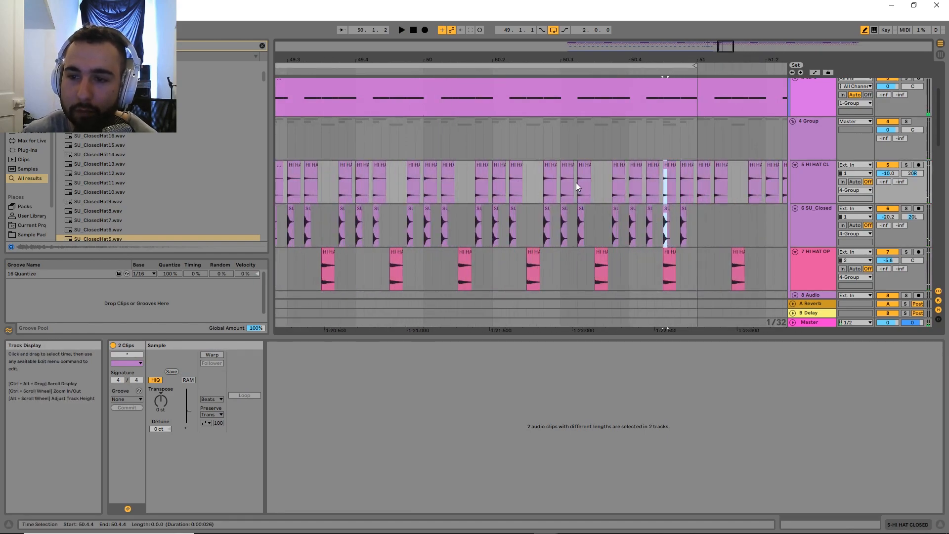
- Place SU_OpenHat20.wav on track 8 at 49.1.3 and cut its tail from 49.1.4 onward
left_click_drag(521, 192, 618, 191)
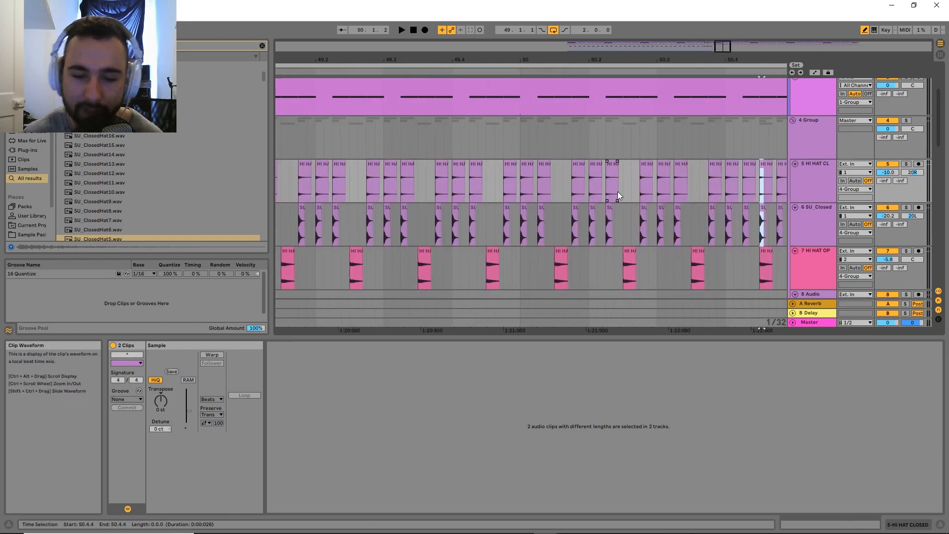
scroll(618, 192, "down", 2)
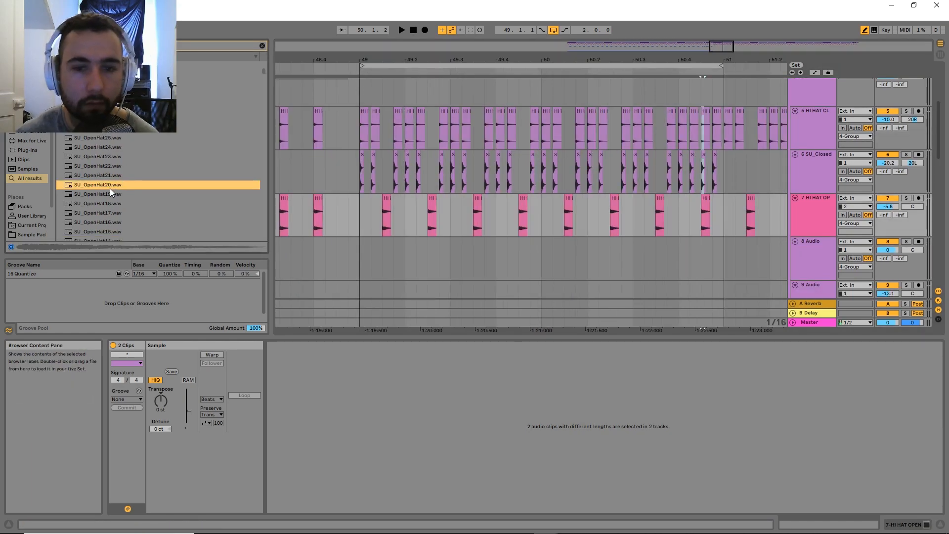
left_click_drag(390, 268, 390, 267)
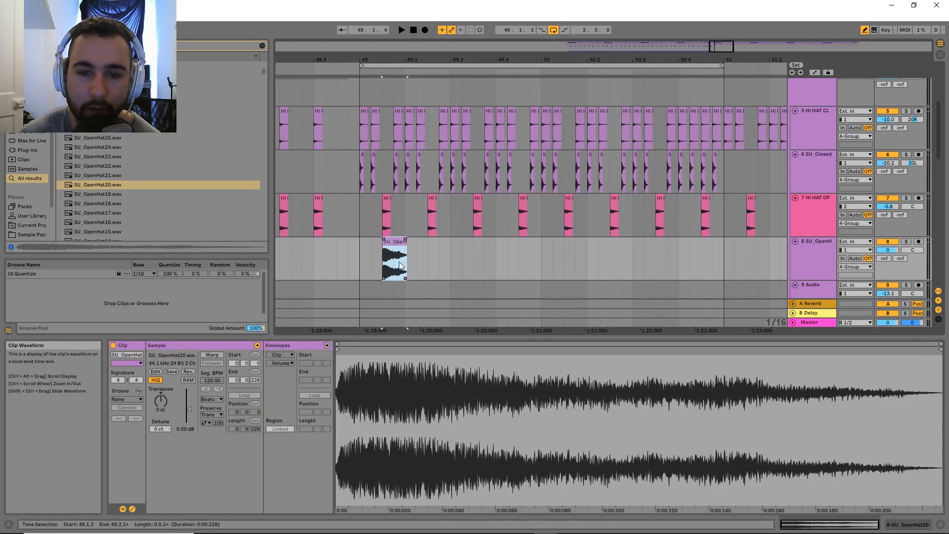
scroll(390, 267, "up", 4)
left_click_drag(468, 256, 419, 261)
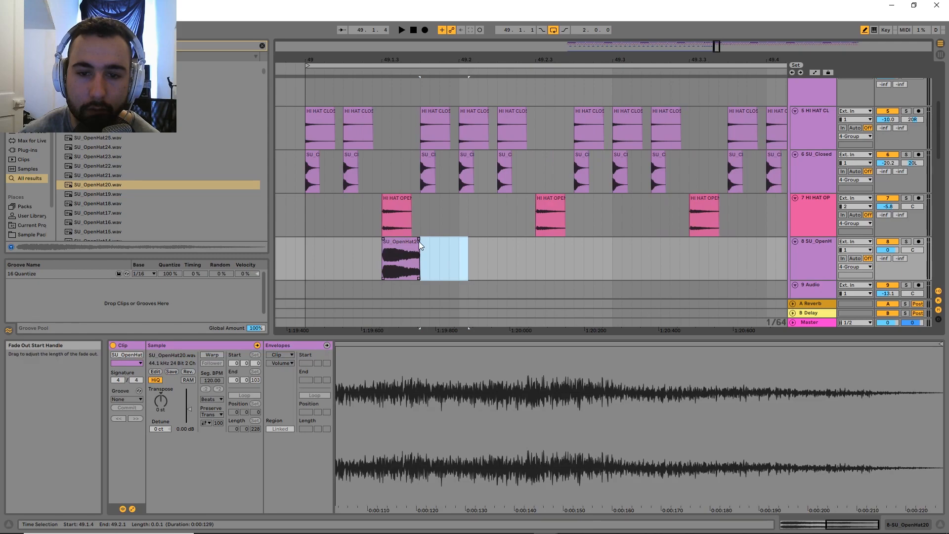
- Duplicate the open hat beat on track 8 to fill the loop up to bar 51, and place the insert marker at 49.1.1
left_click_drag(317, 260, 458, 271)
key("ctrl+d")
scroll(317, 262, "right", 1)
scroll(297, 262, "down", 2)
left_click(291, 262, "shift")
key("ctrl+d")
scroll(290, 262, "down", 2)
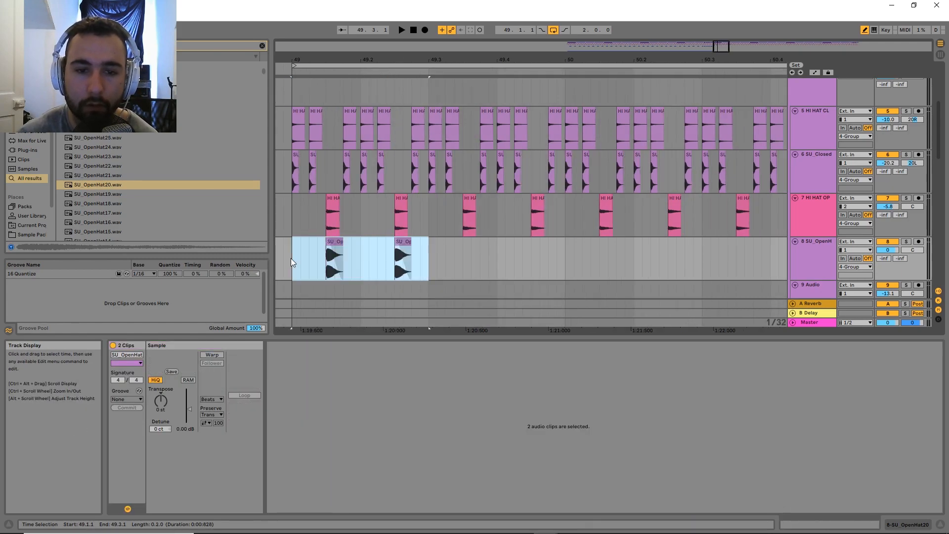
key("ctrl+d")
key("ctrl+d")
left_click(292, 257)
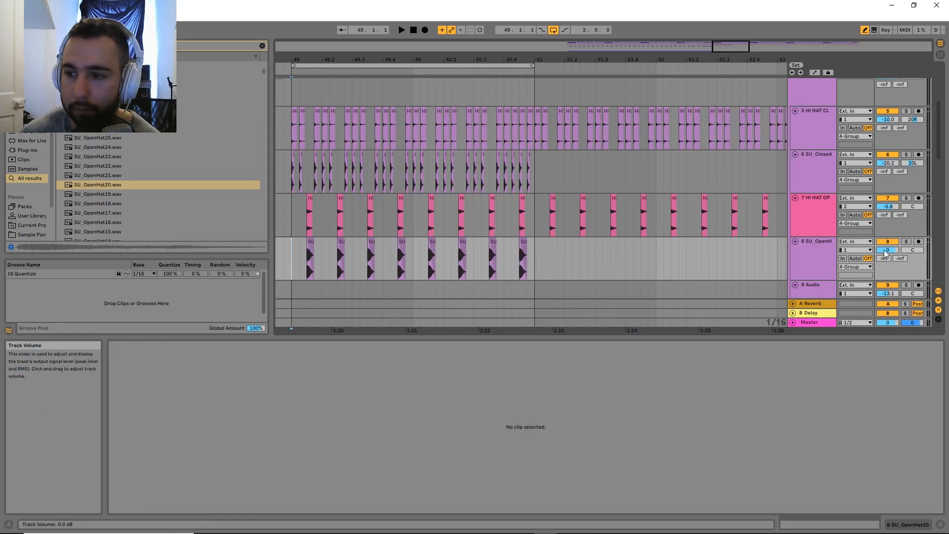
- Lower track 8's volume to -15.6 dB and play the loop, muting and unmuting the track to compare
left_click_drag(884, 253, 888, 247)
key("space")
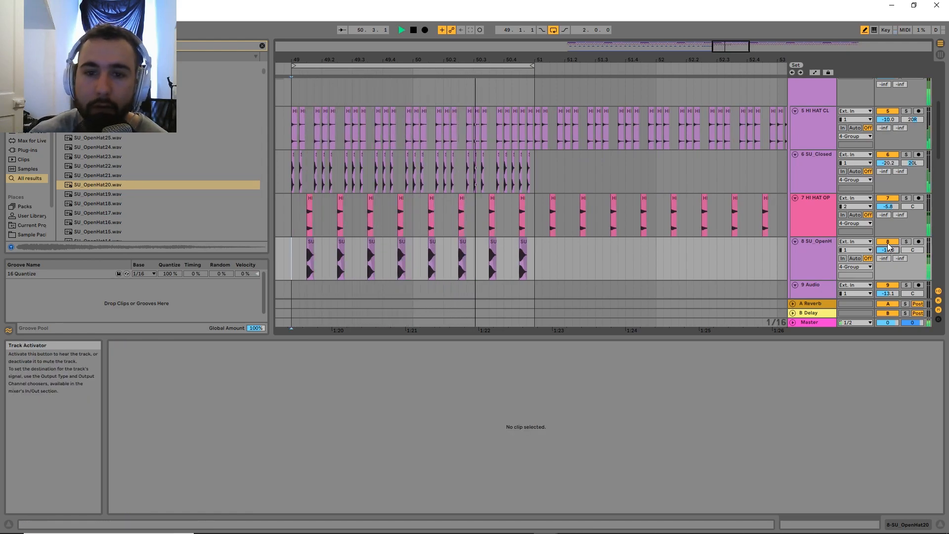
left_click(888, 244)
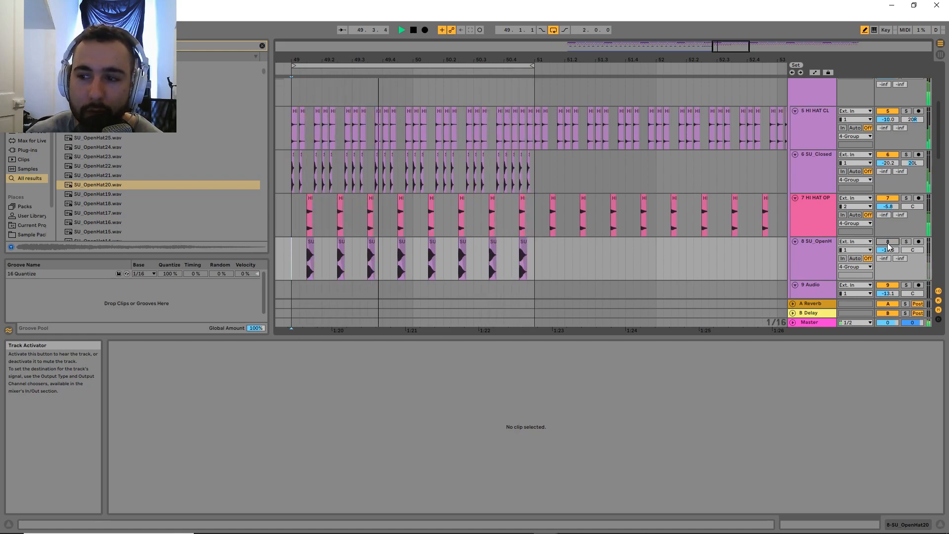
left_click(888, 245)
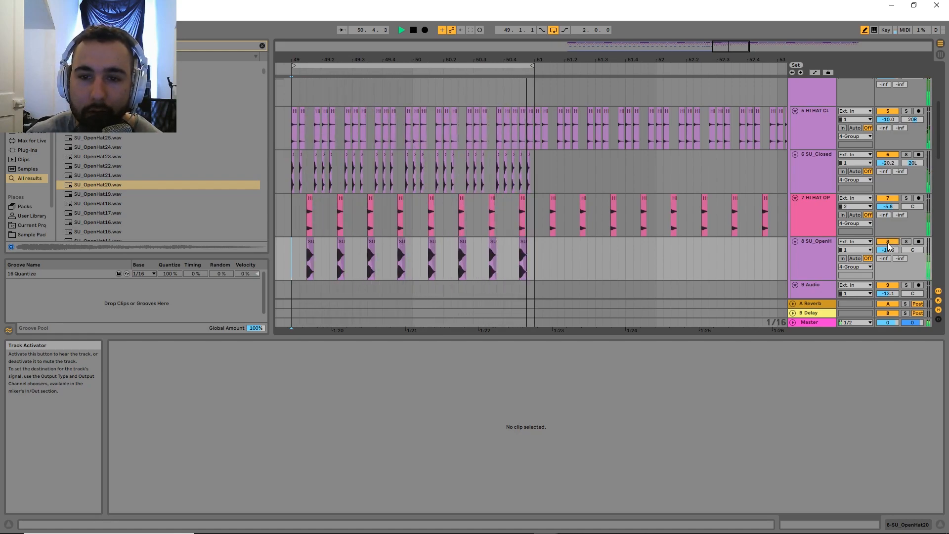
key("space")
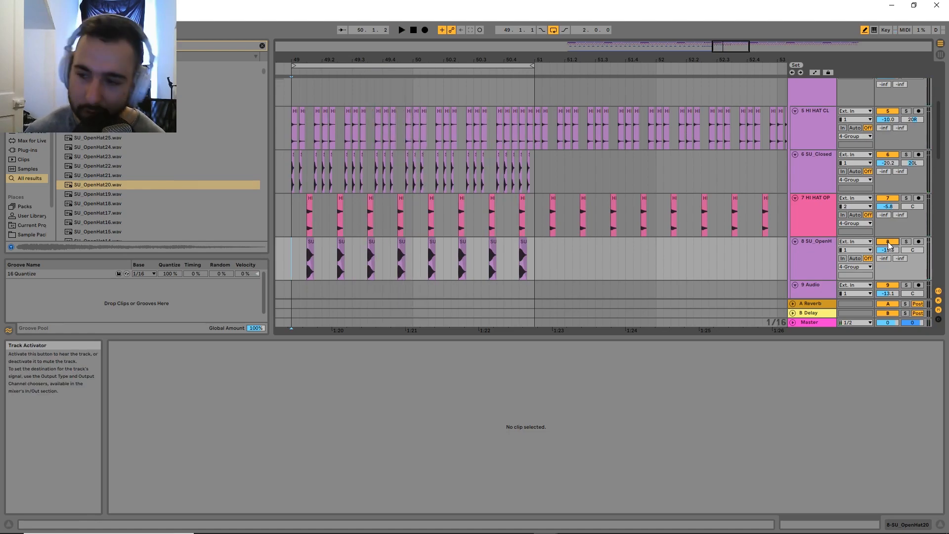
- Delete the old audio track 9 and insert a new empty audio track below the SU_OpenHat20 track
scroll(454, 215, "down", 3)
left_click_drag(464, 200, 507, 264)
left_click(810, 278)
key("Delete")
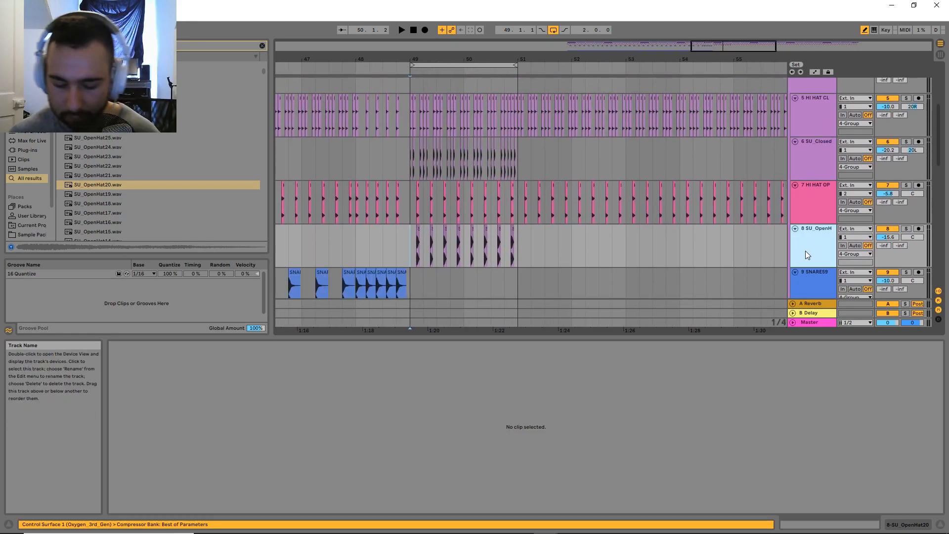
key("ctrl+t")
scroll(419, 202, "down", 2)
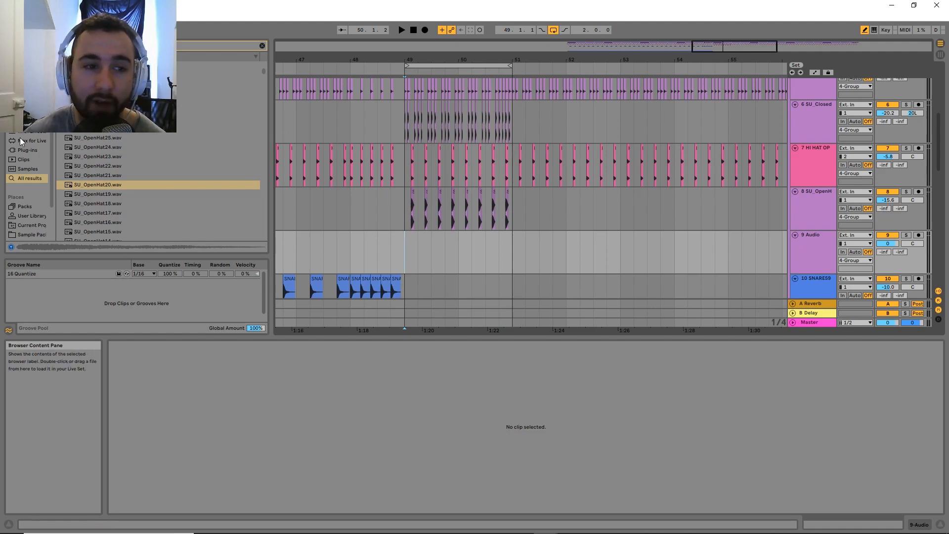
- Find FP_FG 138 Hypnotize Top Loop.wav in the Samples folder and place it on track 9 at 49.1.1
scroll(29, 217, "down", 2)
left_click(27, 197)
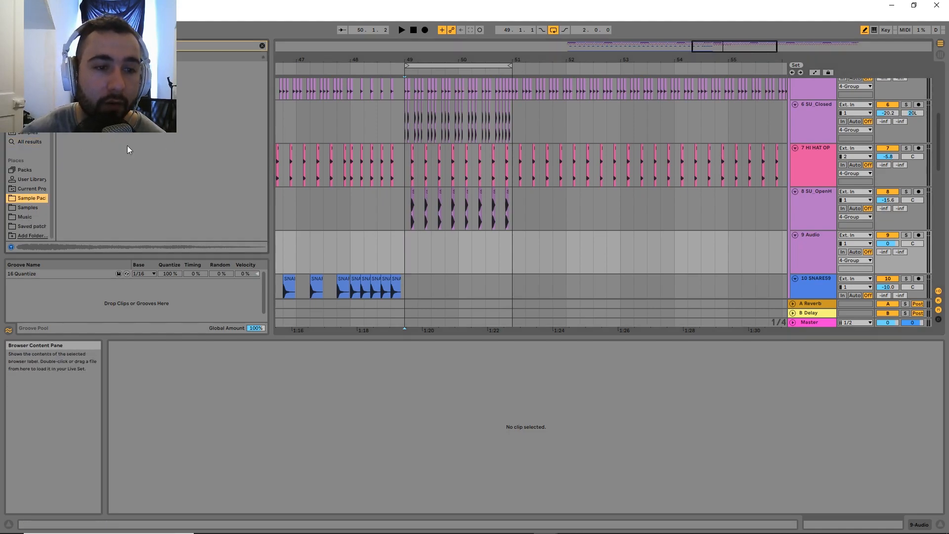
left_click(23, 212)
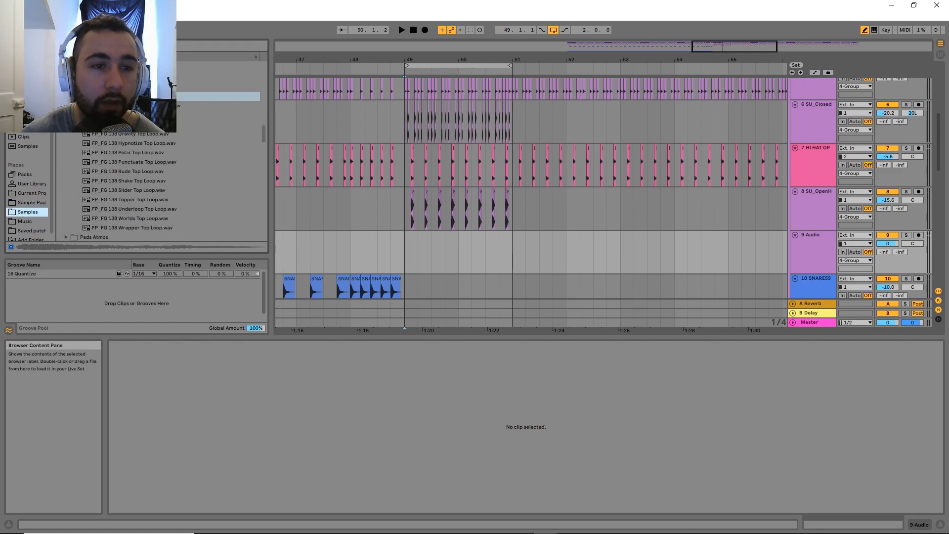
scroll(185, 83, "up", 3)
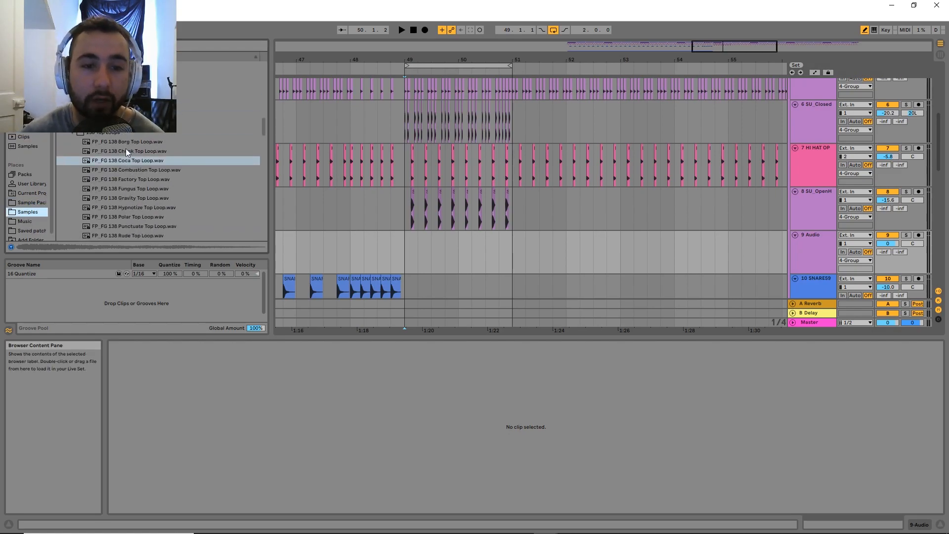
scroll(117, 149, "down", 2)
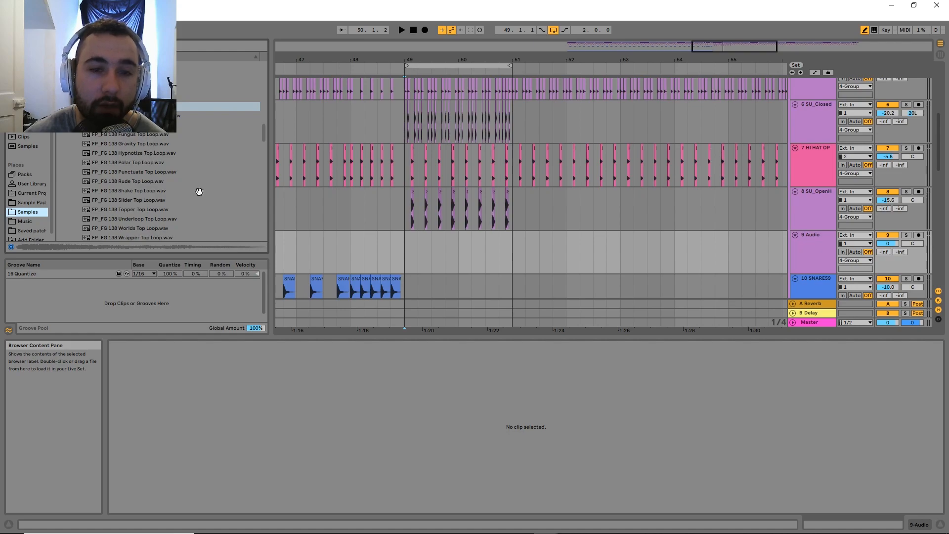
scroll(419, 241, "up", 3)
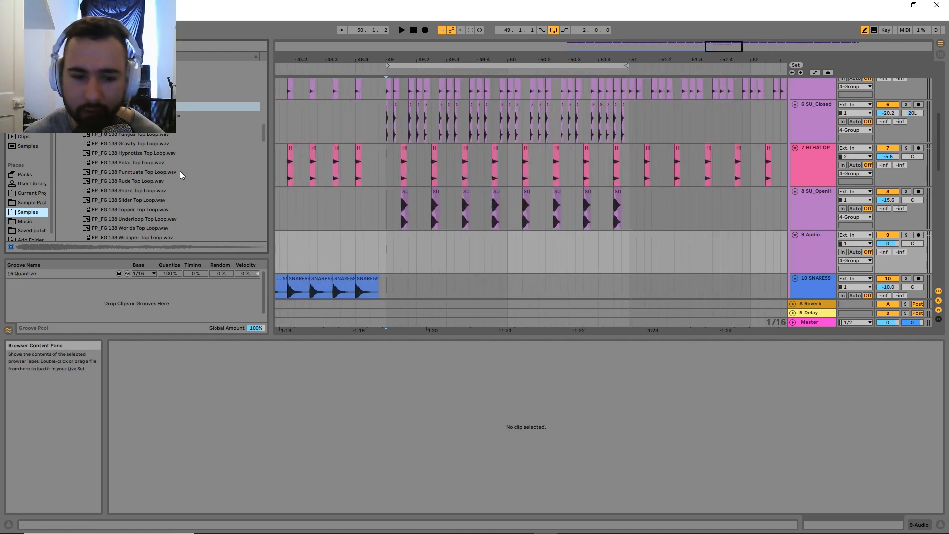
left_click(142, 153)
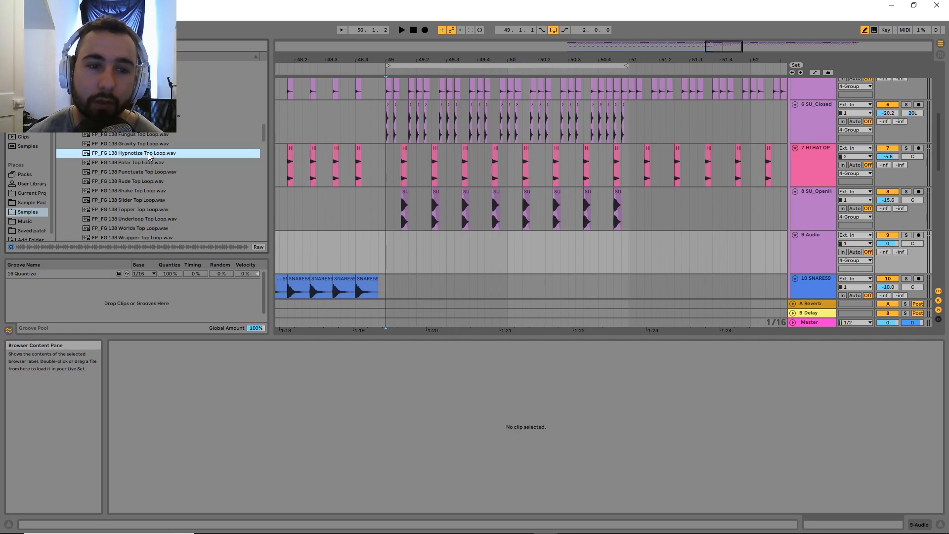
left_click_drag(148, 158, 397, 266)
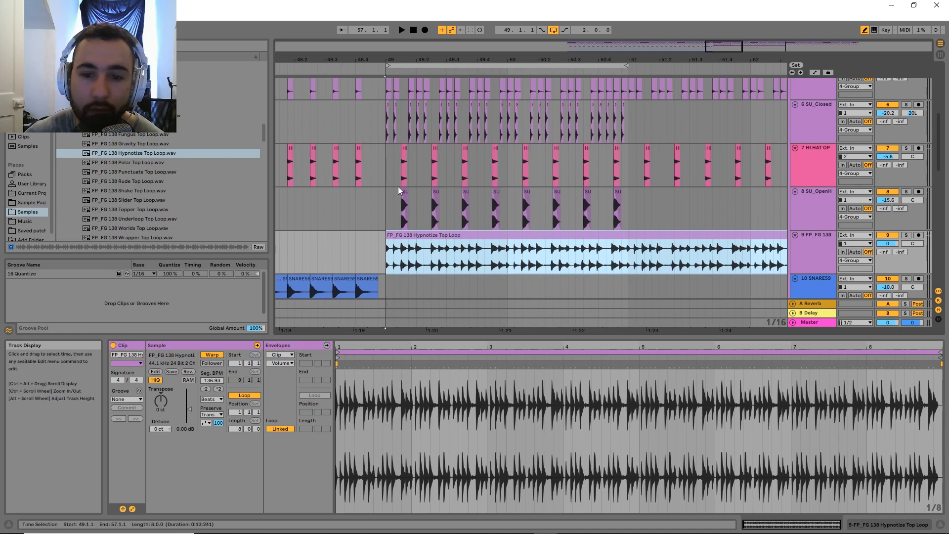
- Examine how the Hypnotize Top Loop's transients line up with the grid in the sample editor
scroll(398, 247, "up", 3)
left_click(402, 410)
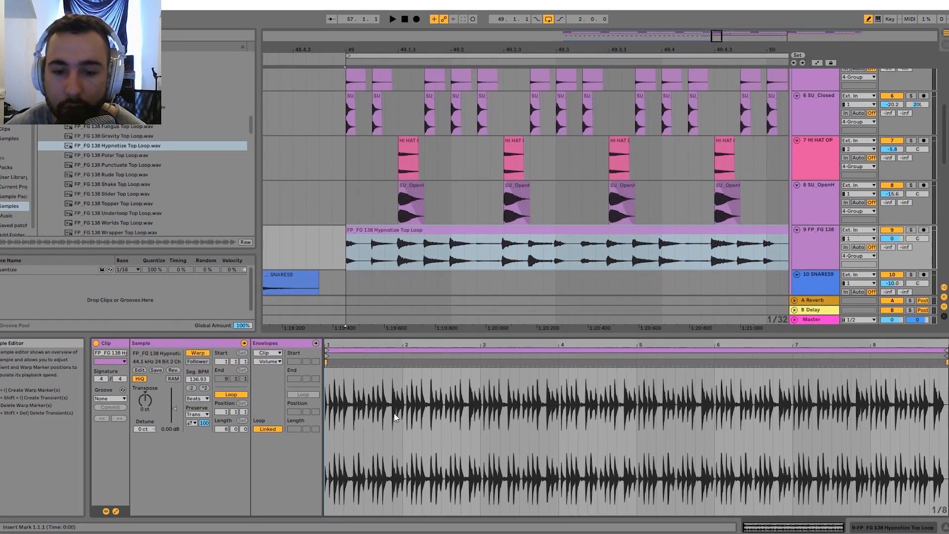
scroll(380, 413, "up", 6)
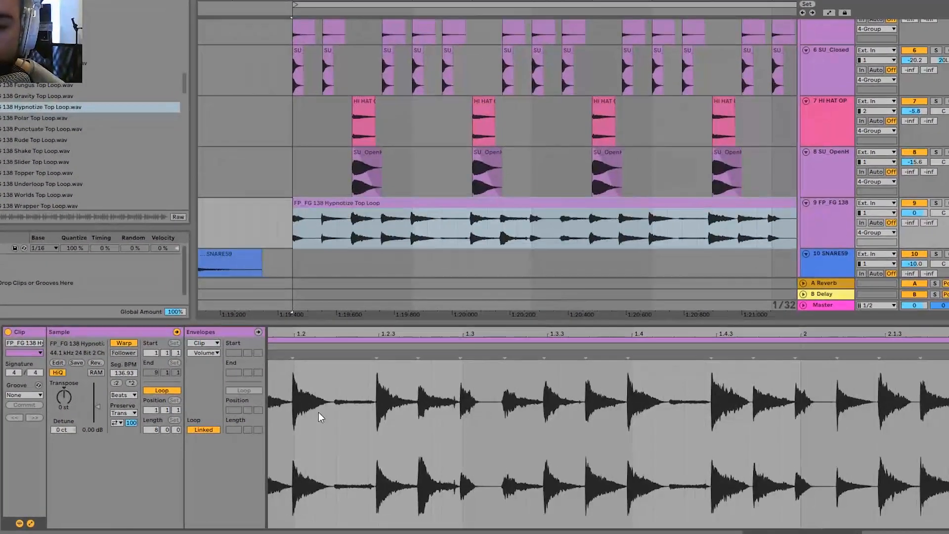
left_click_drag(318, 411, 663, 417)
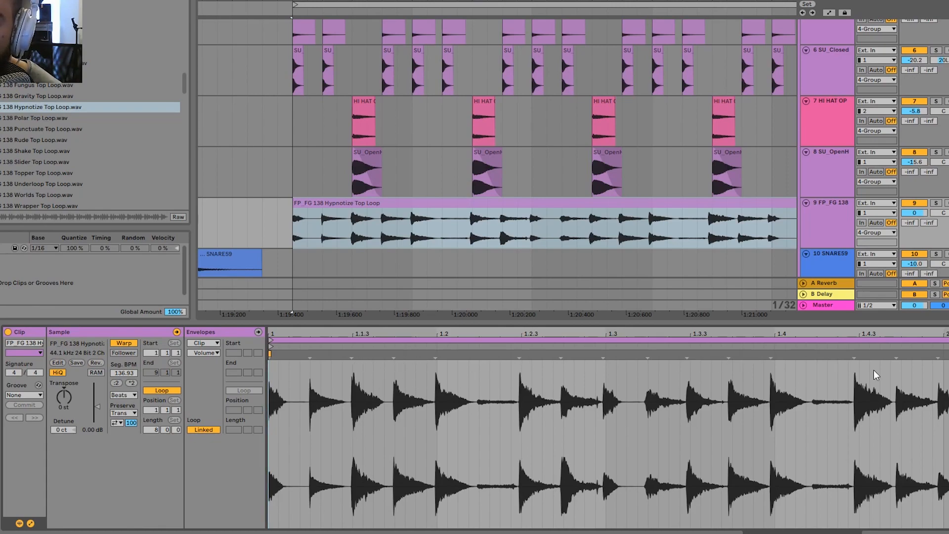
left_click_drag(762, 383, 733, 384)
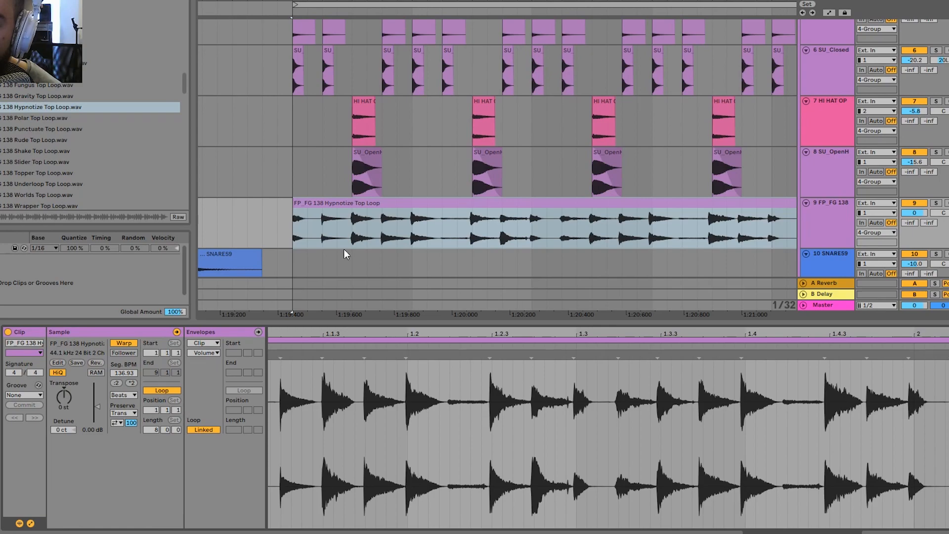
scroll(551, 409, "down", 2)
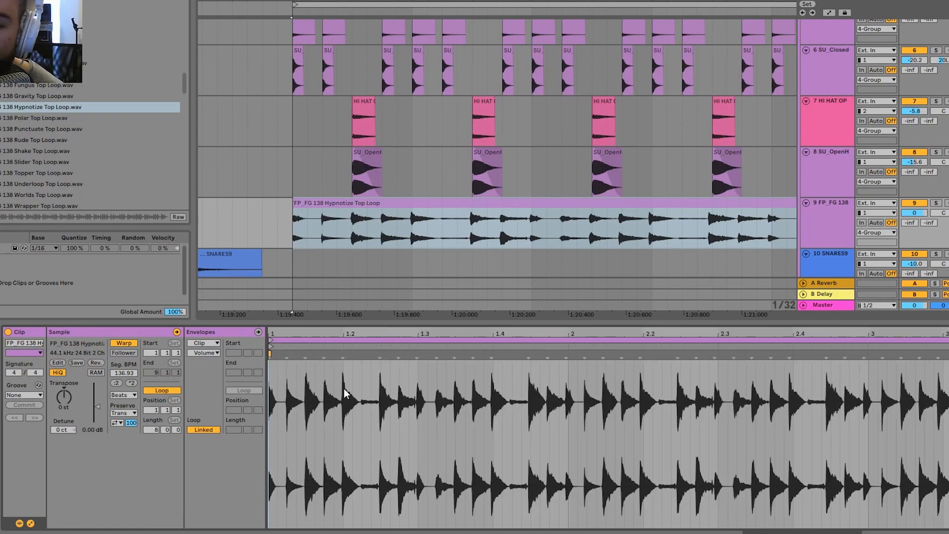
scroll(373, 393, "up", 3)
scroll(554, 367, "down", 3)
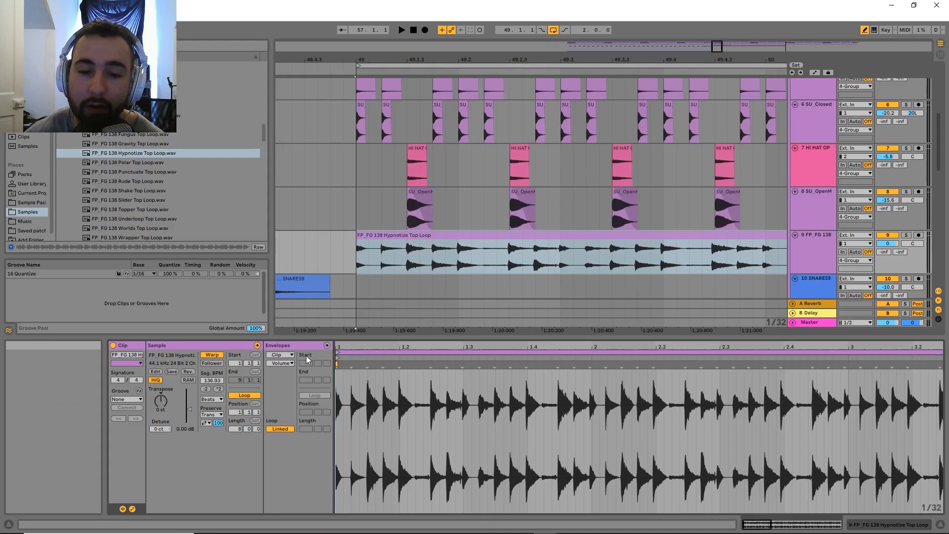
- Add warp markers on the Hypnotize loop's transients at 1.1.2, 1.1.3, 1.1.4, 1.2, 1.2.3 and 1.2.4, aligned to the grid
scroll(360, 414, "up", 3)
left_click_drag(359, 414, 576, 390)
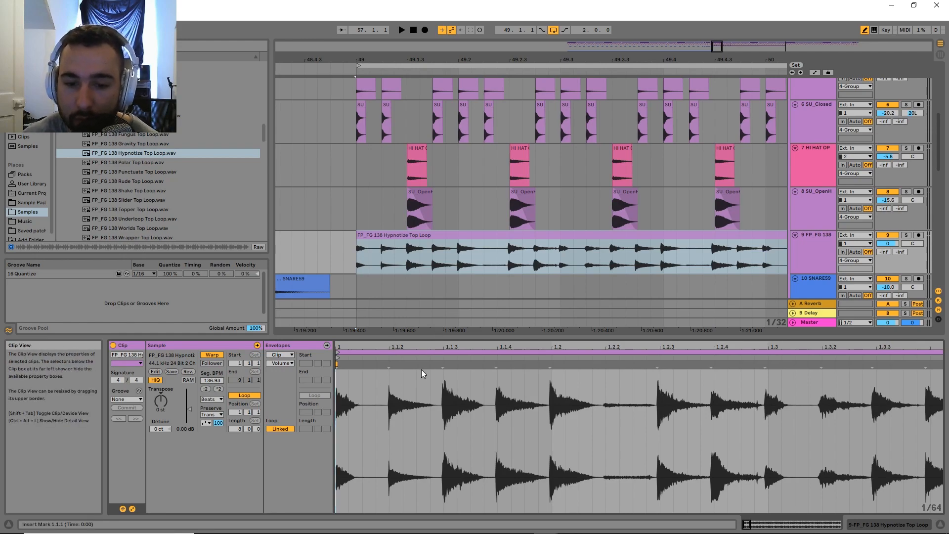
double_click(389, 367)
double_click(443, 366)
double_click(497, 366)
double_click(552, 366)
double_click(659, 365)
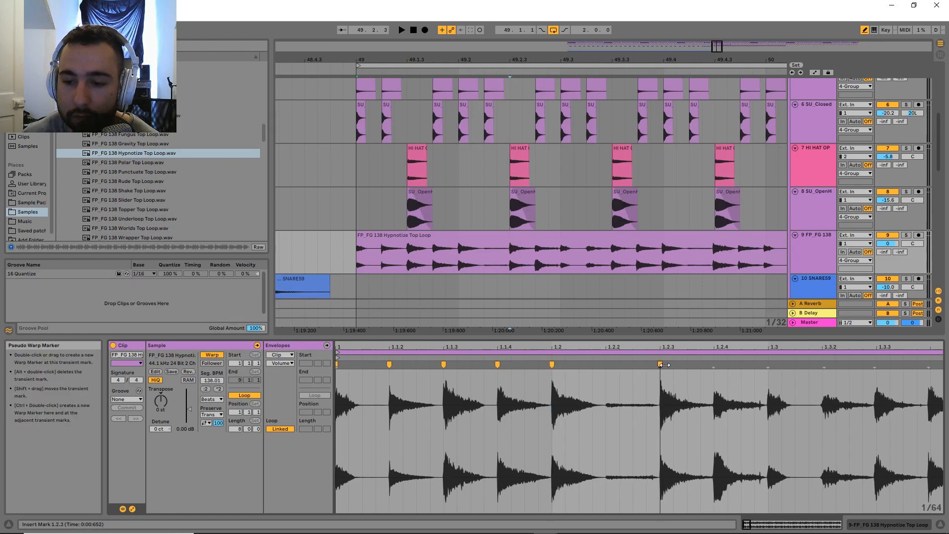
double_click(713, 366)
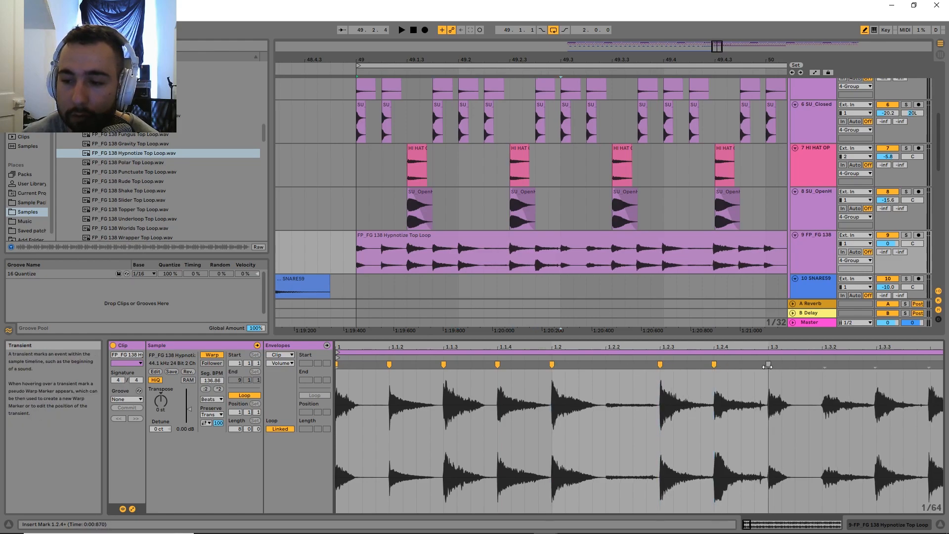
- Repeat the Hypnotize loop's first two beats (49.1.1 to 49.3.1) along track 9 as separate clips up to 51.1.1
scroll(469, 282, "down", 1)
left_click_drag(457, 248, 367, 243)
scroll(438, 246, "down", 2)
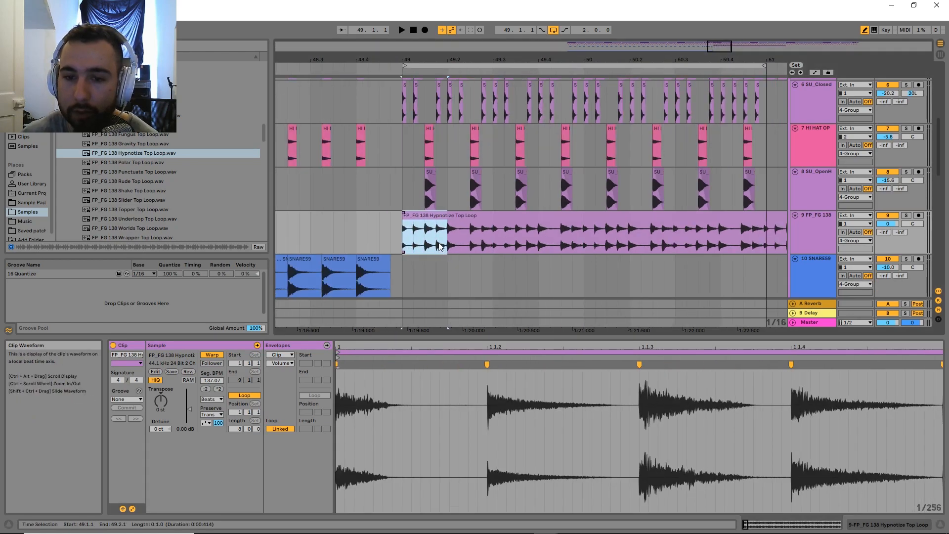
left_click(493, 245, "shift")
scroll(534, 252, "down", 1)
key("ctrl+d")
left_click(535, 254)
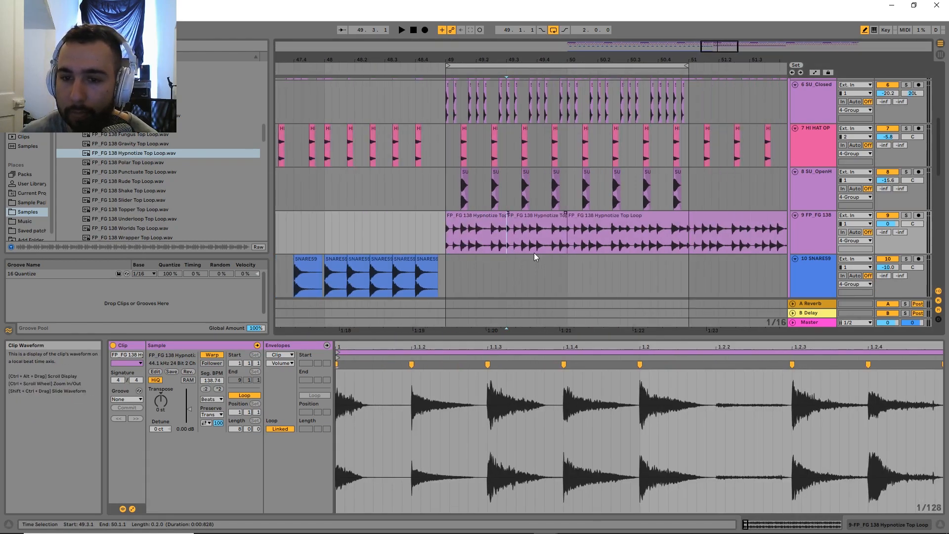
left_click(536, 219)
left_click(478, 218, "shift")
key("ctrl+d")
left_click(477, 221)
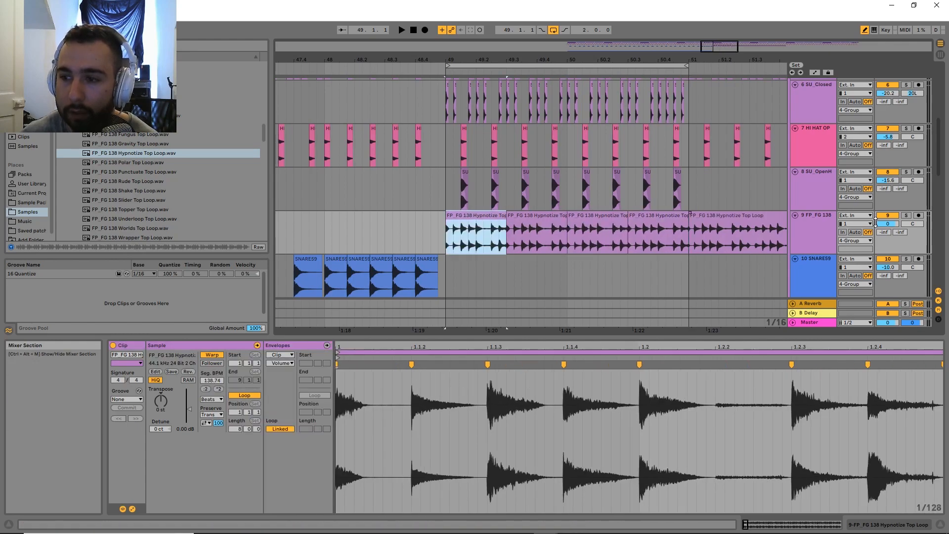
- Lower the Hypnotize top loop track's volume to -22.5 dB and play the section
mouse_move(888, 224)
left_mouse_down()
mouse_move(888, 242)
mouse_move(888, 209)
left_mouse_up()
key("space")
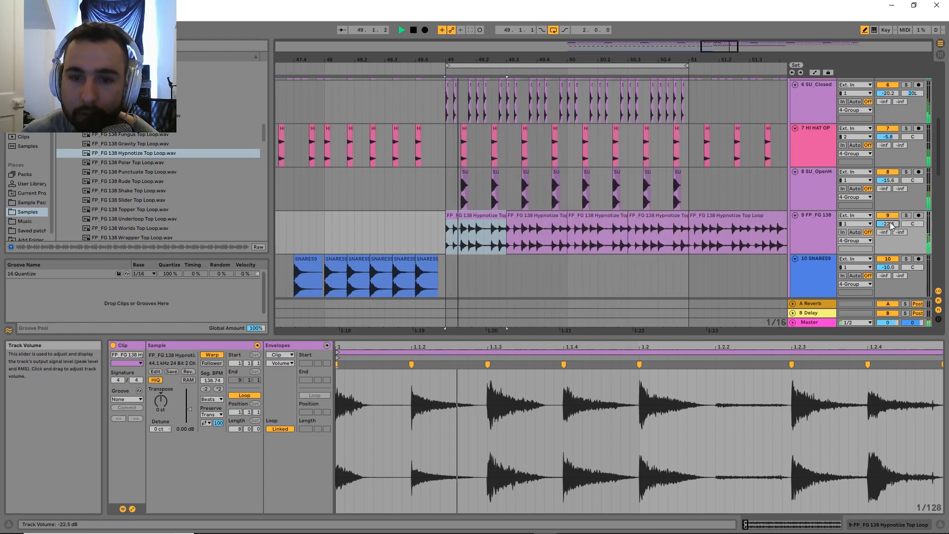
left_click_drag(578, 239, 470, 227)
key("space")
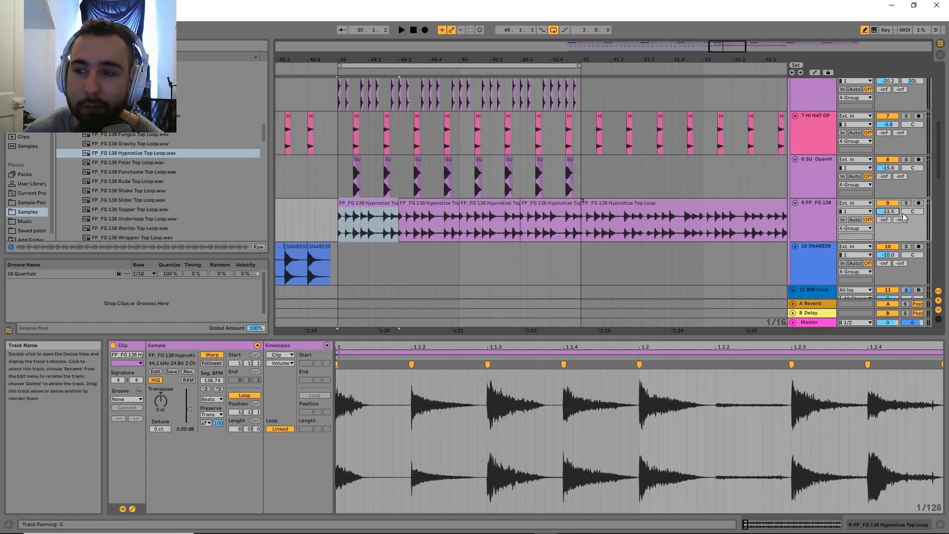
- Compare the playback of the looped section with the Hypnotize track muted and with it active
left_click(887, 203)
left_click(882, 205)
key("space")
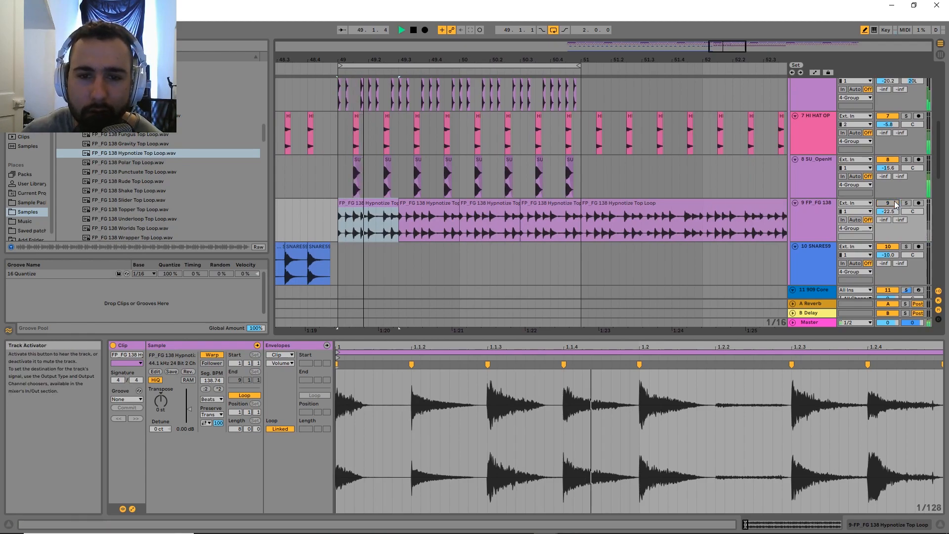
key("space")
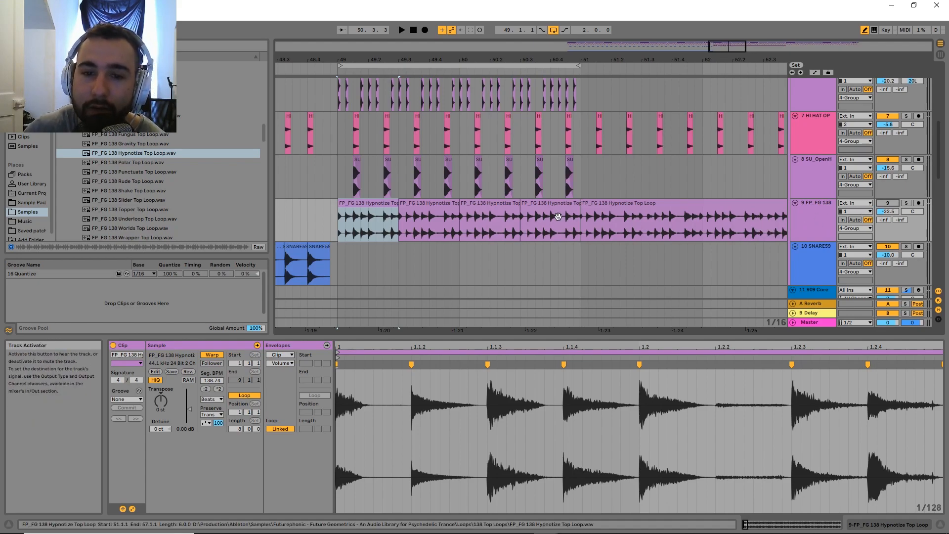
left_click(888, 204)
key("space")
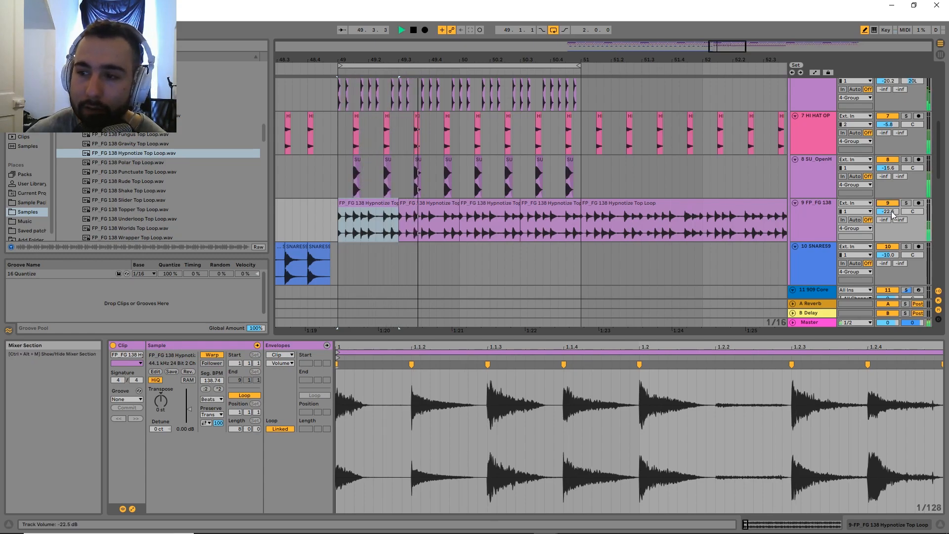
- Set the Hypnotize top loop track's volume to -21.3 dB during playback and stop
left_click_drag(892, 213, 893, 213)
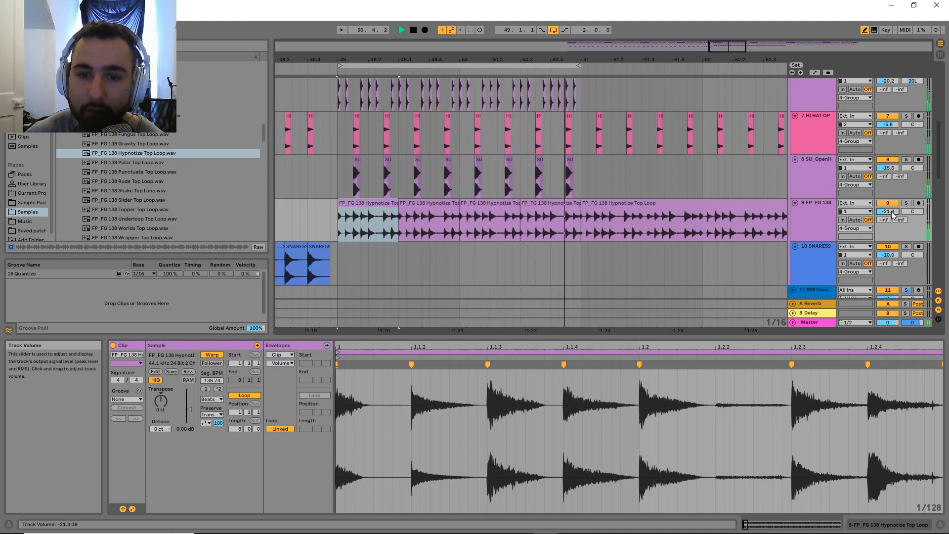
left_click_drag(459, 233, 490, 219)
key("space")
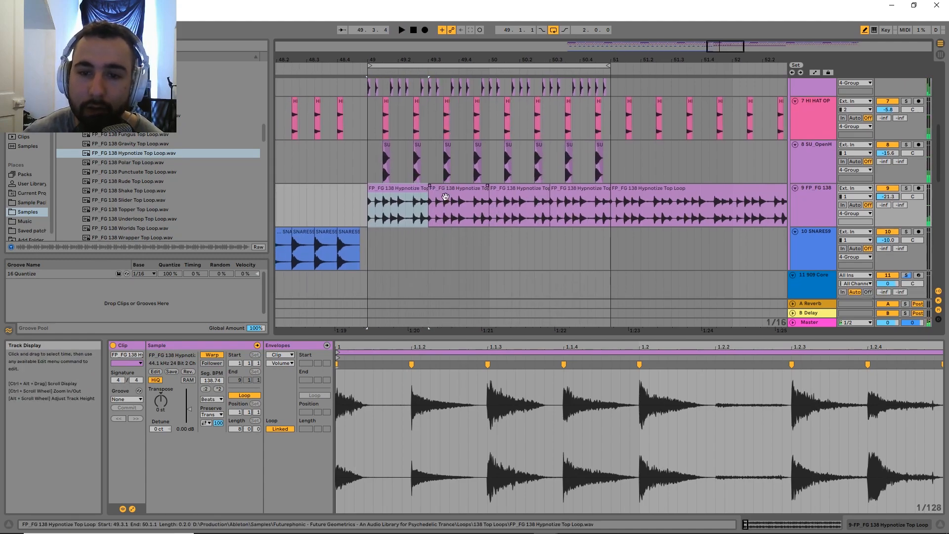
- Copy the snare pattern that leads up to bar 49 and paste it on the snare track at 49.1.1
left_click_drag(640, 157, 650, 180)
left_click_drag(421, 261, 557, 205)
scroll(642, 211, "down", 3)
left_click_drag(642, 211, 590, 215)
scroll(508, 213, "down", 6)
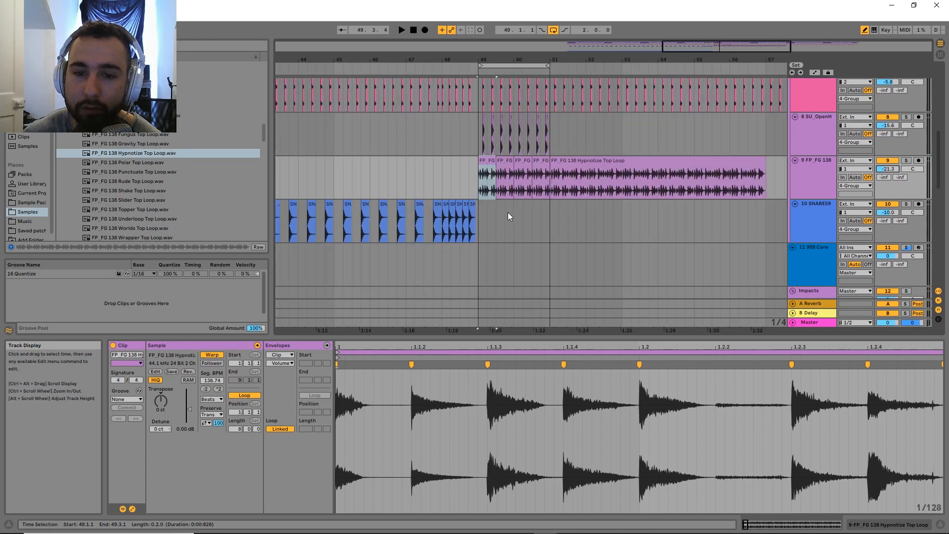
left_click_drag(496, 226, 428, 213)
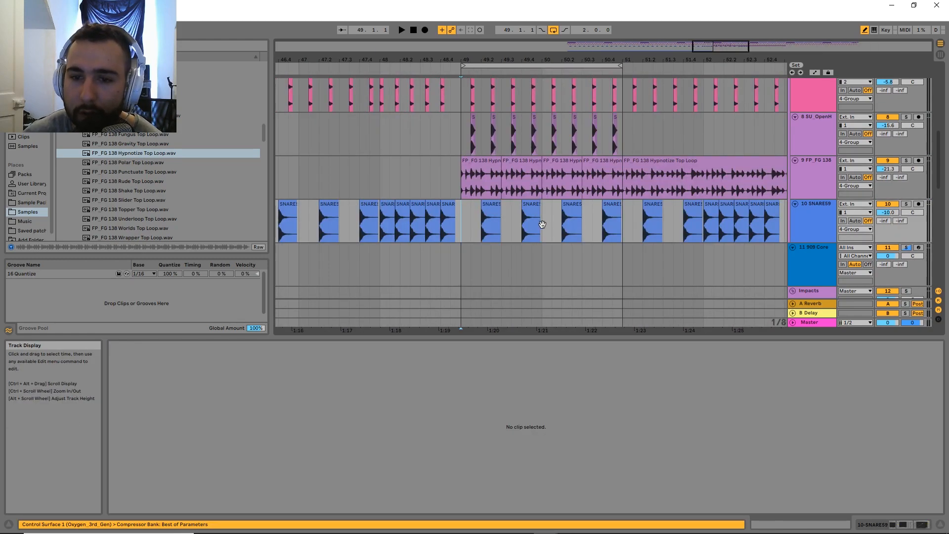
left_click_drag(542, 227, 453, 240)
left_click_drag(416, 210, 441, 252)
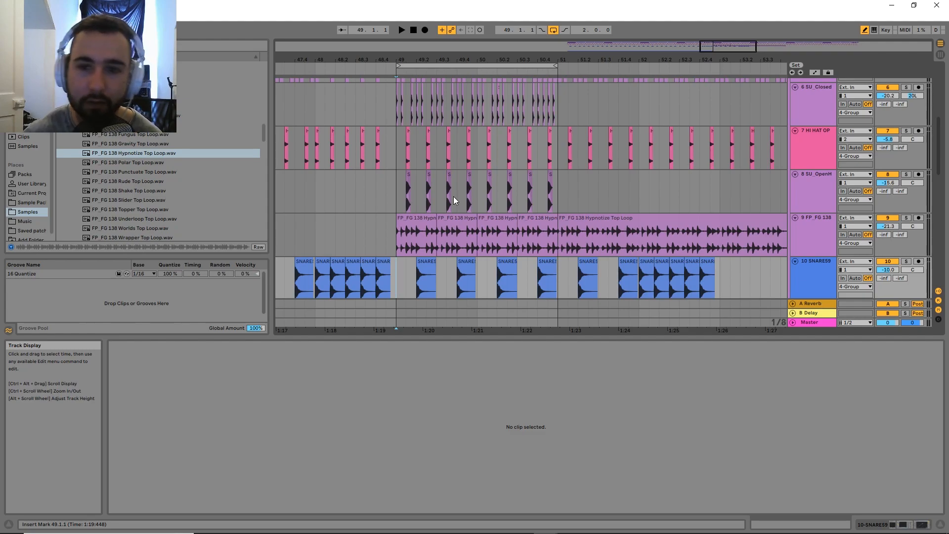
- Insert a new empty audio track below the layered SU_Closed hat track 6
scroll(477, 189, "up", 1)
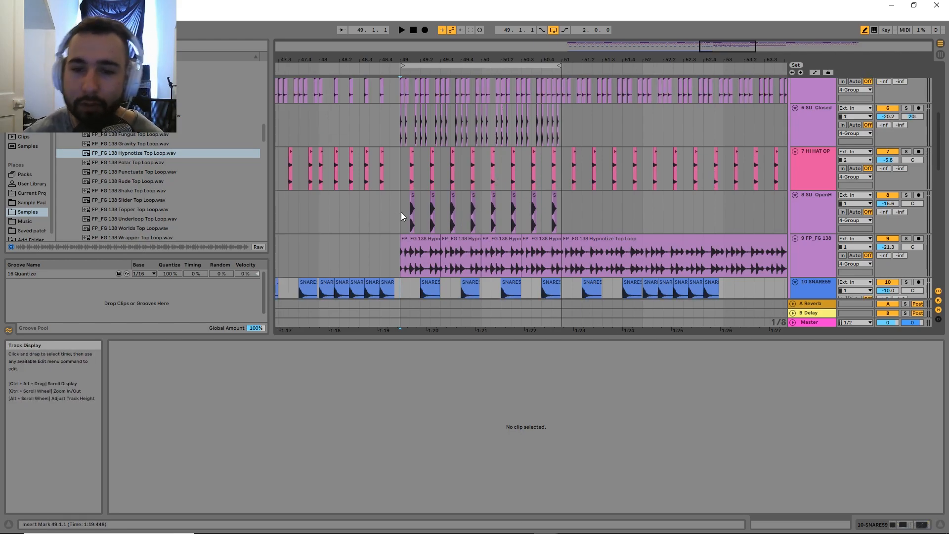
scroll(583, 197, "down", 1)
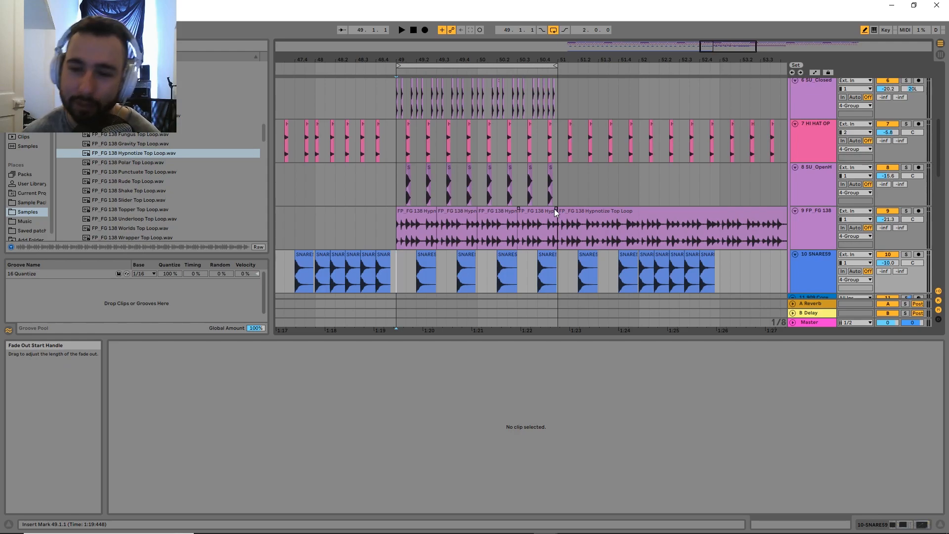
left_click_drag(438, 92, 334, 177)
scroll(415, 196, "up", 5)
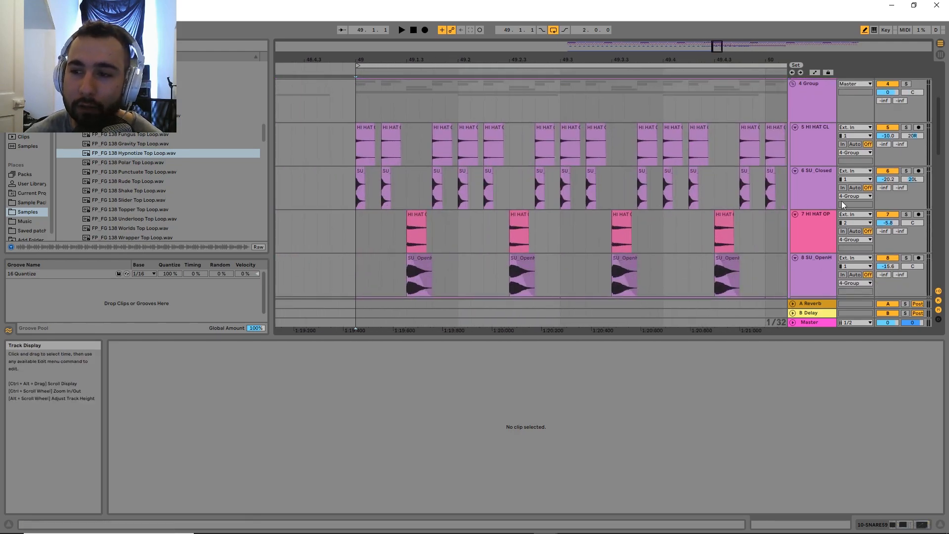
left_click(808, 183)
key("ctrl+t")
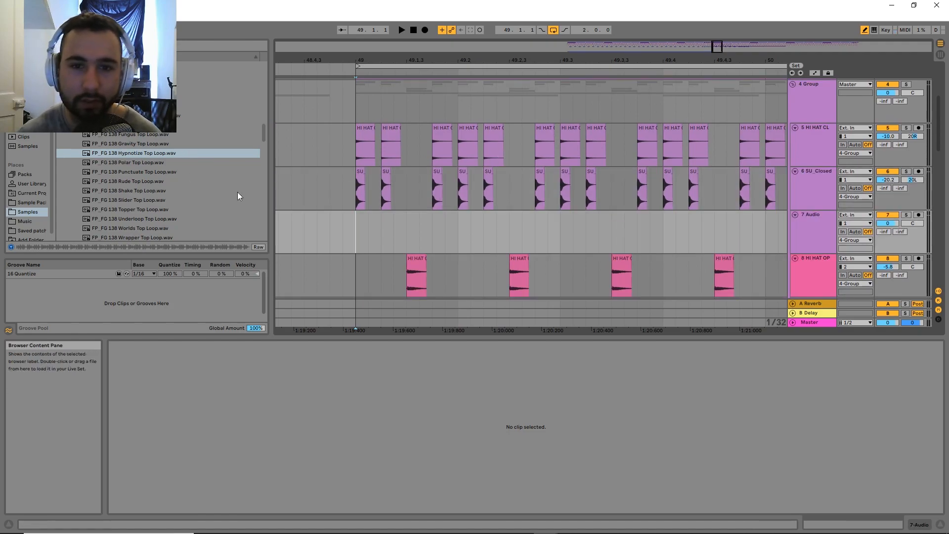
- Find SU_ClosedHat11.wav among the closed hat samples and place it on track 7 at 49.1.1
left_click_drag(407, 170, 414, 204)
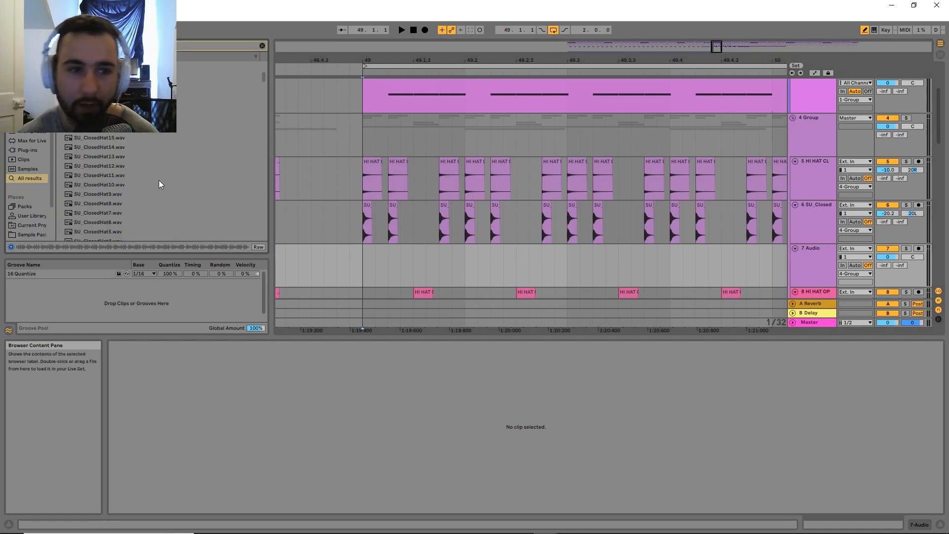
left_click(158, 179)
key("Down")
left_click(89, 177)
left_click_drag(89, 176, 437, 266)
- Repeat the SU_ClosedHat11 clip on every beat of track 7 up to 51.1.1
scroll(380, 256, "down", 2)
key("ctrl+d")
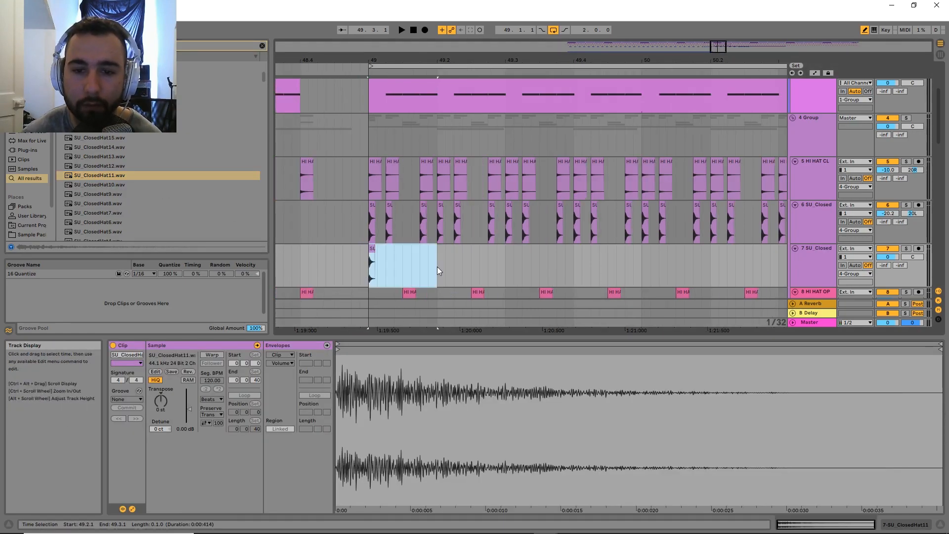
left_click(368, 273, "shift")
key("ctrl+d")
key("ctrl+d")
key("ctrl+d")
scroll(369, 274, "down", 3)
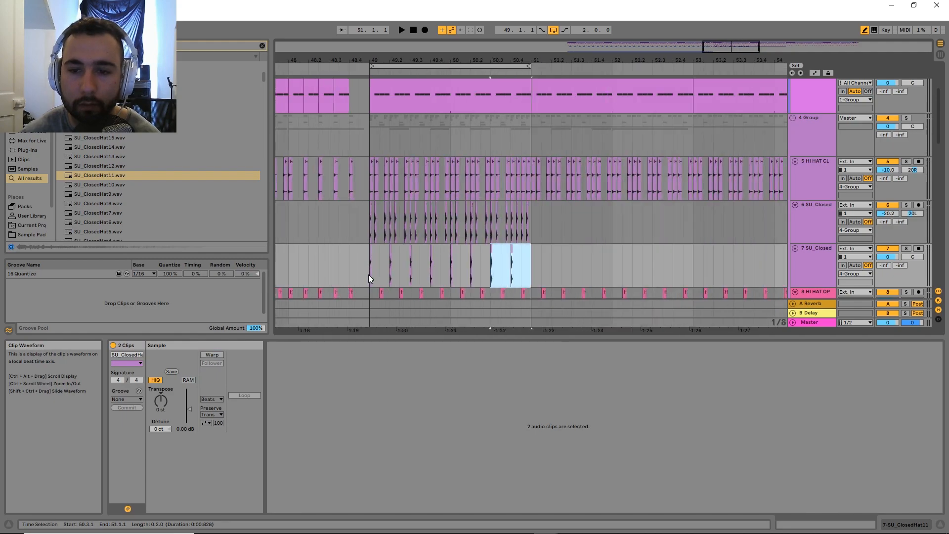
- Mute the other hi-hat tracks, the top loop and the snare, and play the SU_ClosedHat11 track over the kick and bass
left_click(370, 274)
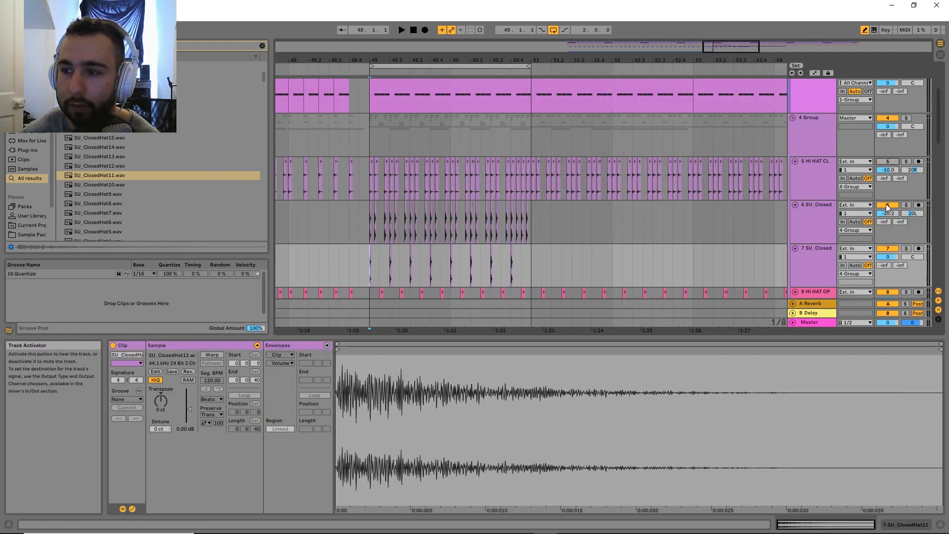
scroll(734, 135, "down", 3)
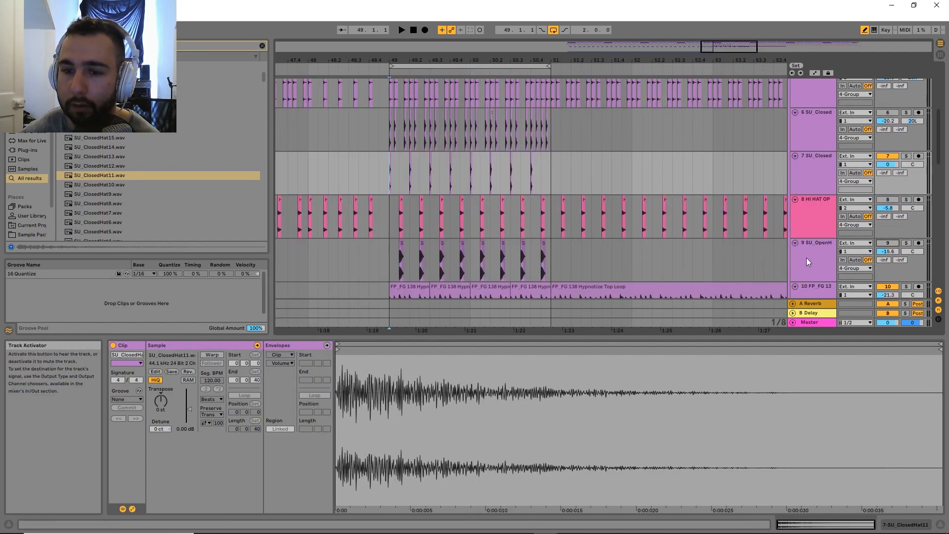
scroll(819, 260, "down", 2)
key("space")
left_click_drag(487, 115, 523, 218)
left_click(884, 278)
key("space")
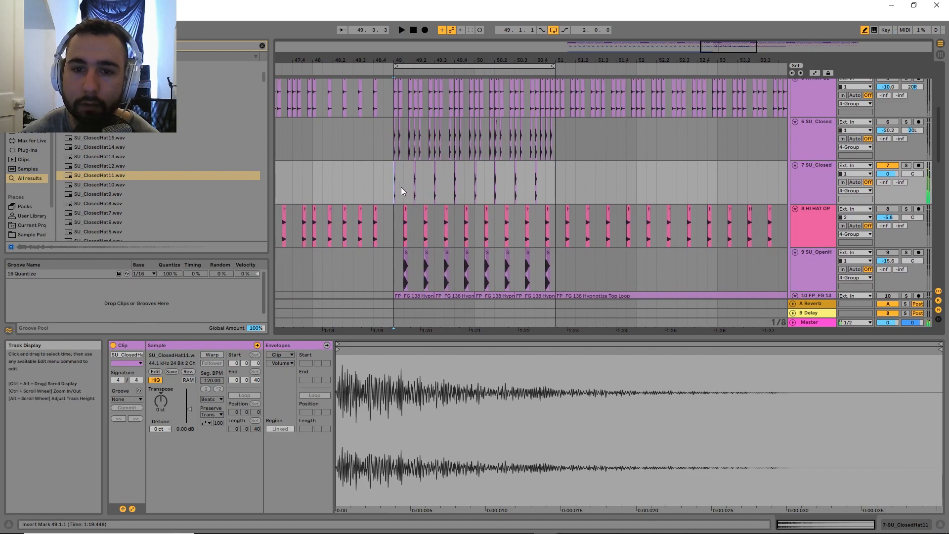
left_click_drag(552, 188, 392, 187)
key("space")
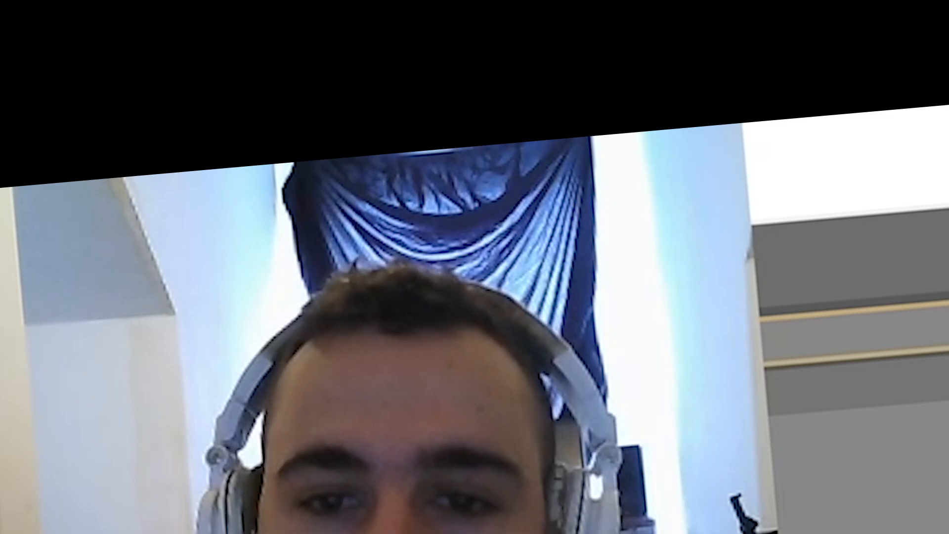
scroll(394, 171, "up", 5)
key("space")
- Insert a new empty audio track below the SU_ClosedHat11 track
left_click_drag(467, 188, 464, 208)
left_click_drag(699, 188, 695, 179)
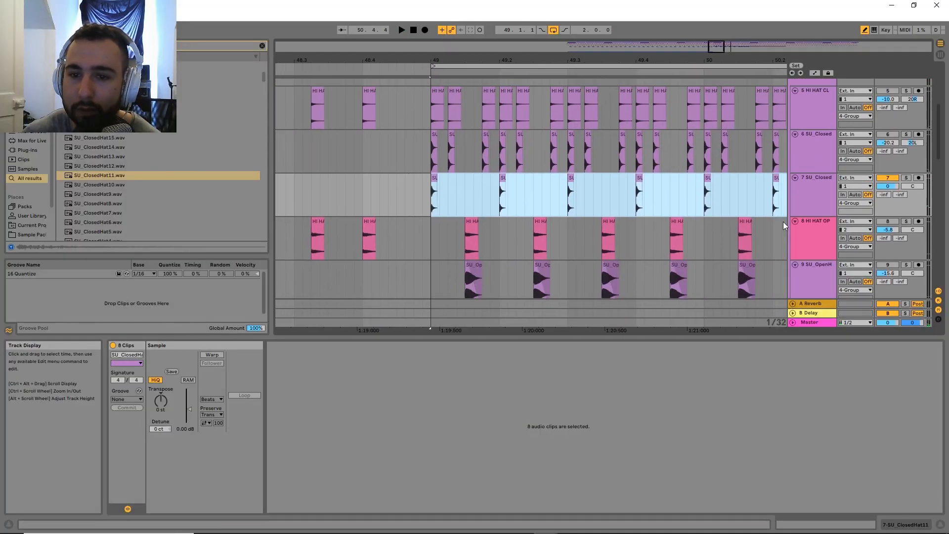
left_click_drag(784, 239, 780, 223)
left_click(802, 192)
key("ctrl+t")
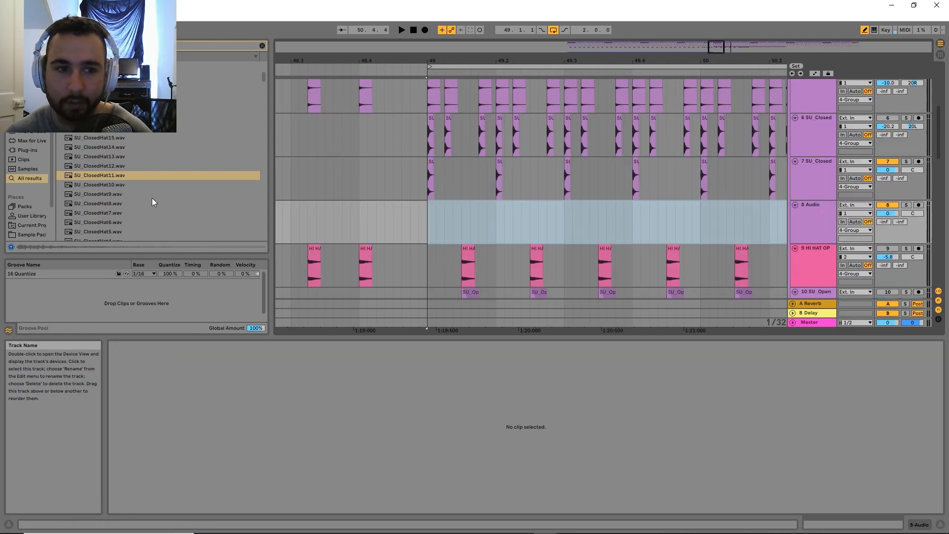
- Place SU_ClosedHat10.wav on track 8 at the offbeat 49.1.3 and repeat it on every offbeat up to 51.1.1
left_click(115, 186)
left_click_drag(109, 186, 464, 222)
key("ctrl+d")
left_click(428, 218, "shift")
key("ctrl+d")
key("ctrl+d")
scroll(429, 219, "down", 3)
key("ctrl+d")
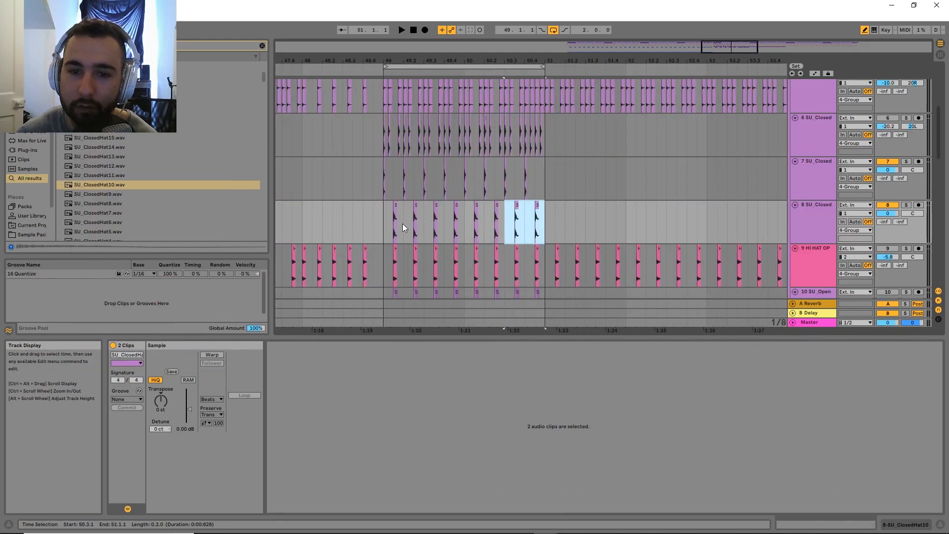
- Play from 49.1.1 and compare the groove with the SU_ClosedHat10 track muted and active
left_click(381, 215)
key("space")
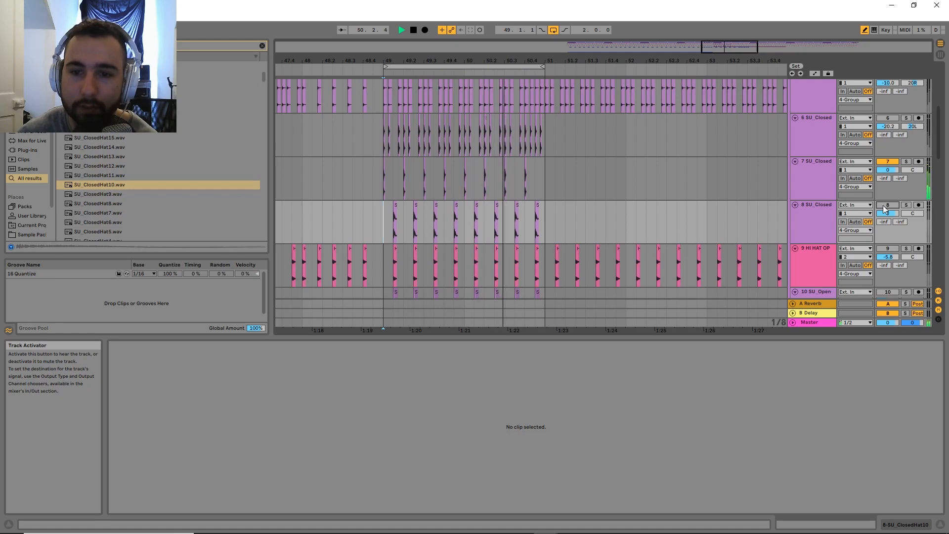
left_click(884, 208)
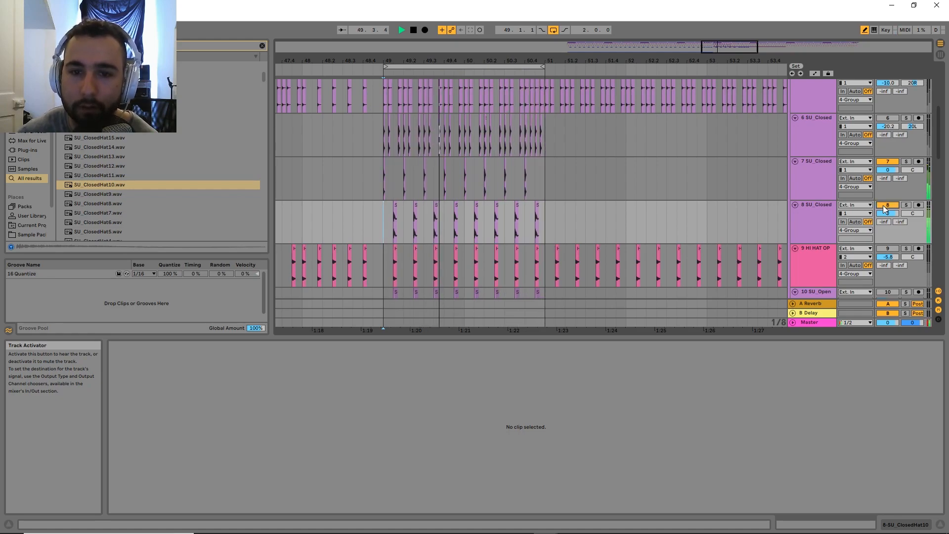
- Unmute closed hat tracks 5 and 6 during playback
left_click_drag(602, 199, 616, 233)
left_click_drag(631, 174, 639, 219)
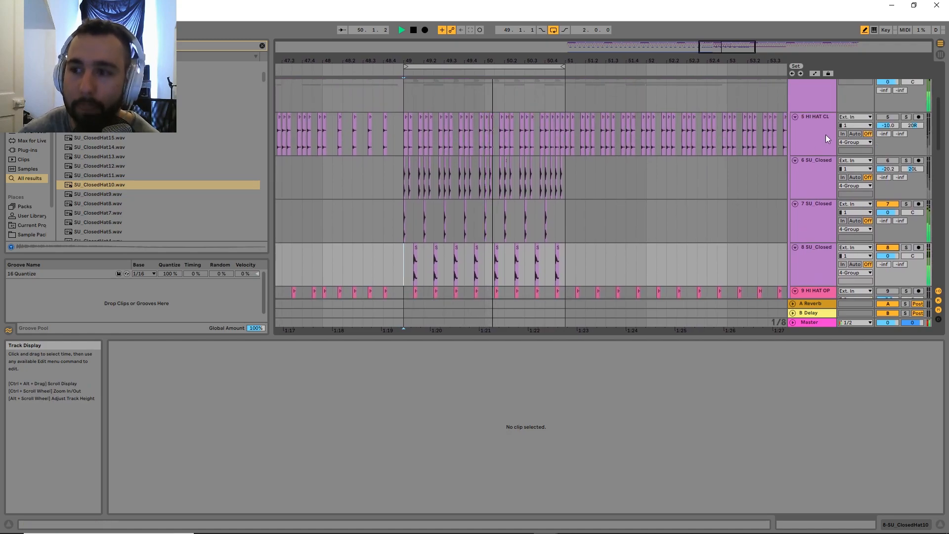
left_click(887, 117)
left_click(887, 160)
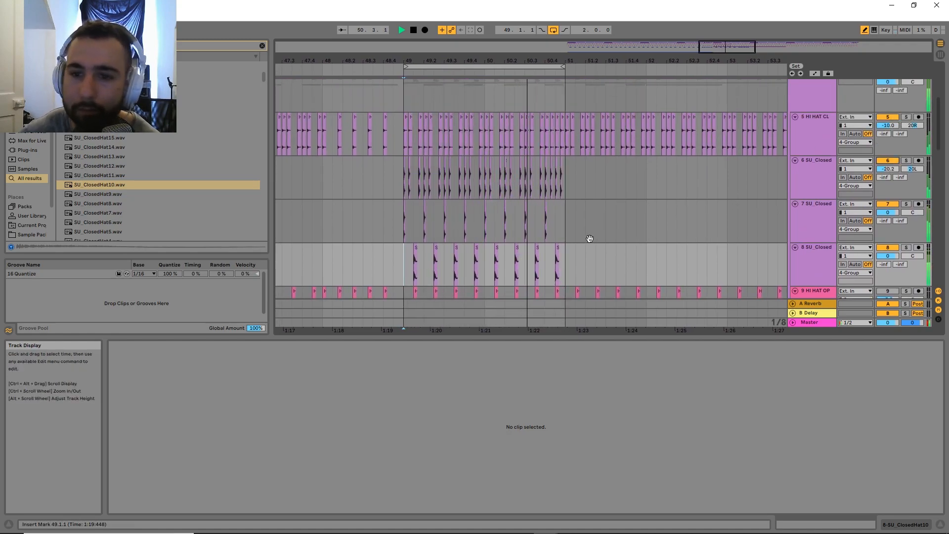
- Unmute the SU_OpenHat track 10 and the Hypnotize top loop track 11 during playback
left_click_drag(593, 238, 579, 135)
left_click_drag(574, 220, 569, 185)
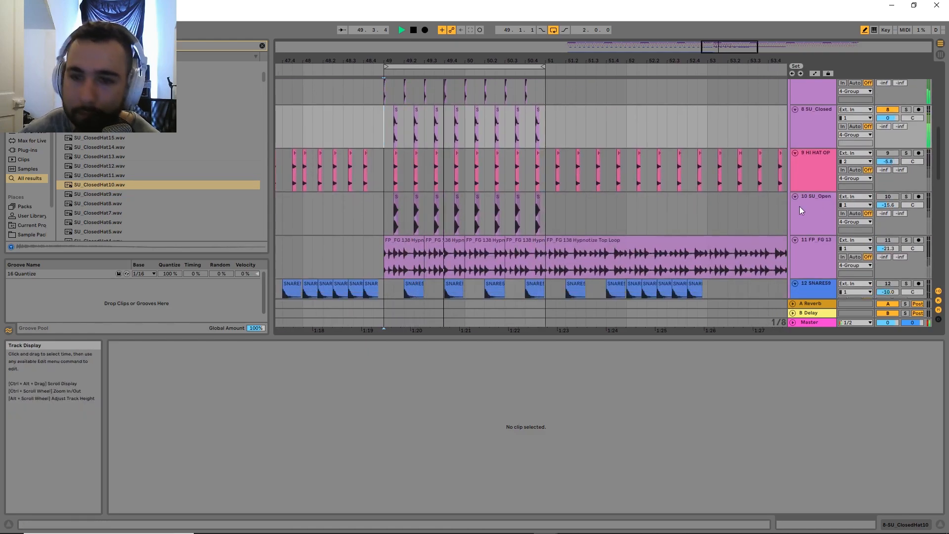
left_click(887, 197)
left_click_drag(657, 217, 679, 185)
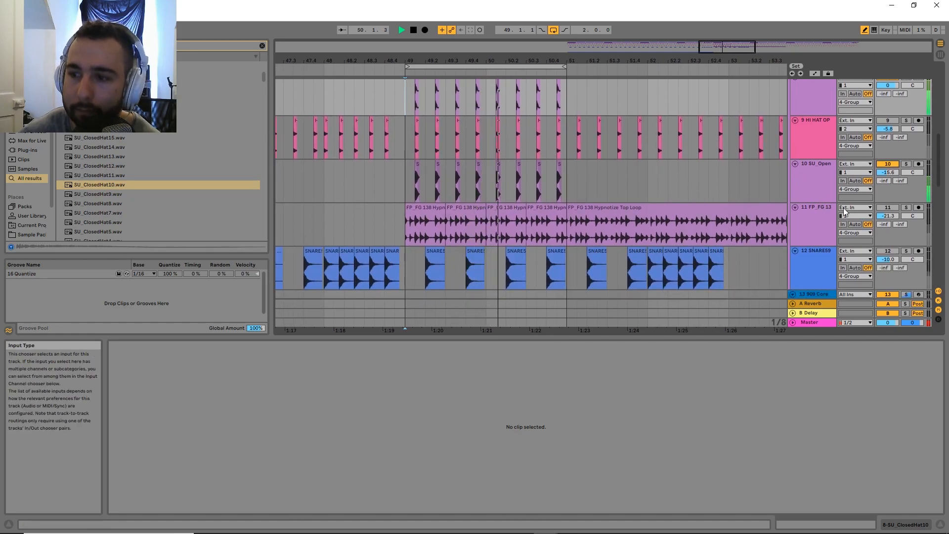
left_click(888, 208)
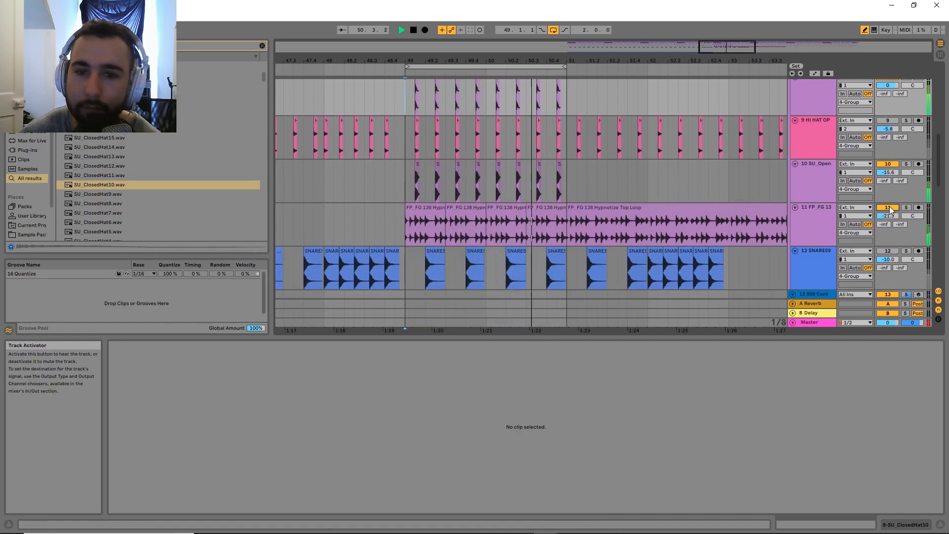
left_click_drag(645, 199, 655, 122, "ctrl+alt")
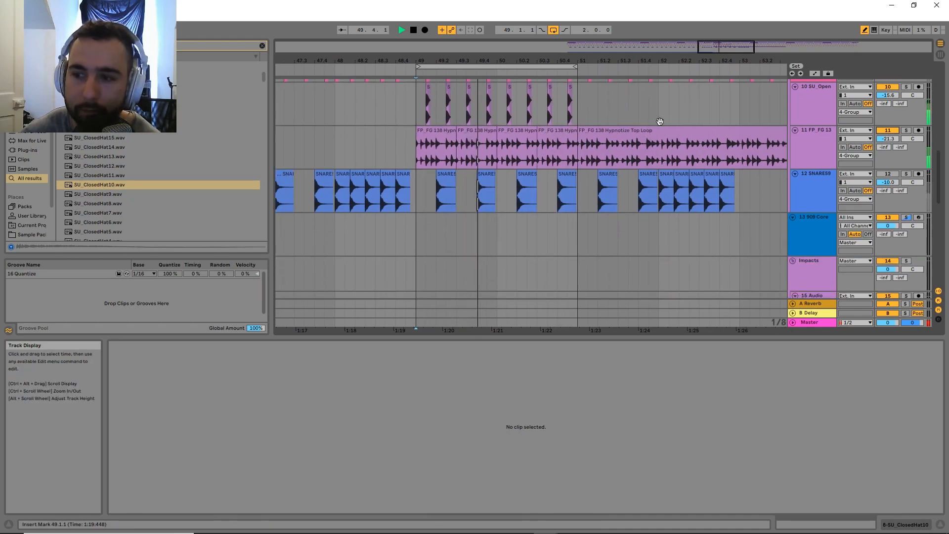
- Replay the loop from 49.1.1 to hear all the hat layers together
key("space")
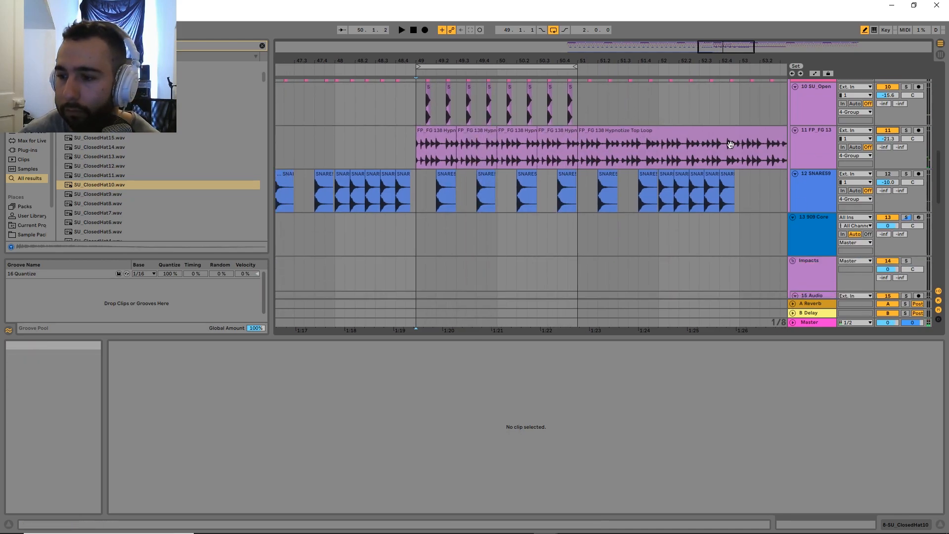
scroll(799, 202, "up", 5)
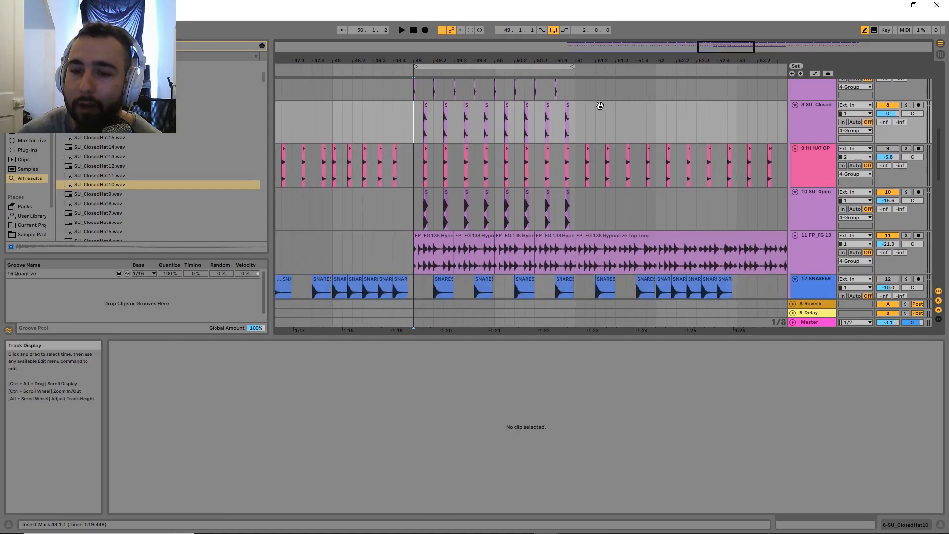
scroll(884, 237, "down", 2)
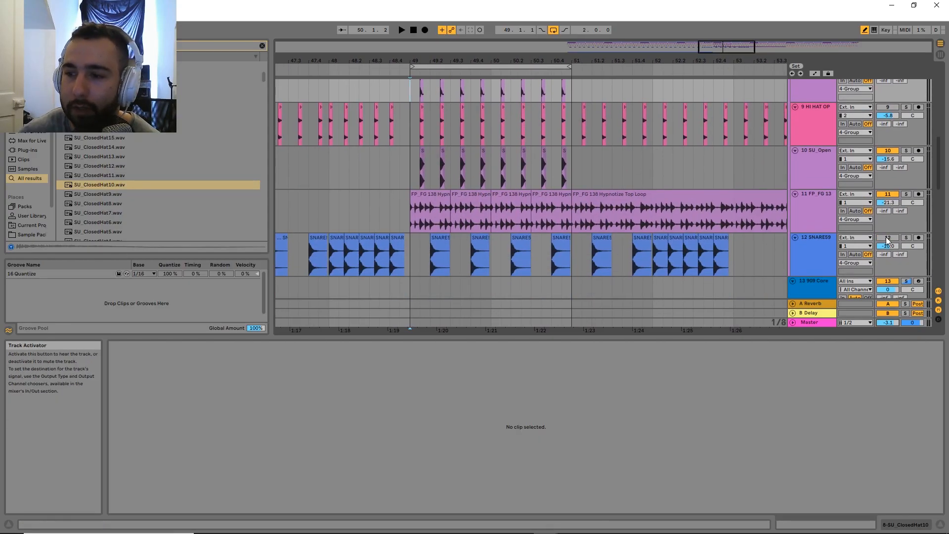
scroll(627, 150, "up", 3)
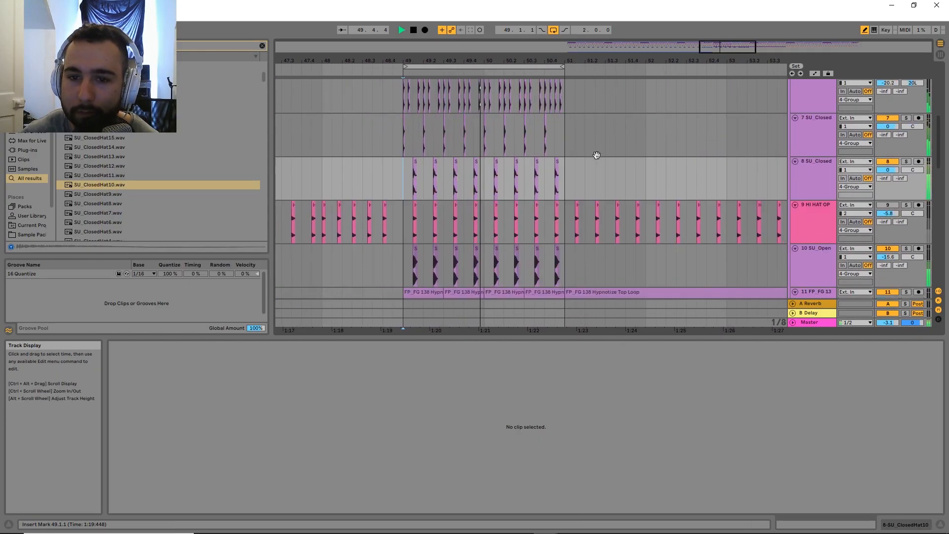
key("space")
- Delete the two alternating SU_ClosedHat tracks 7 and 8
left_click(812, 174)
left_click(810, 138, "shift")
right_click(811, 137)
left_click(622, 174)
key("Delete")
- Show the snare track's device chain, solo the track and play it from 49.1.1
left_click_drag(569, 209, 581, 45)
left_click_drag(533, 158, 551, 256)
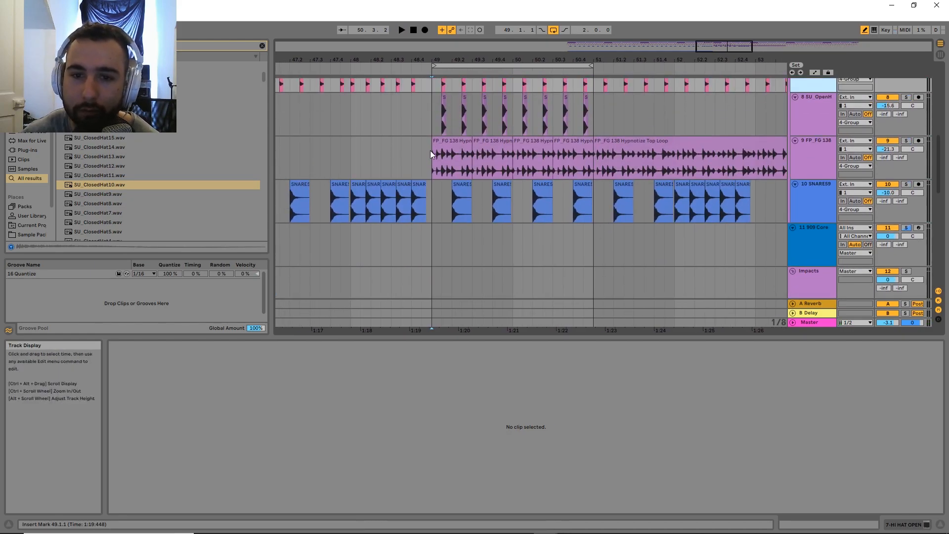
left_click(440, 141)
left_click(817, 196)
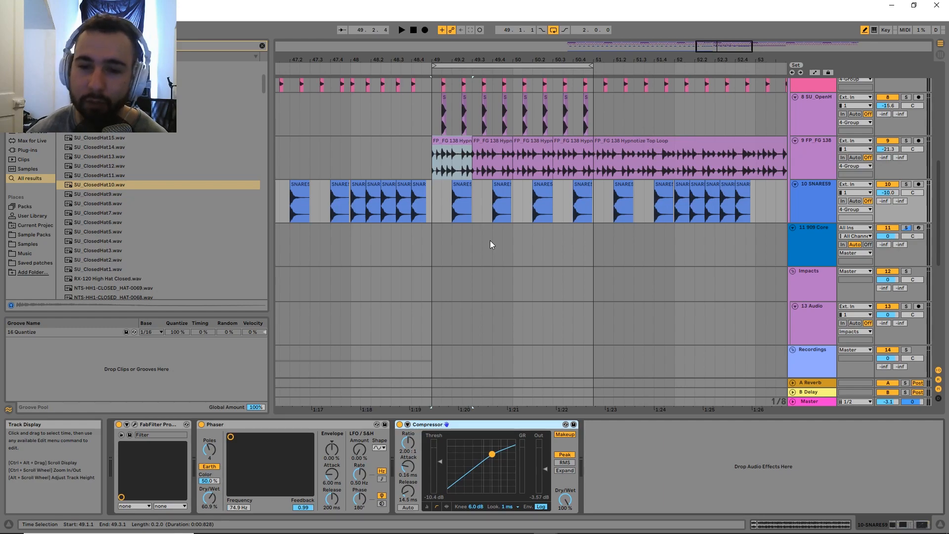
left_click(433, 208)
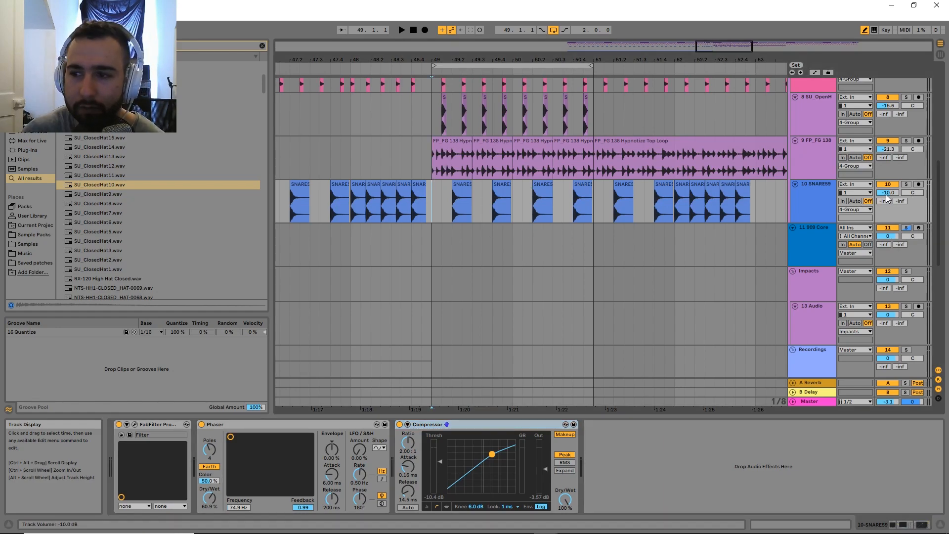
left_click(906, 184)
key("space")
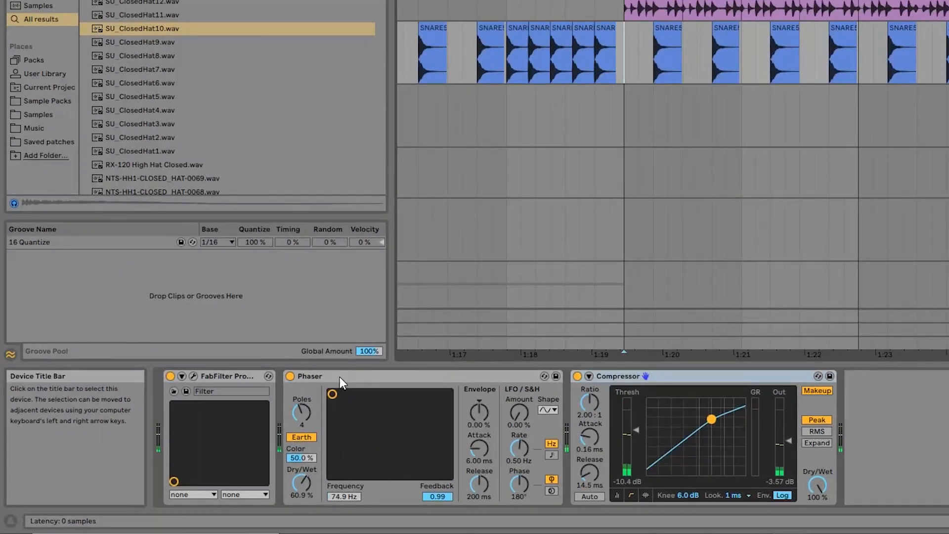
- Examine the snare track's EQ curve in FabFilter Pro-Q 2
left_click(193, 376)
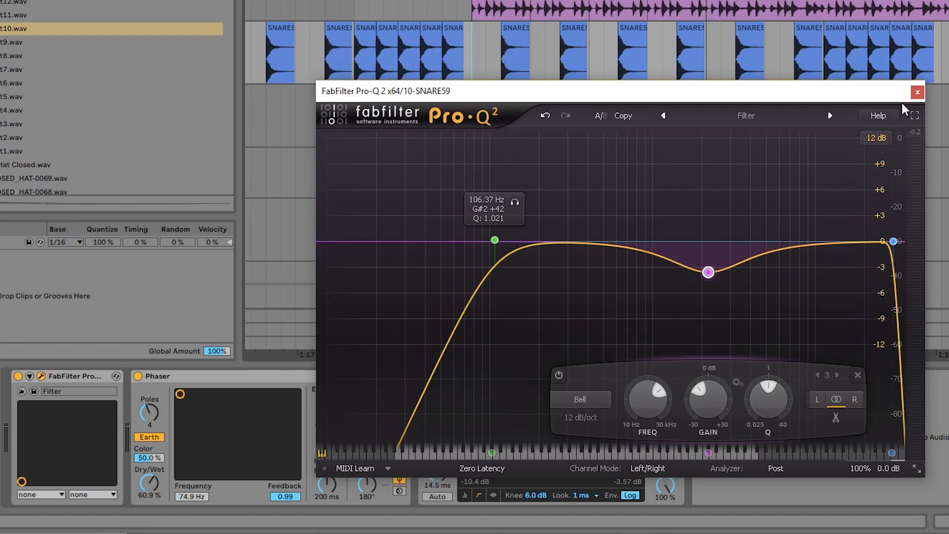
left_click(917, 92)
scroll(759, 135, "up", 3)
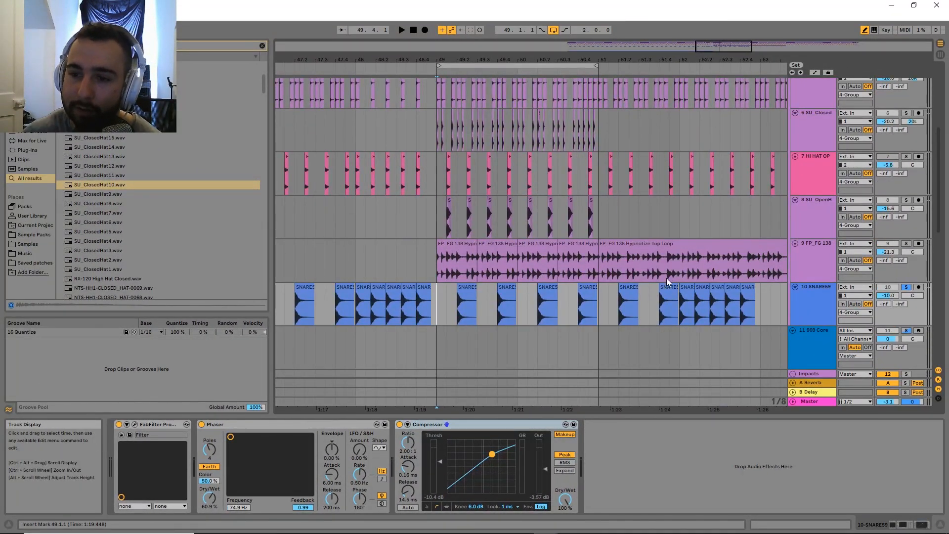
scroll(667, 282, "down", 1)
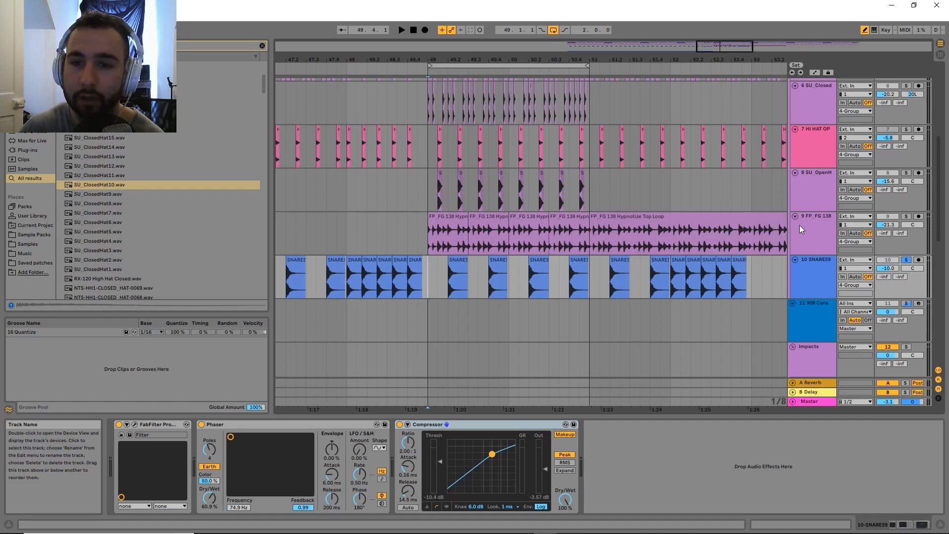
scroll(496, 253, "down", 1)
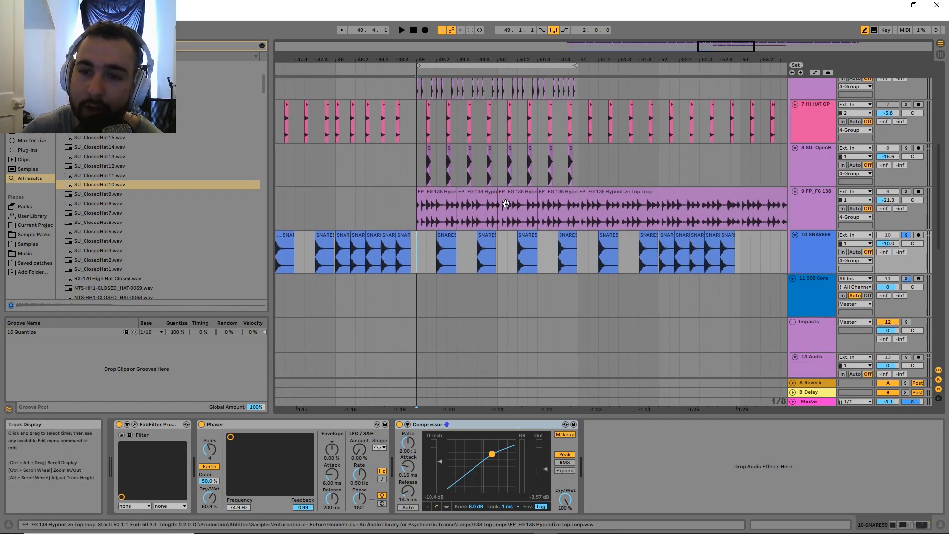
- Play the soloed snare from 49.1.1 and compare it with the Phaser on and off
left_click(483, 269)
key("space")
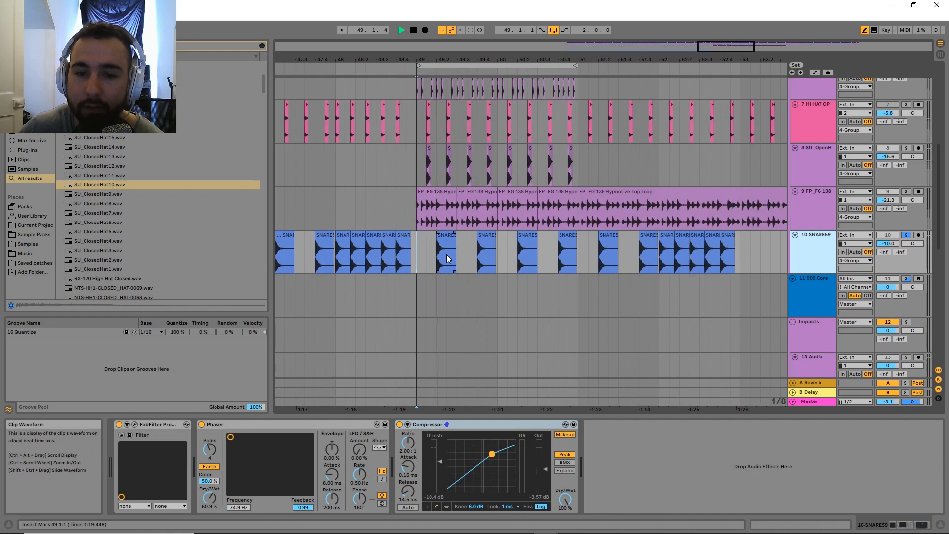
left_click(202, 423)
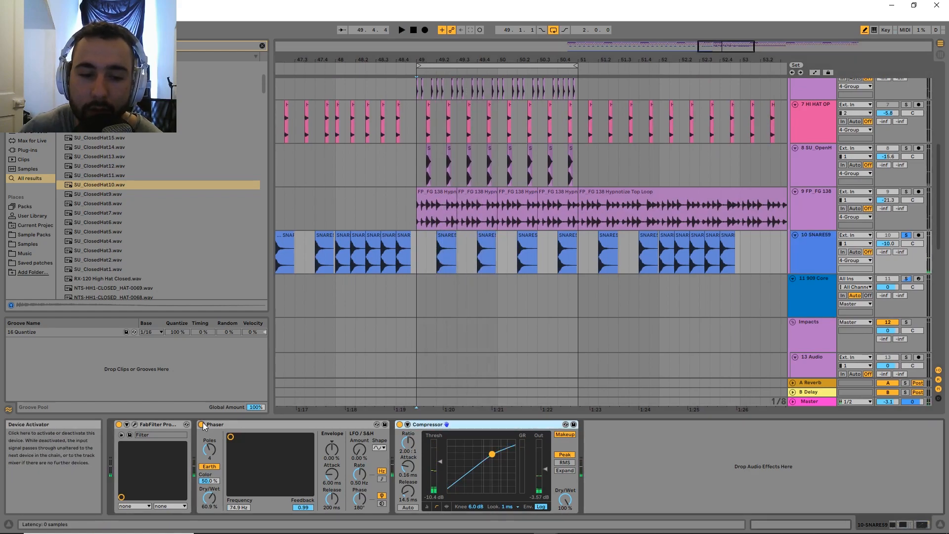
left_click(202, 424)
key("space")
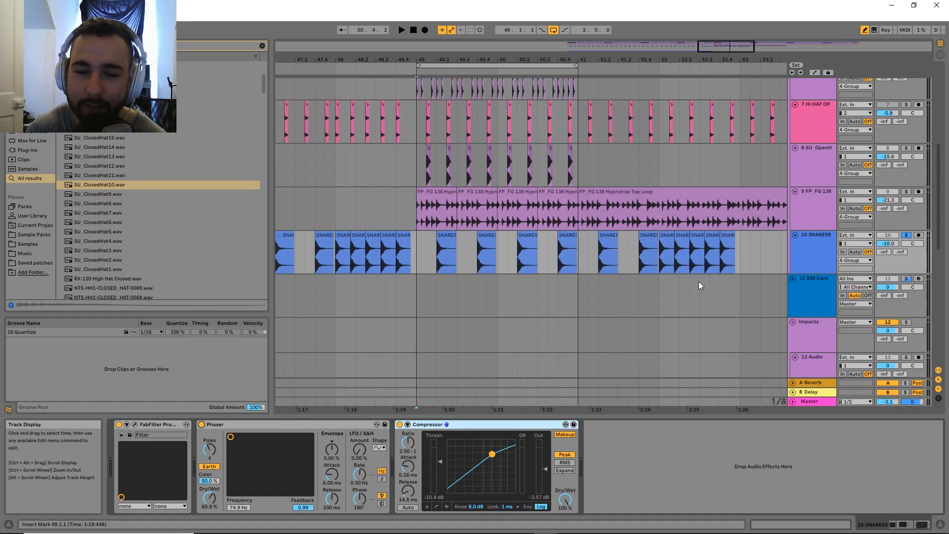
- Unsolo the snare track and compare the full groove with the snare's Phaser on and off
left_click(906, 236)
key("space")
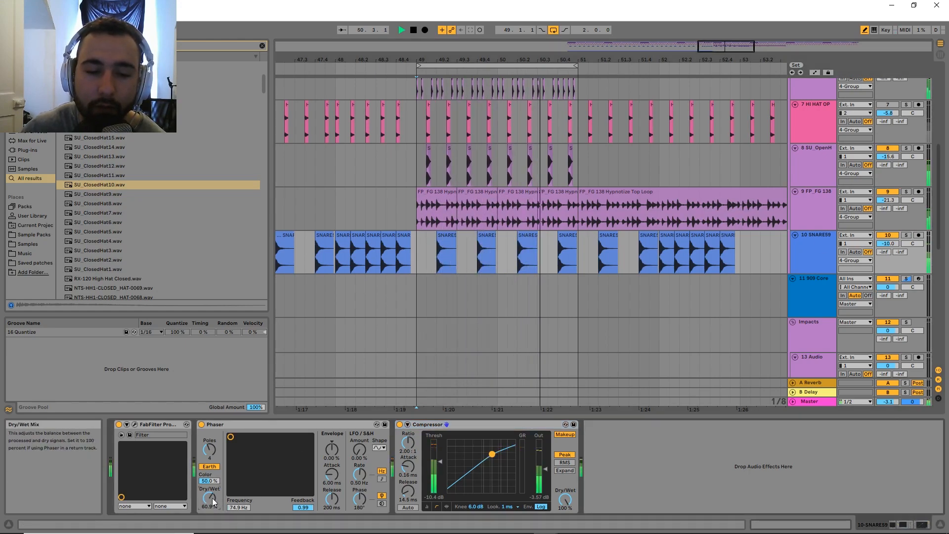
left_click(202, 424)
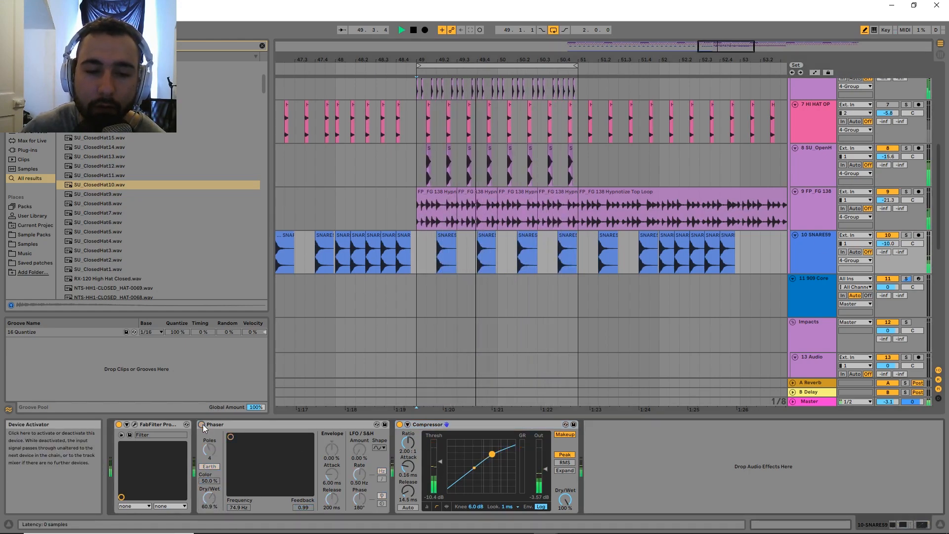
key("space")
key("space")
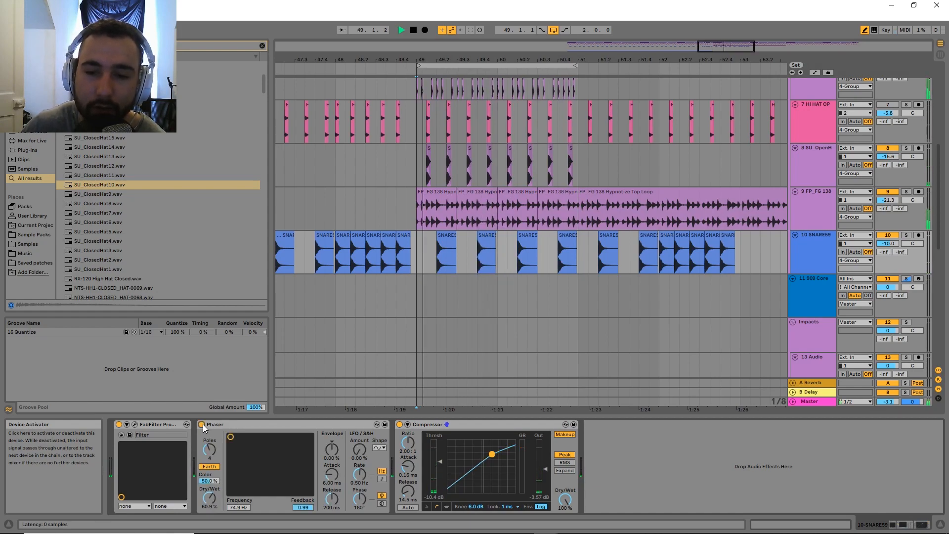
left_click(203, 424)
key("space")
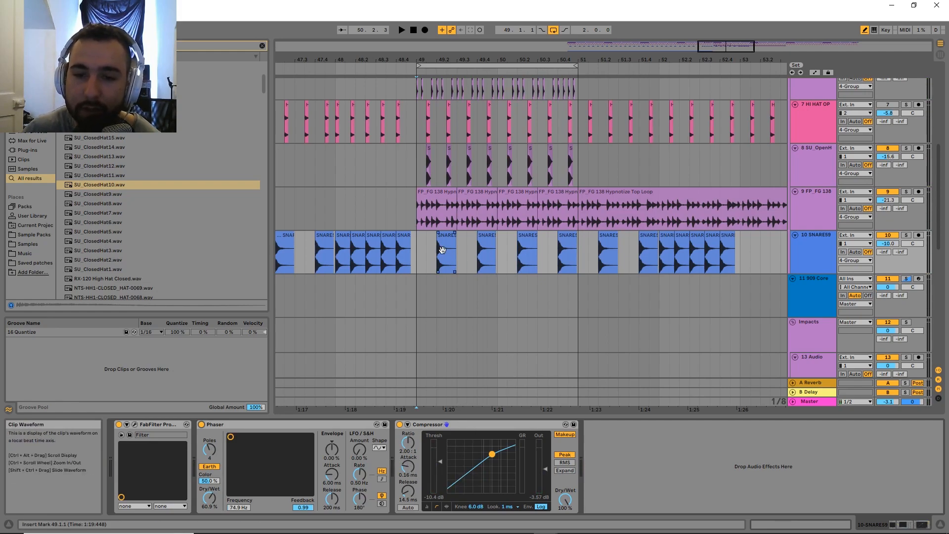
- Search the sample browser for claps and audition several TT_Clap samples
left_click(446, 250)
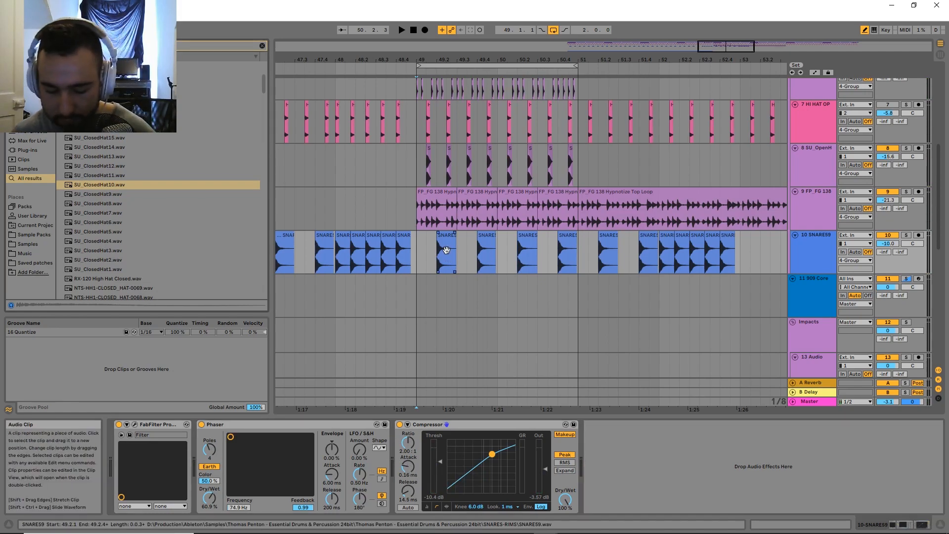
scroll(194, 201, "up", 10)
left_click(194, 196)
left_click(180, 226)
scroll(155, 269, "down", 5)
left_click(129, 190)
left_click(123, 177)
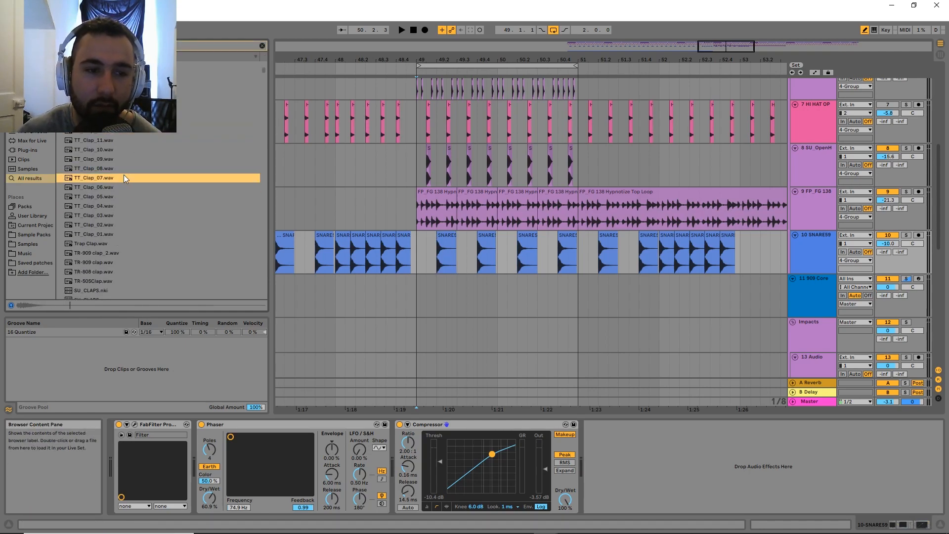
left_click(118, 167)
left_click(105, 216)
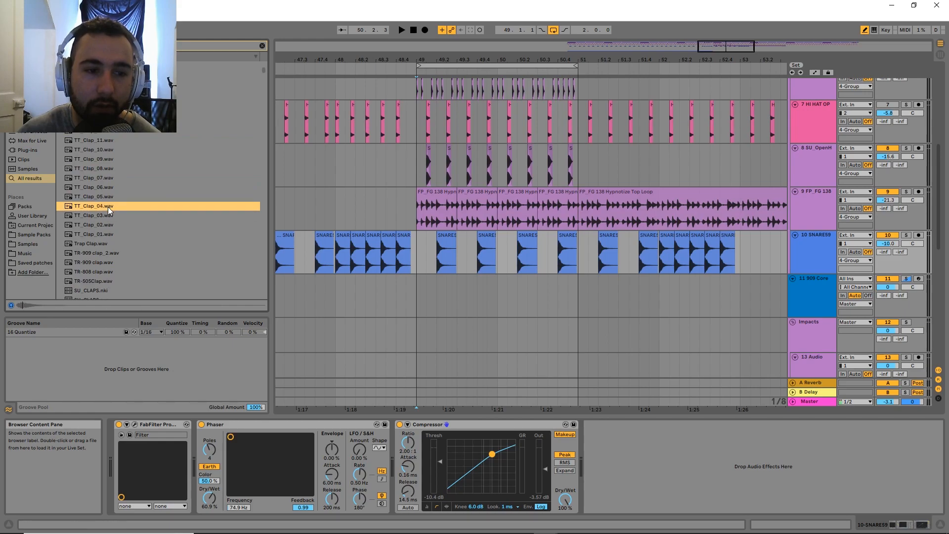
left_click_drag(96, 216, 439, 292)
scroll(402, 315, "up", 5)
left_click_drag(570, 309, 432, 280)
key("ctrl+z")
right_click(815, 232)
key("Escape")
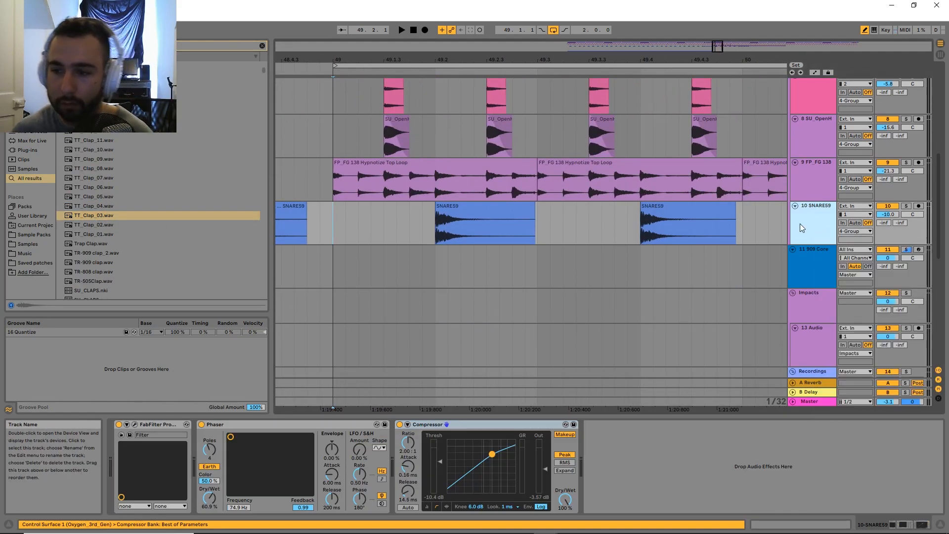
- Insert an audio track below the snare and place TT_Clap_03.wav at 49.2.1, trimmed to one beat
key("ctrl+t")
left_click_drag(96, 215, 650, 264)
key("Delete")
scroll(453, 242, "down", 4)
left_click(427, 246)
left_click_drag(419, 242, 451, 265)
- Repeat the TT_Clap_03 clip under every snare hit up to 51.1.1
key("space")
key("space")
key("ctrl+d")
left_click(387, 268, "shift")
key("ctrl+d")
left_click(387, 268)
- Balance the layers during playback, setting the clap track to -8.1 dB and the snare track to -12.6 dB
left_click_drag(888, 253, 888, 264)
key("space")
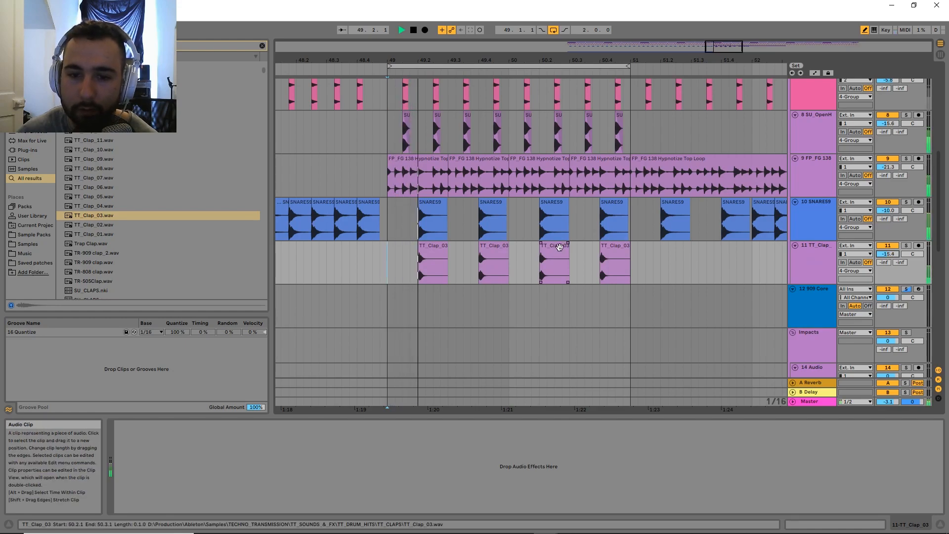
left_click_drag(887, 254, 887, 242)
left_click_drag(888, 210, 887, 215)
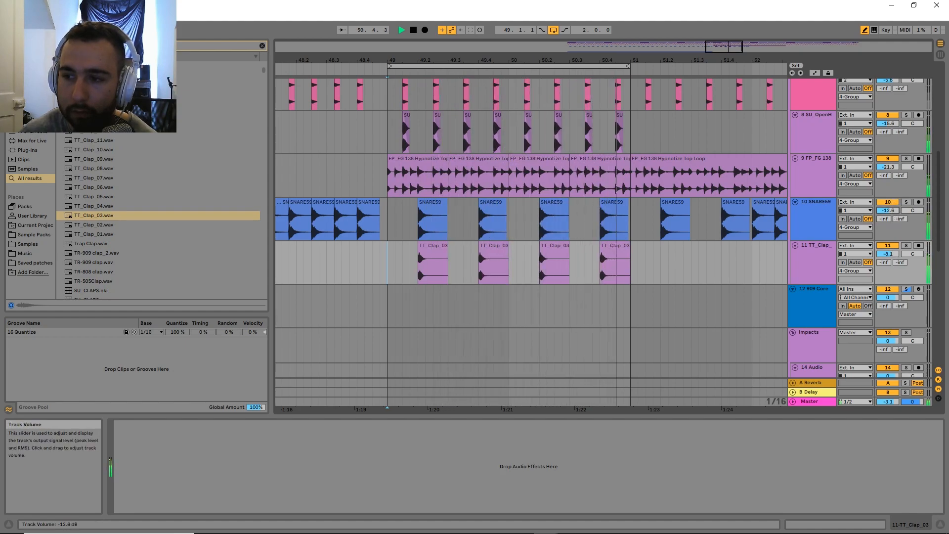
- Add a fade-out across the full length of the snare clip at 49.2.1
scroll(416, 211, "up", 3)
left_click(467, 203)
key("space")
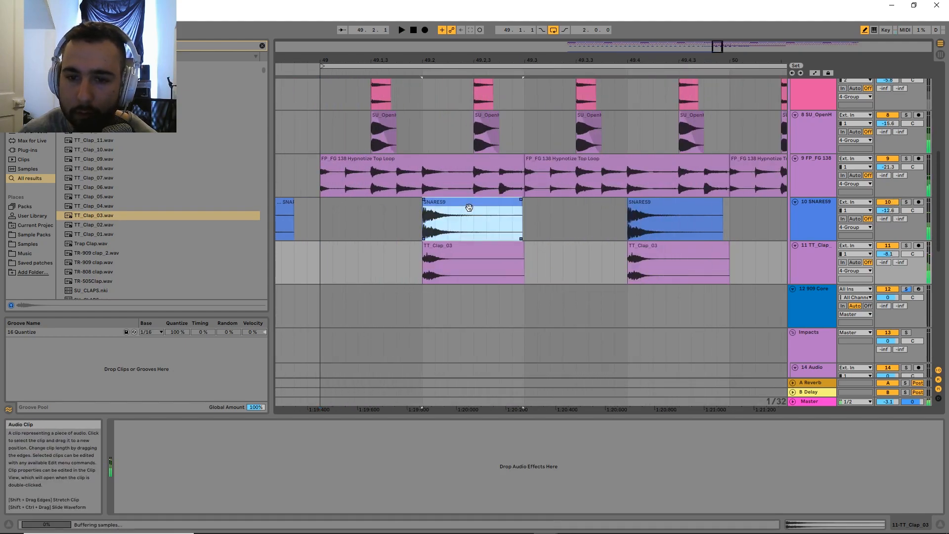
left_click_drag(521, 201, 366, 200)
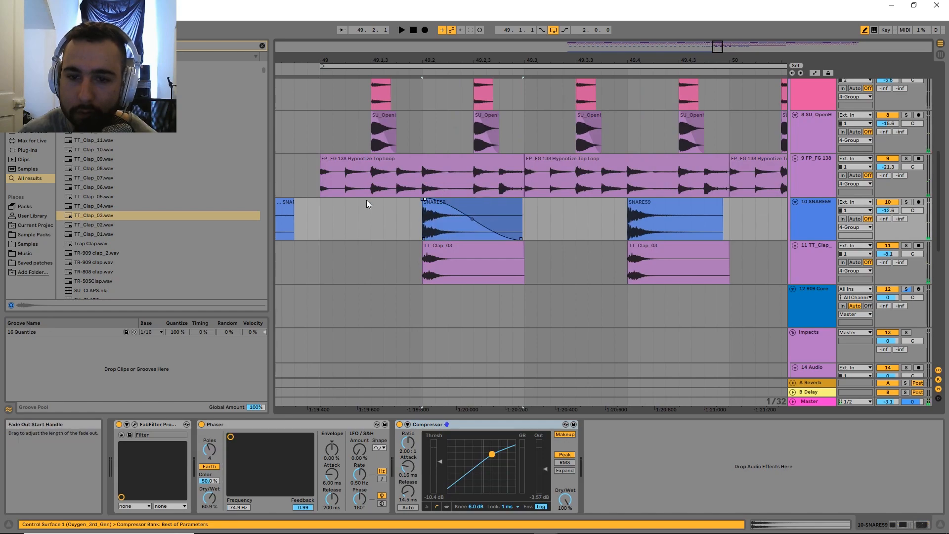
- Split the faded snare clip at 49.2.3 and delete its second half
left_click(473, 229)
key("ctrl+e")
key("Delete")
left_click(455, 205)
- Replace the remaining snare hits up to 51.1.1 with copies of the shortened clip and play the loop
scroll(616, 222, "down", 5)
left_click_drag(614, 227, 580, 227)
key("Delete")
key("ctrl+d")
left_click(580, 227, "shift")
key("ctrl+d")
left_click(580, 227)
key("space")
left_click_drag(633, 249, 551, 248)
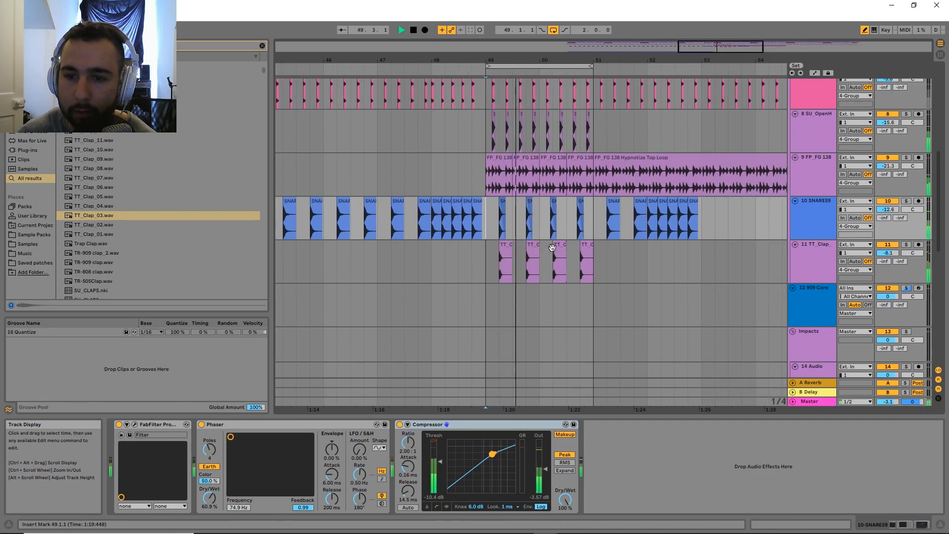
- Undo the shortened snare copies and extend the first snare clip back to a full beat with its fade
scroll(532, 241, "up", 5)
left_click_drag(437, 202, 462, 202)
key("ctrl+z")
key("ctrl+z")
key("ctrl+z")
key("space")
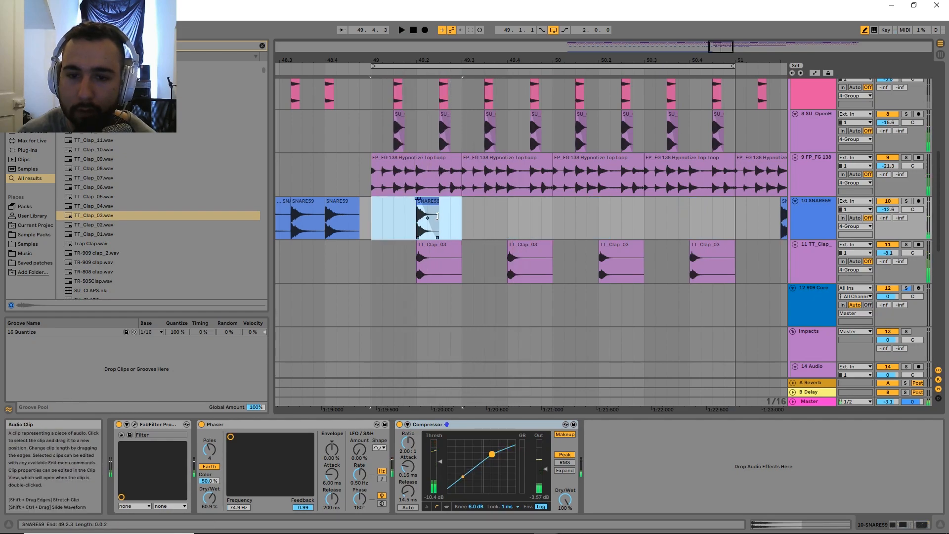
left_click(449, 209)
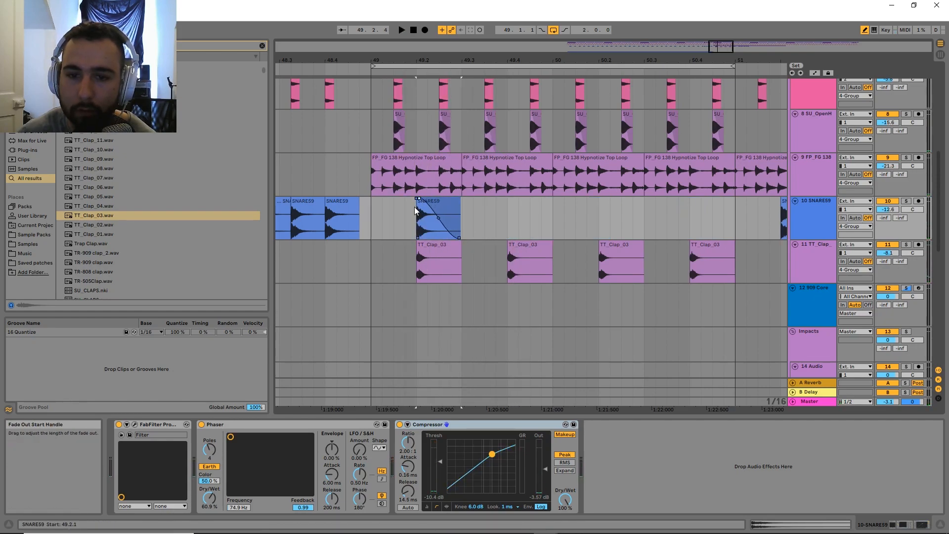
- Repeat the faded snare clip from 49.1.1 on every hit up to 51.1.1 and play the loop
left_click_drag(375, 225, 455, 224)
key("ctrl+d")
left_click(371, 224, "shift")
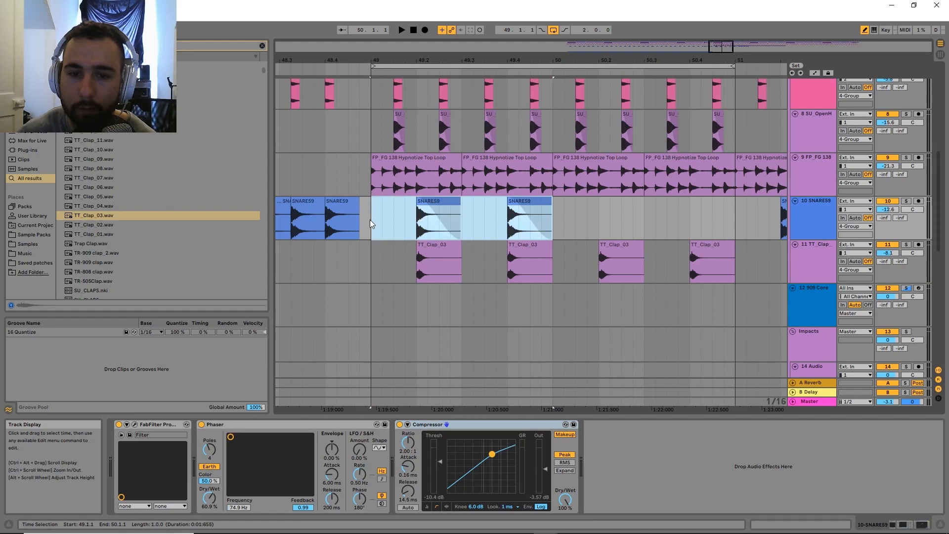
key("ctrl+d")
left_click(372, 224)
key("space")
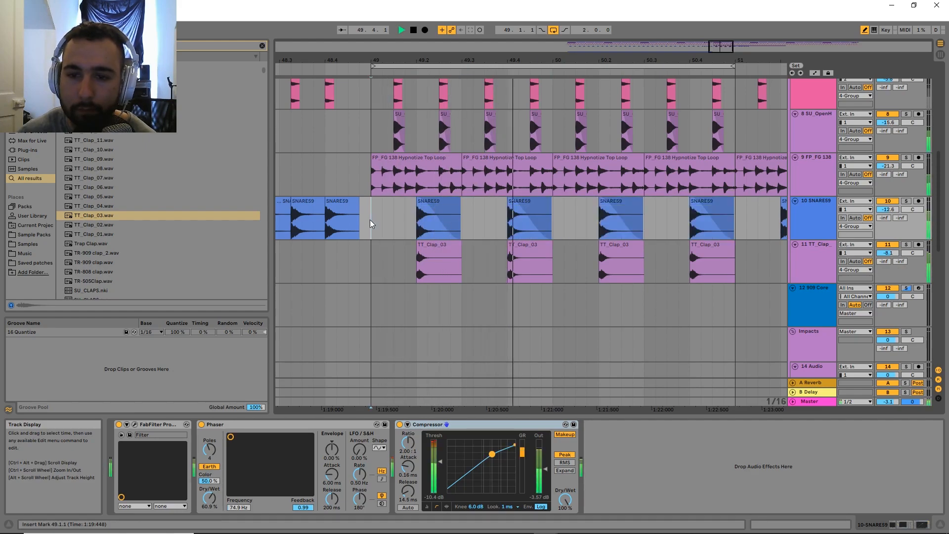
- Stop playback and group the snare and TT_Clap_03 tracks
left_click(803, 253)
key("space")
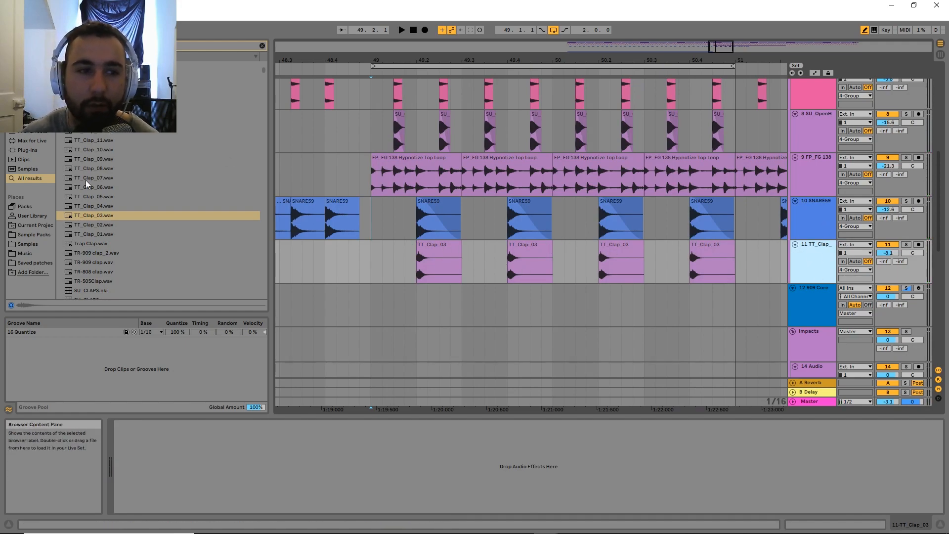
left_click(816, 220)
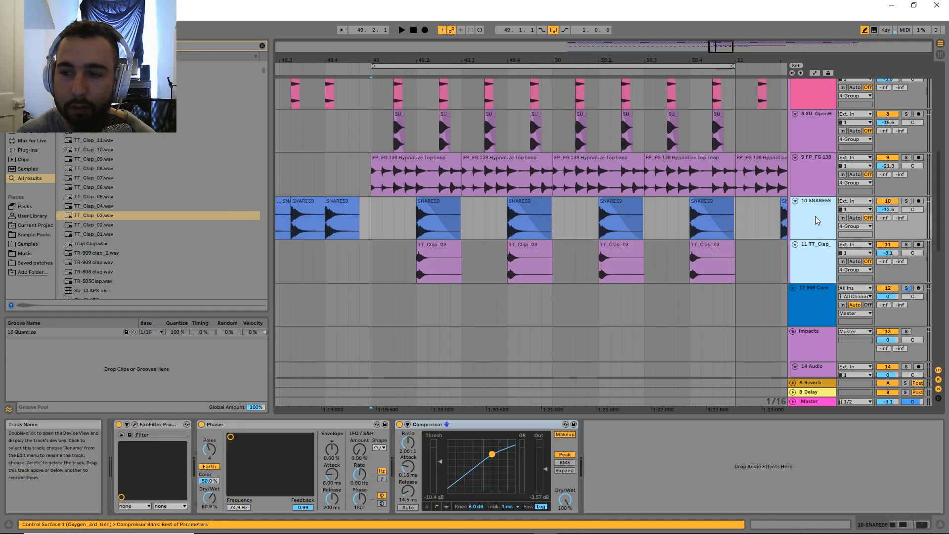
key("ctrl+g")
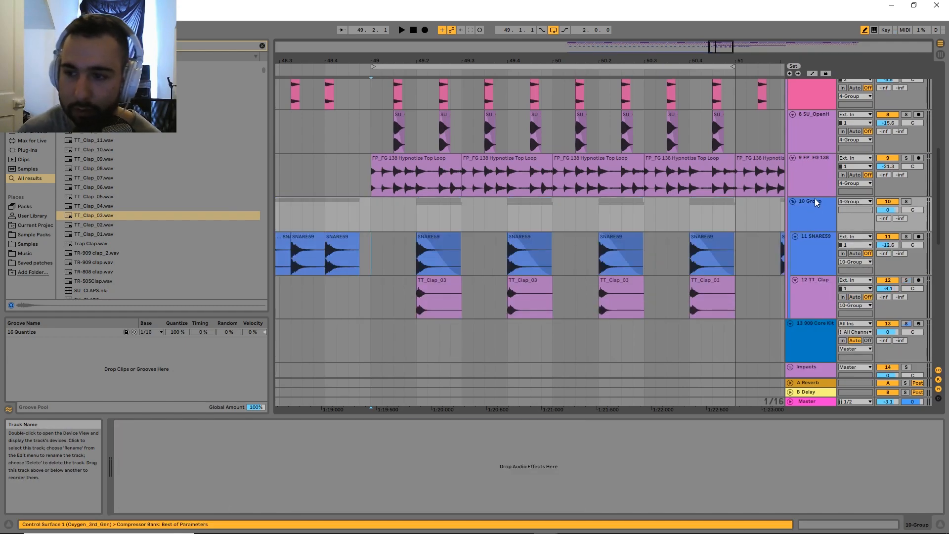
- Add a Glue Compressor to the snare and clap group
left_click(816, 203)
left_click_drag(707, 197, 678, 191)
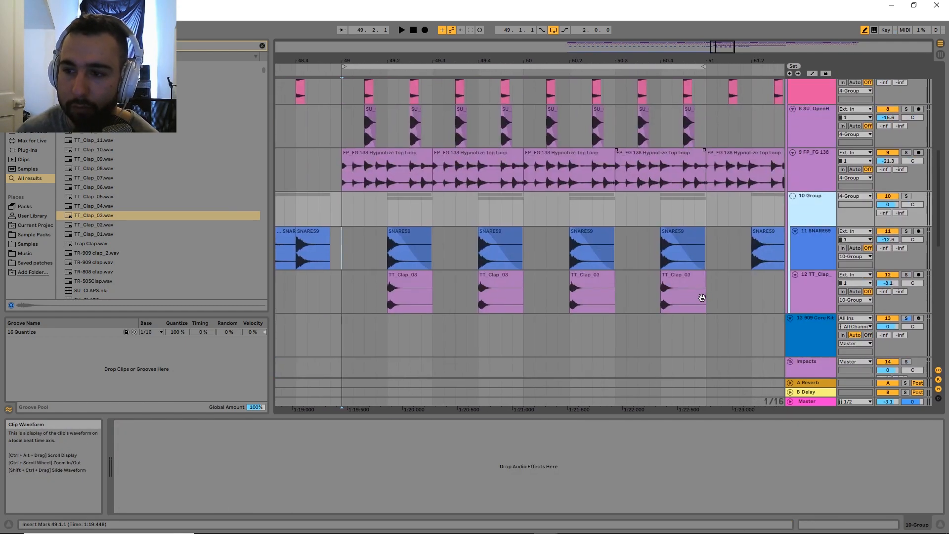
mouse_move(731, 254)
left_mouse_down()
mouse_move(731, 183)
mouse_move(729, 246)
left_mouse_up()
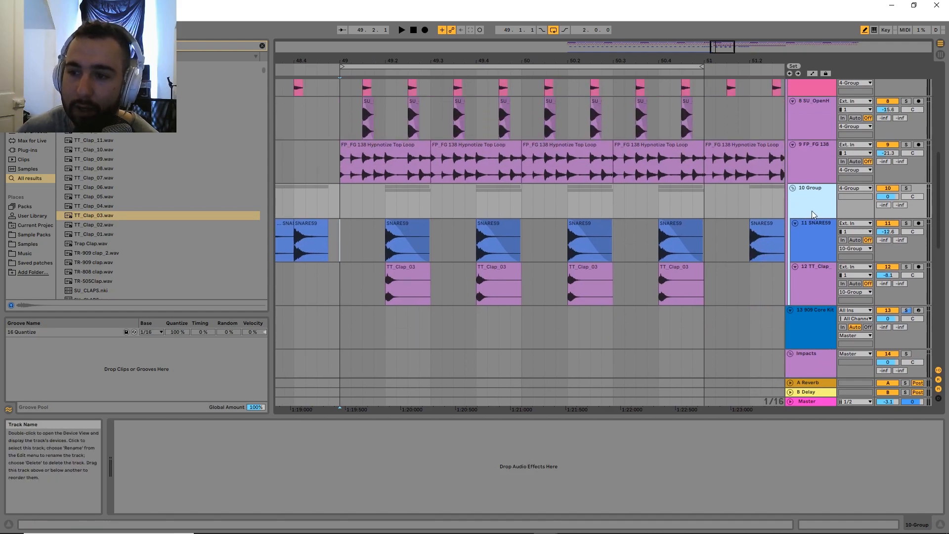
left_click(31, 122)
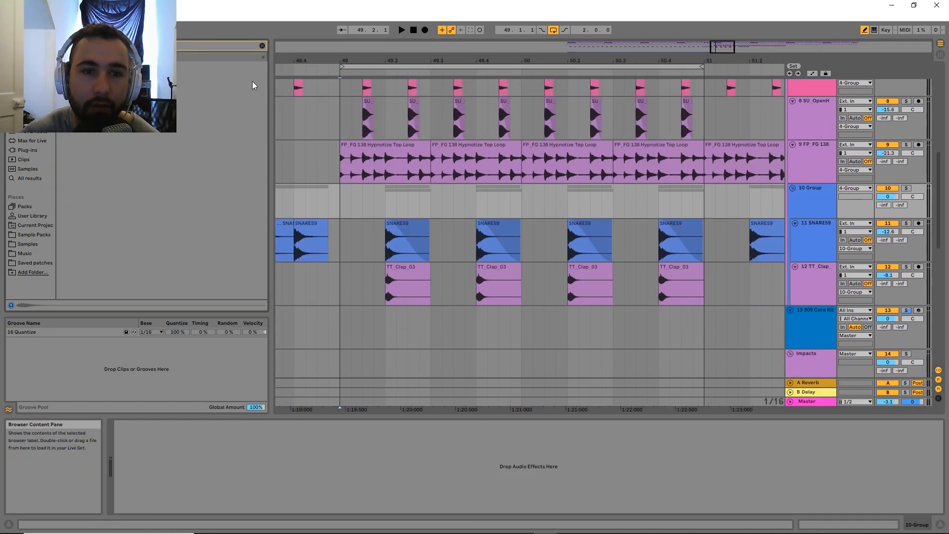
left_click(263, 48)
scroll(159, 241, "down", 5)
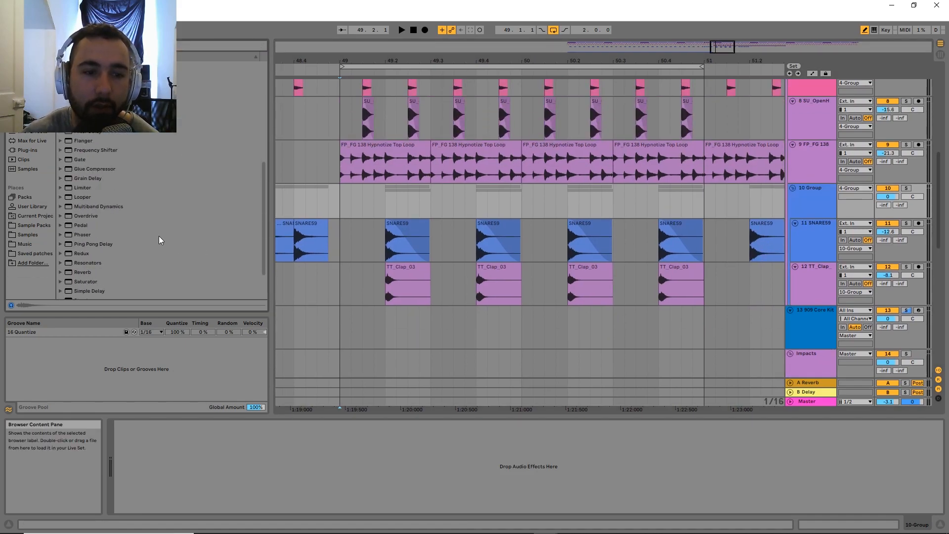
double_click(96, 169)
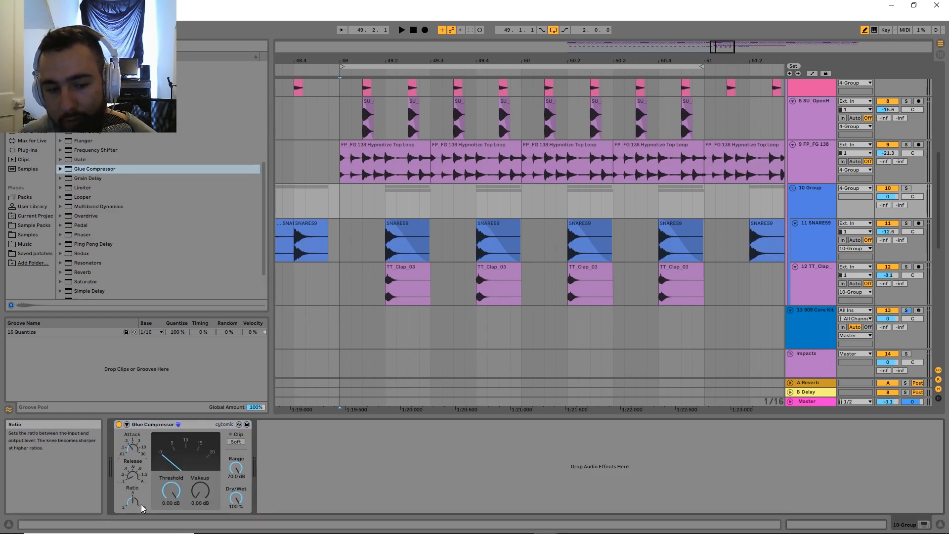
- Add a Compressor to the percussion group, sidechained from the BazzISM2 kick, with -13.1 dB threshold, 0.08 ms attack and 15.3 ms release
scroll(523, 247, "up", 5)
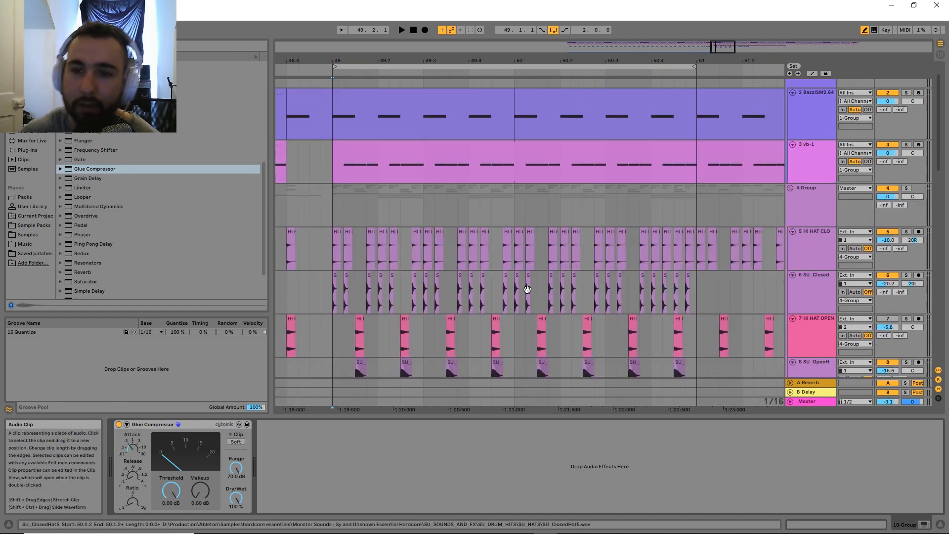
scroll(501, 236, "down", 1)
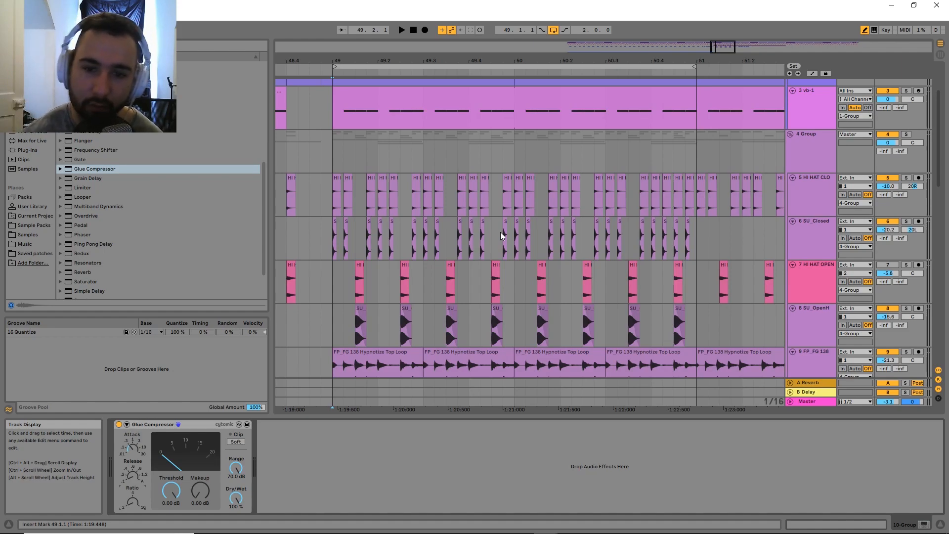
left_click_drag(510, 175, 505, 210)
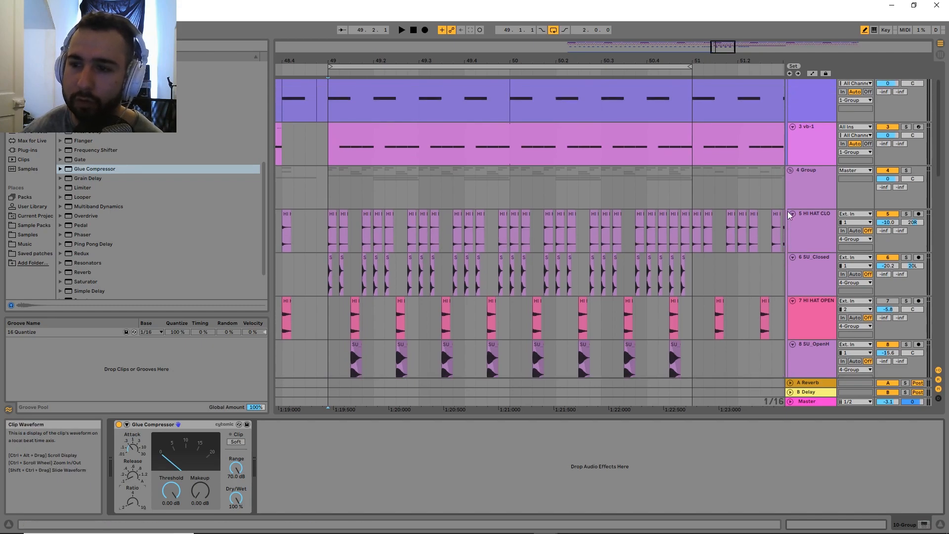
scroll(104, 141, "up", 2)
scroll(104, 140, "up", 5)
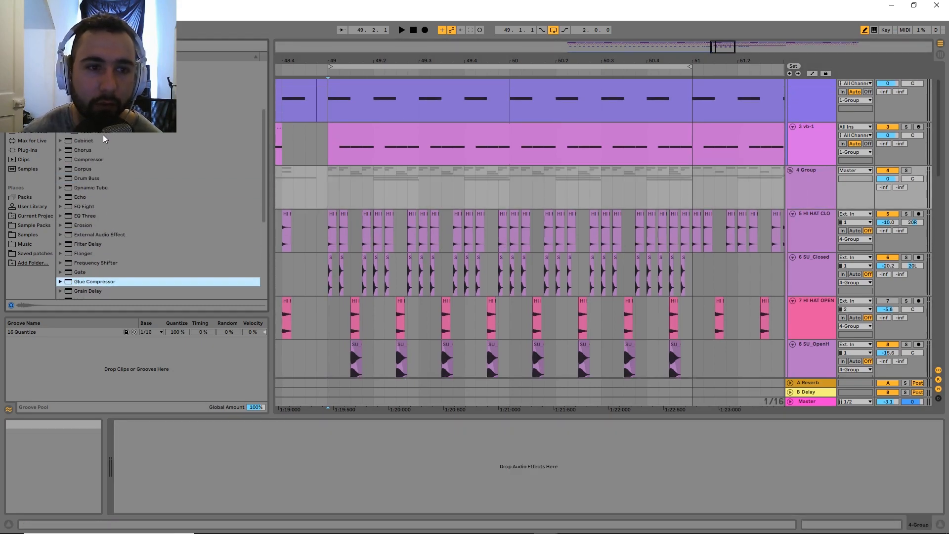
left_click_drag(89, 178, 250, 485)
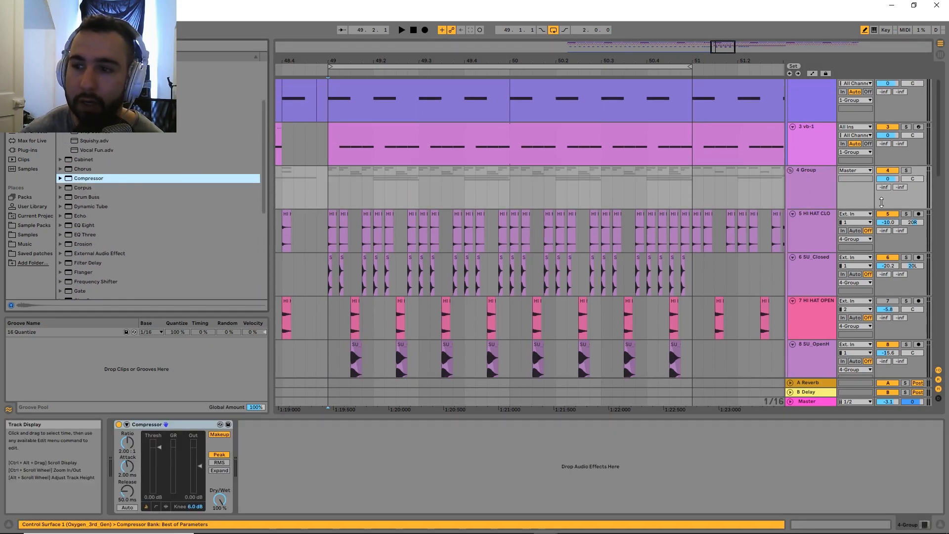
left_click(127, 425)
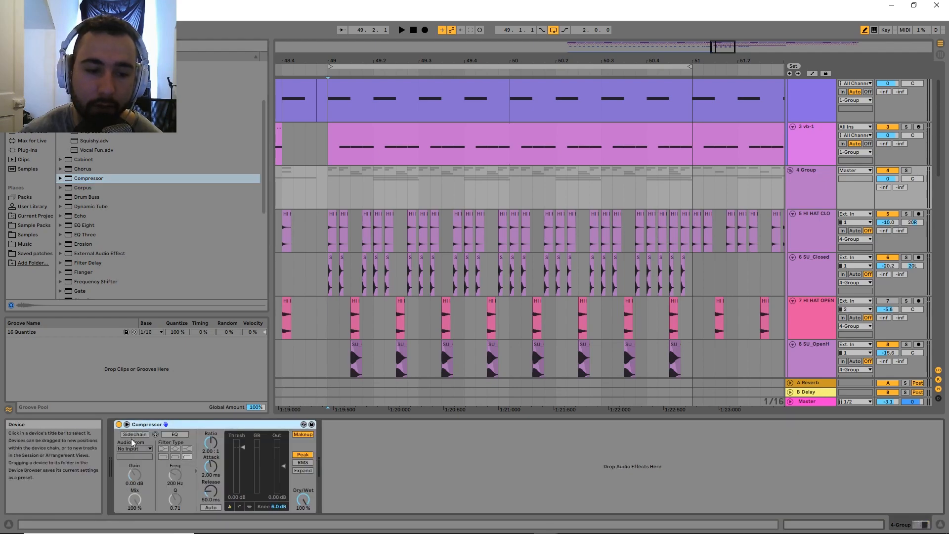
left_click(134, 448)
left_click(136, 262)
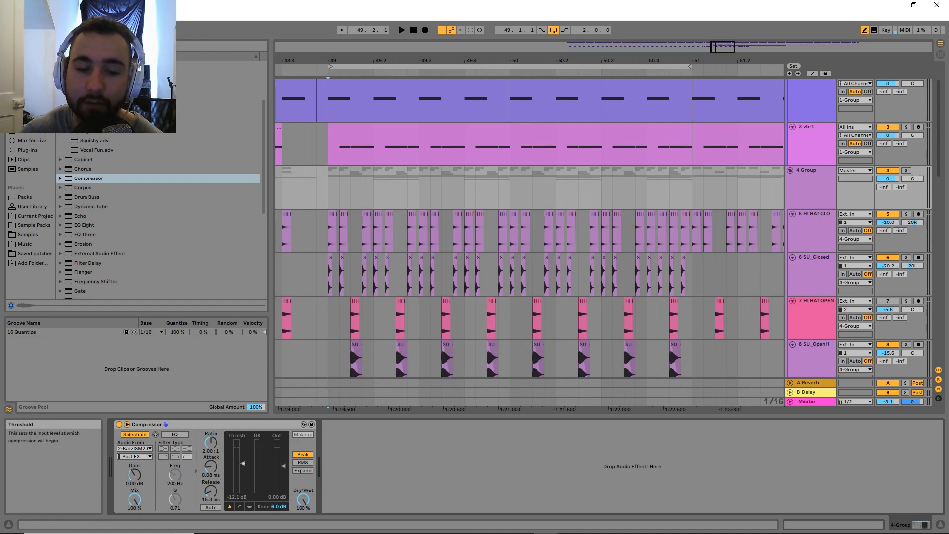
- Play the loop with the snare group muted and set the Compressor to -12.4 dB threshold, 0.17 ms attack and 30.7 ms release
key("space")
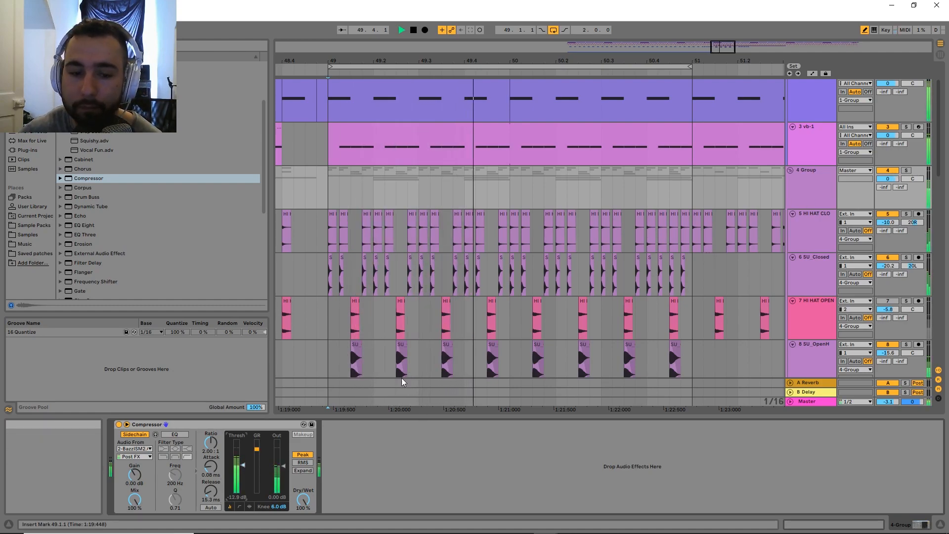
left_click_drag(430, 298, 449, 103)
left_click(887, 237)
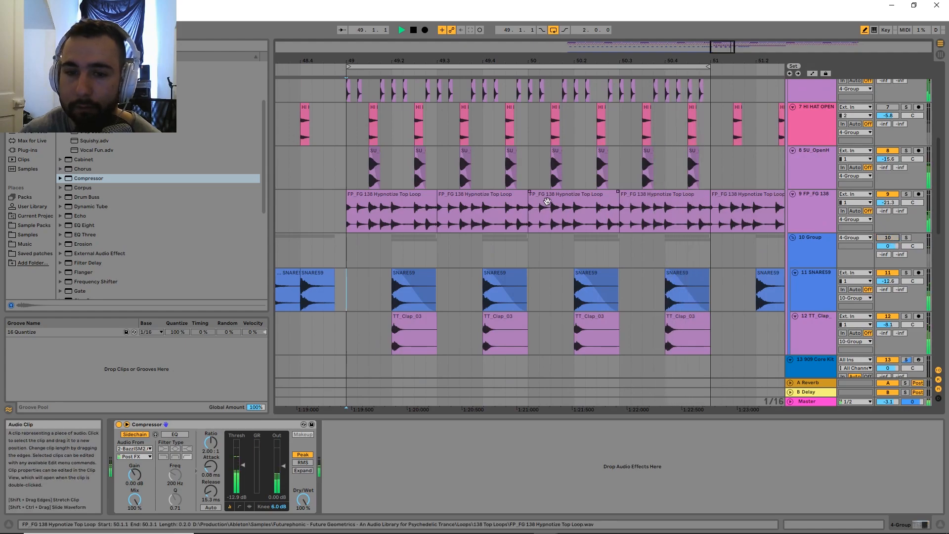
left_click_drag(546, 204, 529, 265)
left_click_drag(240, 464, 242, 464)
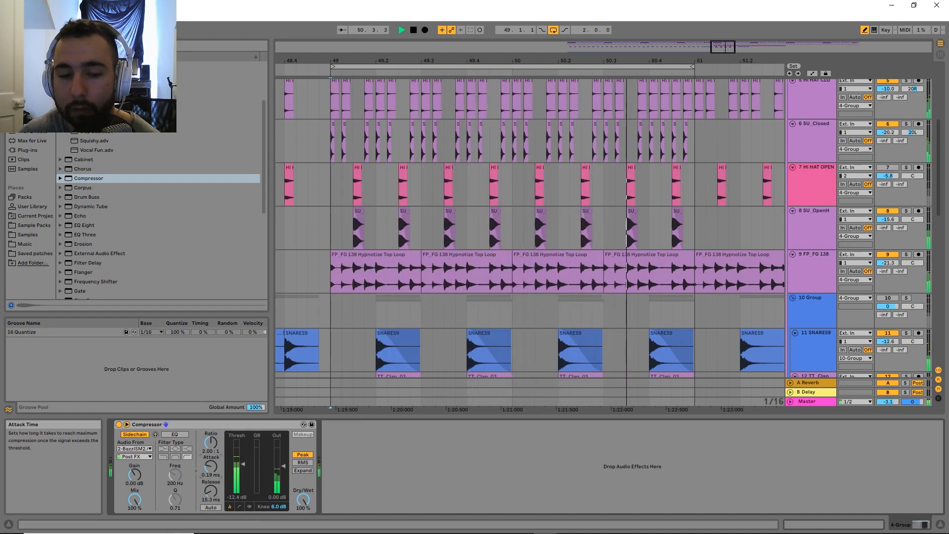
left_click_drag(211, 493, 210, 489)
- Bypass and re-enable the sidechain Compressor to compare the sound, and stop playback
left_click(119, 424)
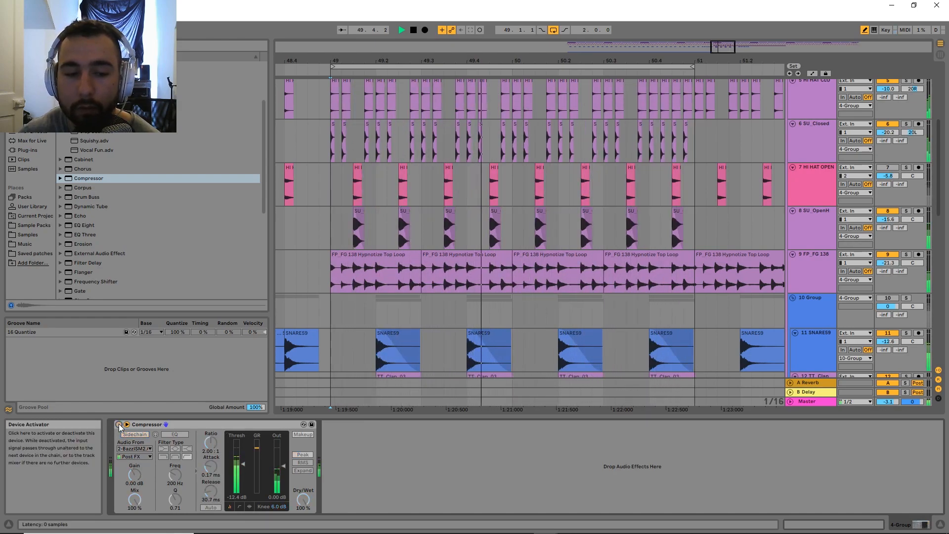
left_click(119, 423)
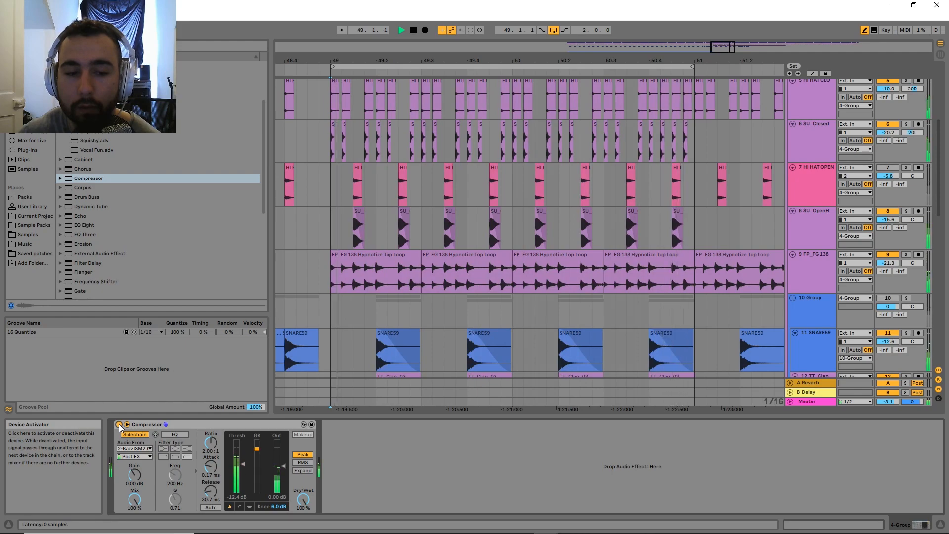
key("space")
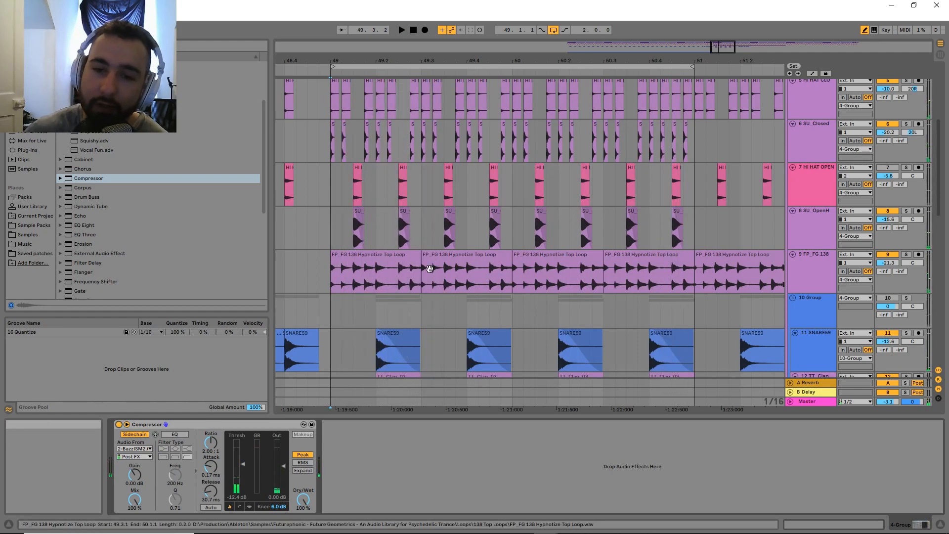
scroll(493, 203, "up", 2)
scroll(493, 202, "up", 5)
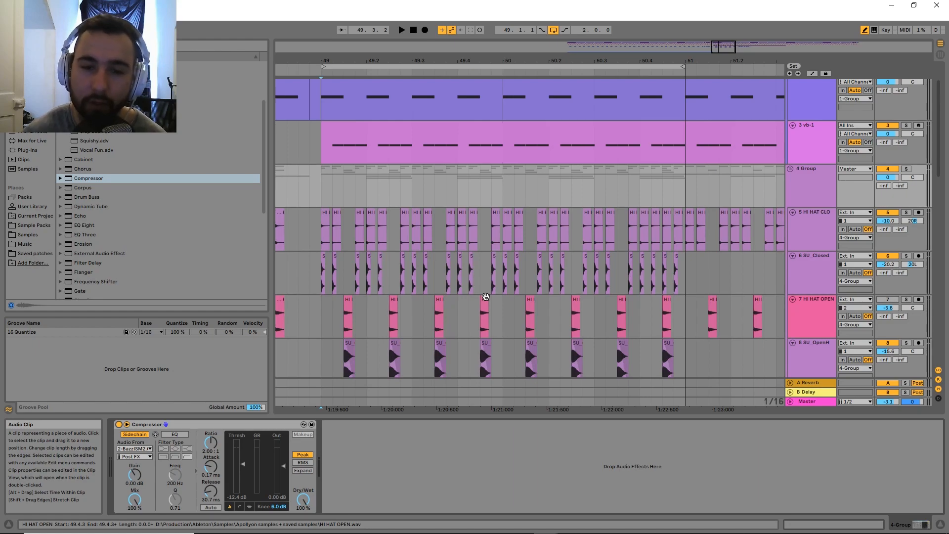
scroll(504, 215, "down", 4)
left_click_drag(522, 343, 540, 314)
left_click(822, 185)
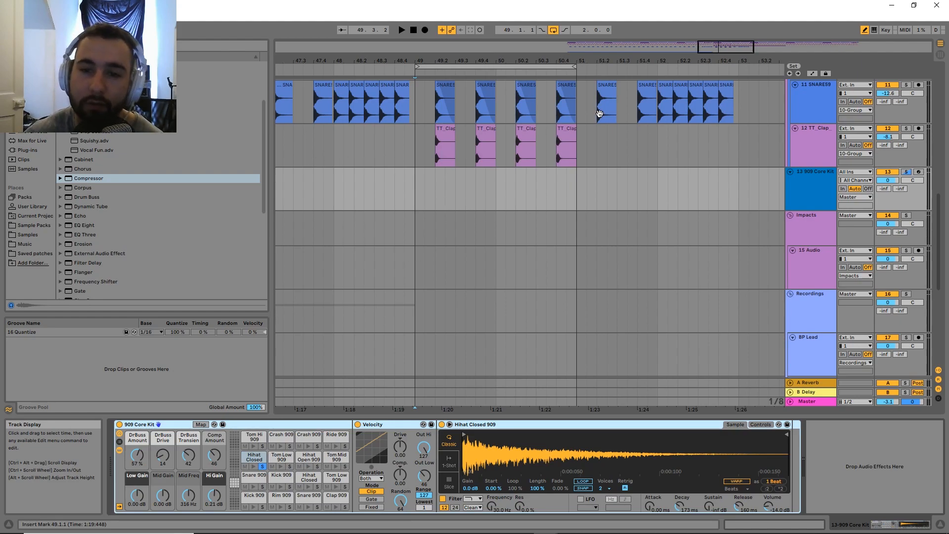
left_click_drag(581, 149, 562, 328)
left_click_drag(488, 327, 490, 267)
scroll(486, 322, "up", 2)
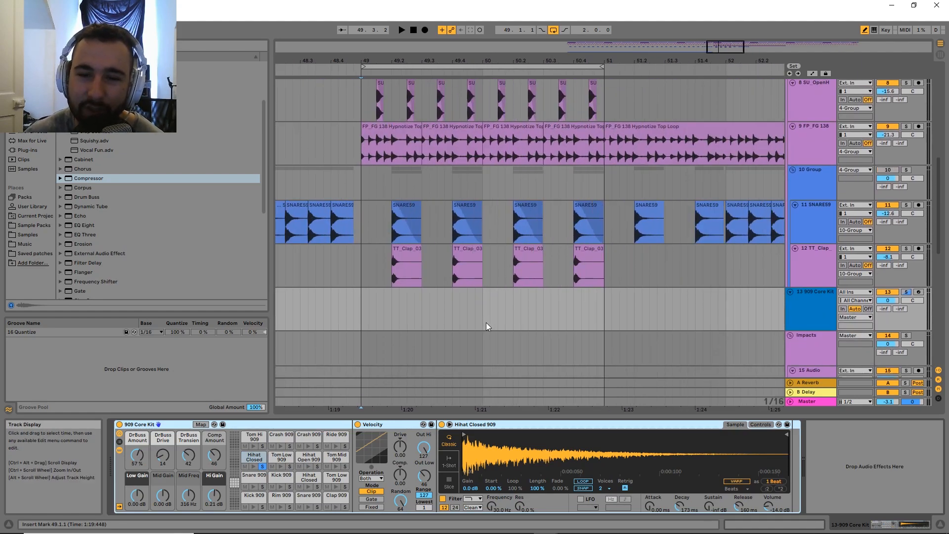
scroll(505, 153, "up", 3)
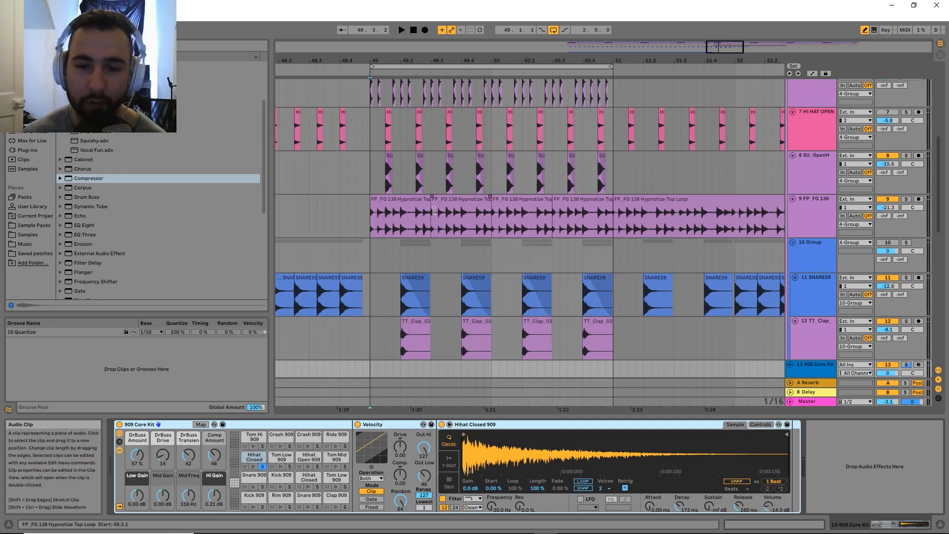
- Open the first Hypnotize Top Loop clip at 49.1.1 to examine its waveform and warp markers
left_click(412, 198)
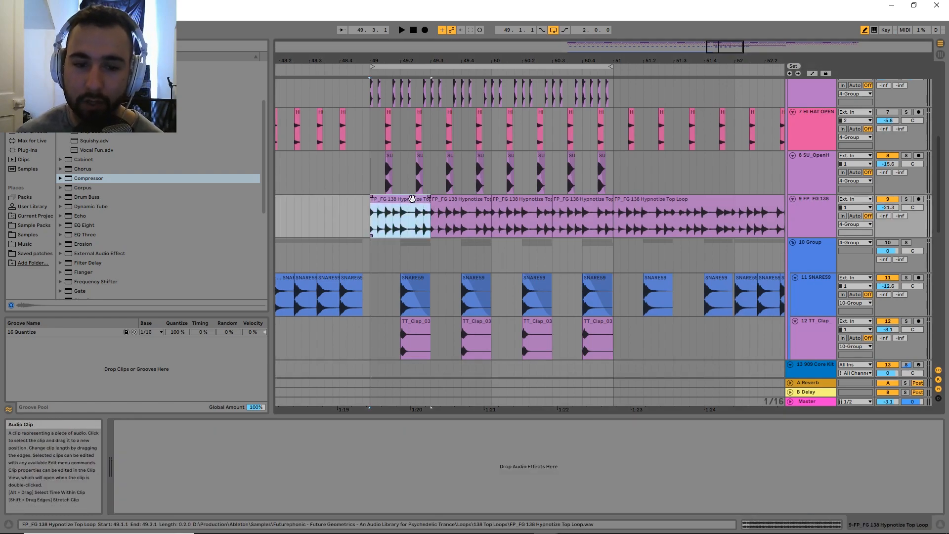
double_click(421, 214)
left_click_drag(429, 215, 587, 226)
key("ctrl+z")
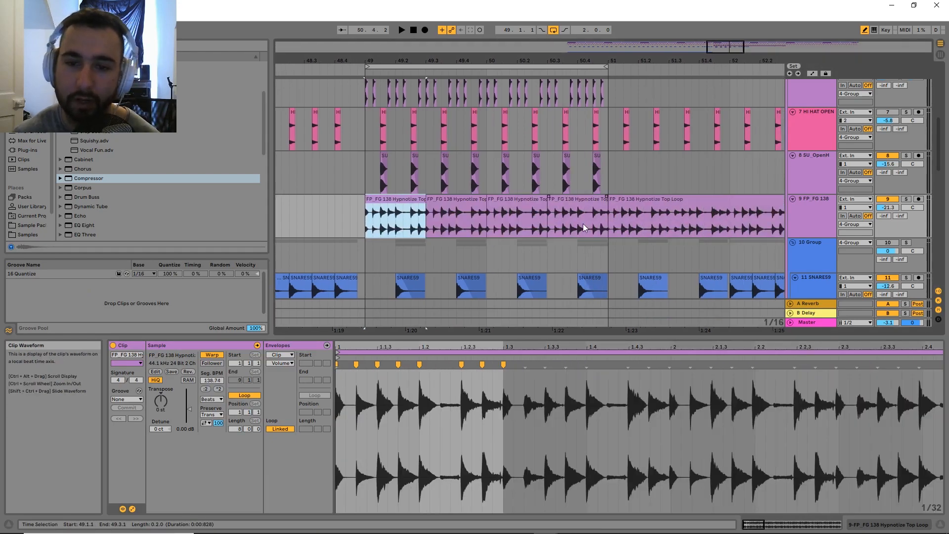
- Play the kick, bass and hi-hat break in bar 48 that leads into bar 49
scroll(497, 231, "down", 1)
left_click_drag(498, 135, 616, 243)
left_click_drag(443, 185, 553, 280)
mouse_move(539, 213)
left_mouse_down()
mouse_move(520, 301)
mouse_move(489, 213)
left_mouse_up()
left_click(420, 183)
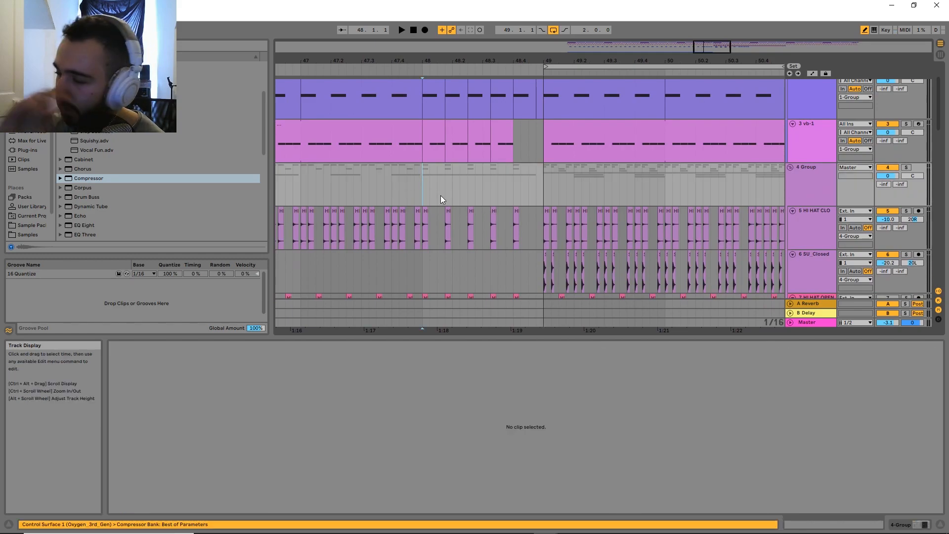
left_click_drag(614, 198, 524, 169)
left_click_drag(663, 205, 668, 206)
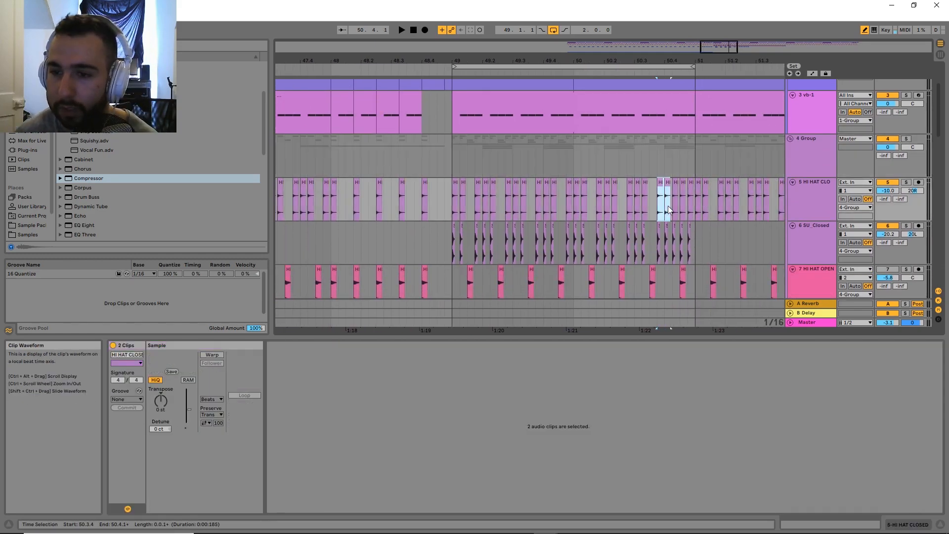
left_click_drag(402, 185, 455, 178)
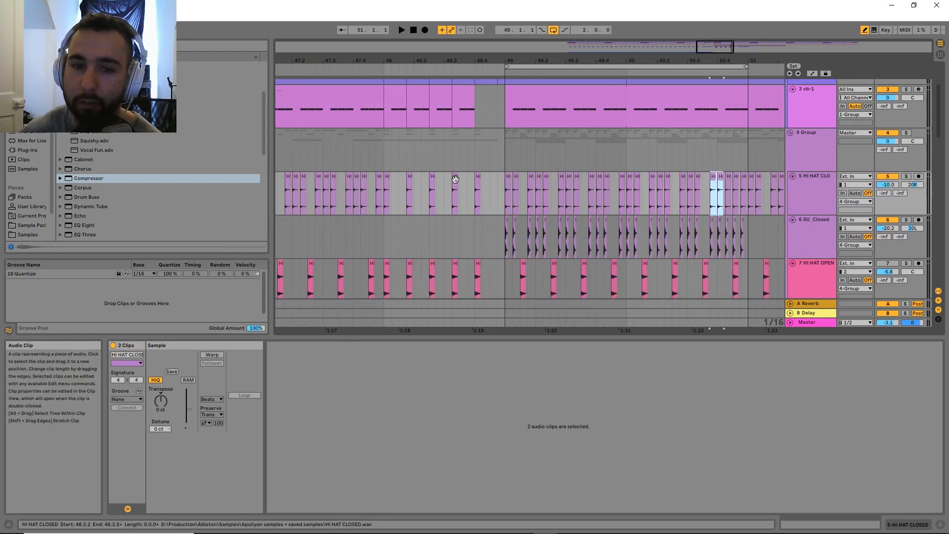
left_click(378, 155)
left_click(323, 155)
key("space")
left_click_drag(388, 144, 480, 146)
key("space")
- Reactivate the HI HAT OPEN track and replay the break before bar 49
left_click_drag(573, 200, 578, 122)
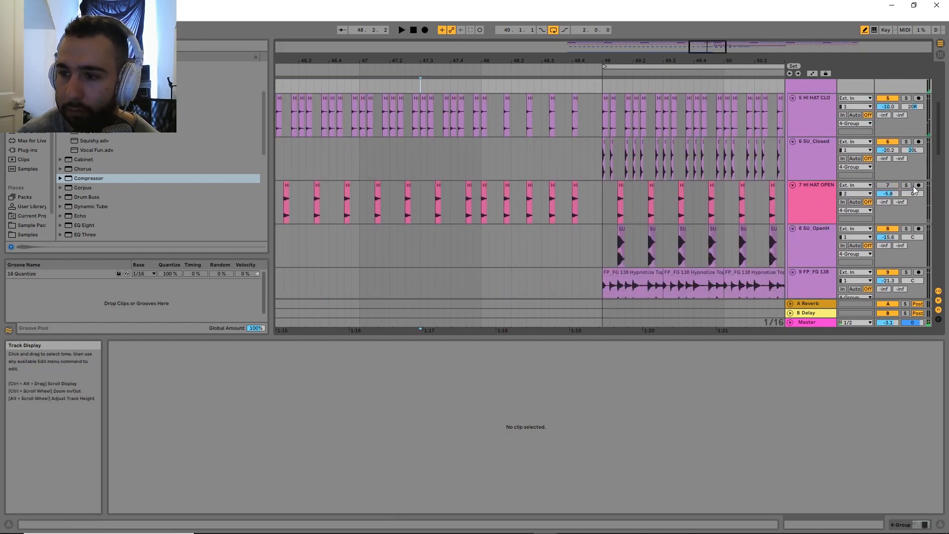
left_click_drag(505, 85, 492, 185)
key("space")
key("space")
- Extend the kick and bass clips at 48.1.1 to a full beat and clear both tracks from 48.2.1 to 49.1.1
scroll(492, 185, "up", 5)
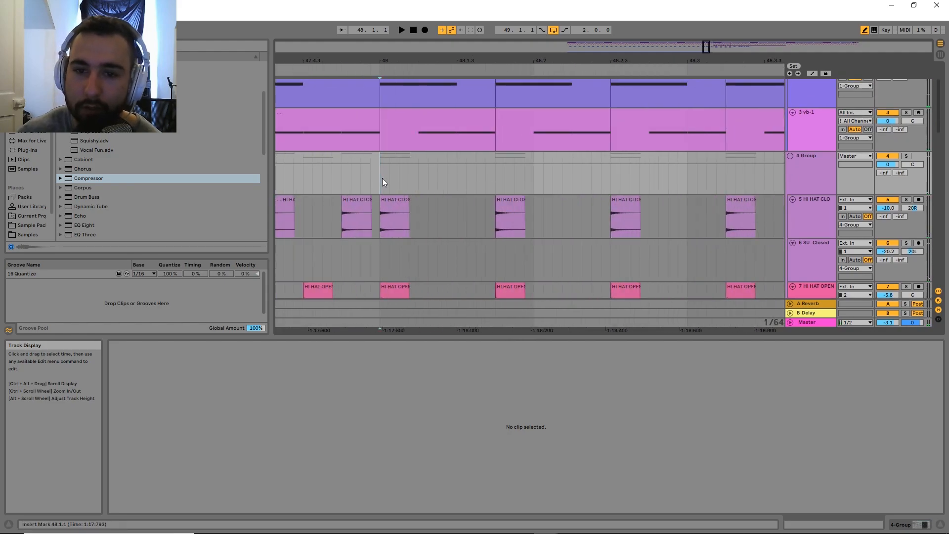
scroll(383, 179, "down", 5)
left_click_drag(412, 187, 420, 219)
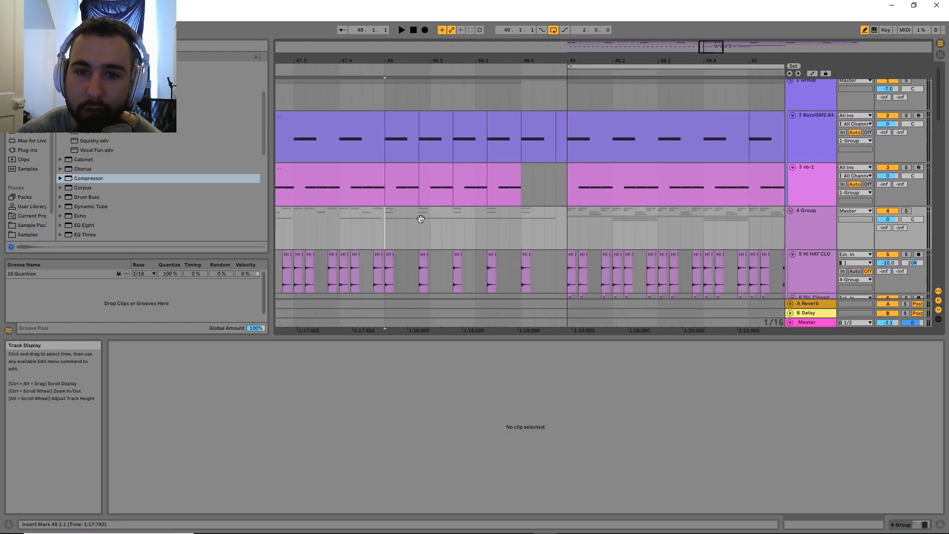
left_click_drag(418, 168, 433, 180)
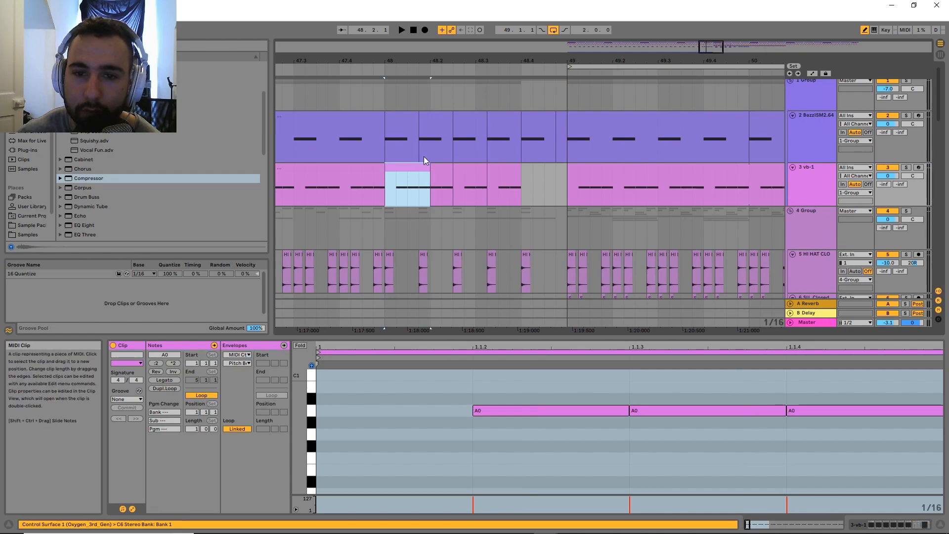
left_click_drag(418, 136, 433, 133)
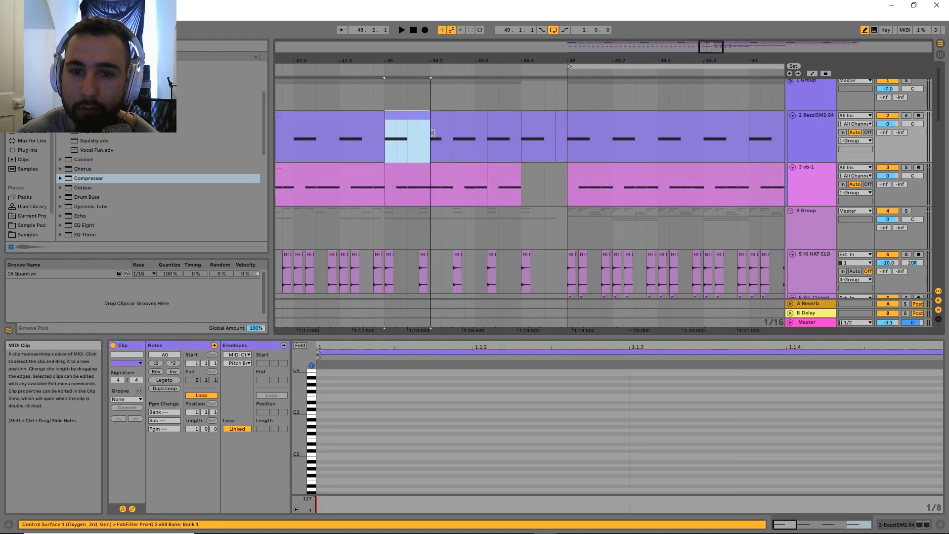
left_click_drag(433, 171, 565, 129)
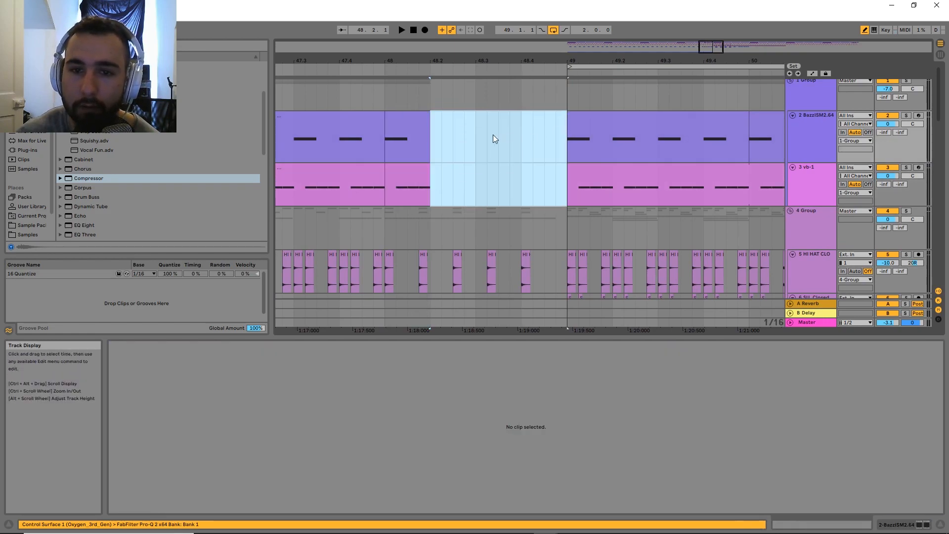
key("Delete")
- Duplicate the first three sixteenths of the kick and bass clips at 48.1.1 four times in a row
left_click(396, 132)
left_click_drag(423, 196, 396, 128)
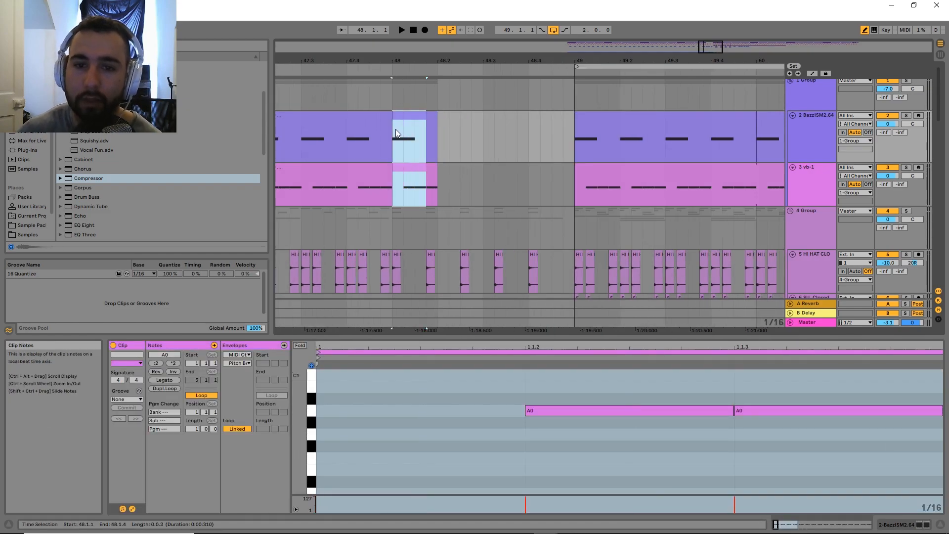
key("ctrl+d")
key("ctrl+d")
key("ctrl+d")
key("ctrl+d")
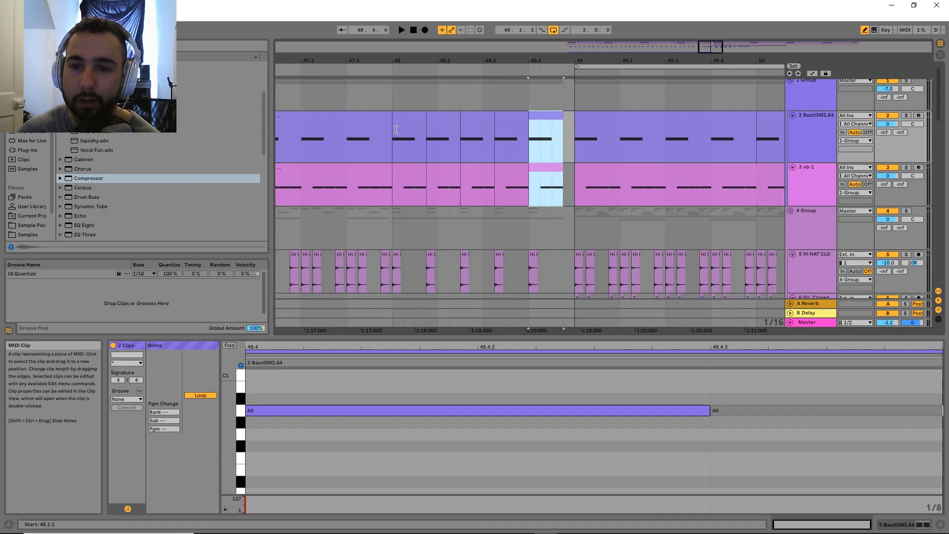
- Delete the vb-1 bass clip at 48.4.1 and clear the HI HAT CLOSED track from 48.1.1 to 48.4.4
left_click(549, 188)
key("Delete")
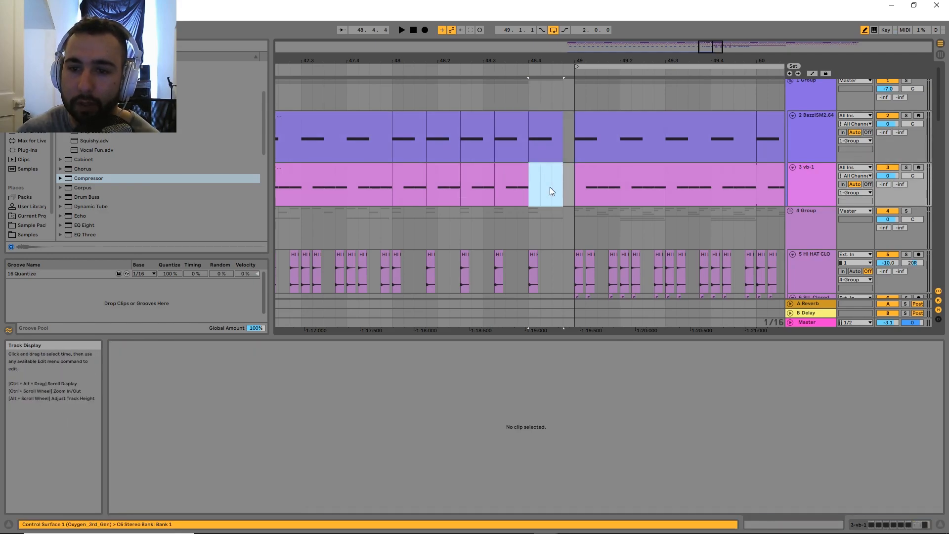
scroll(543, 198, "down", 3)
scroll(529, 208, "left", 2)
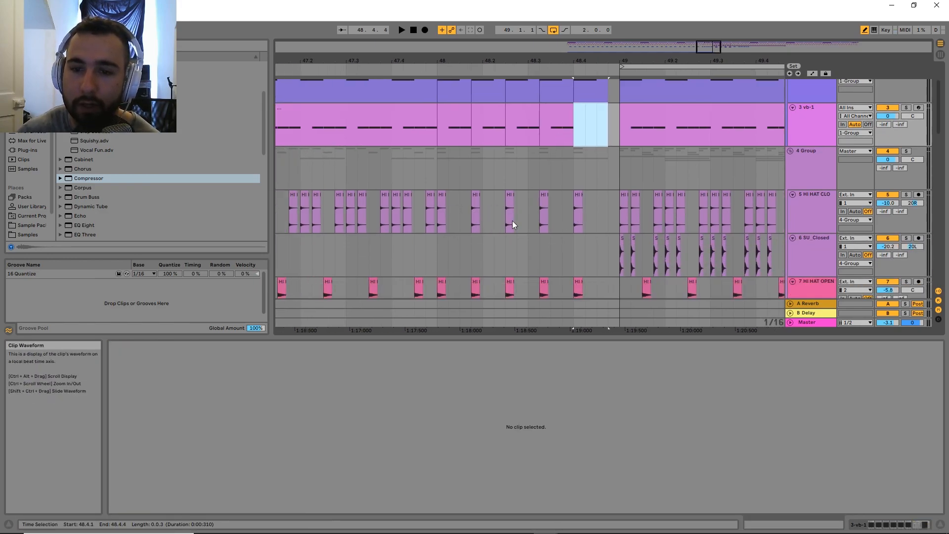
left_click_drag(441, 221, 608, 222)
key("Delete")
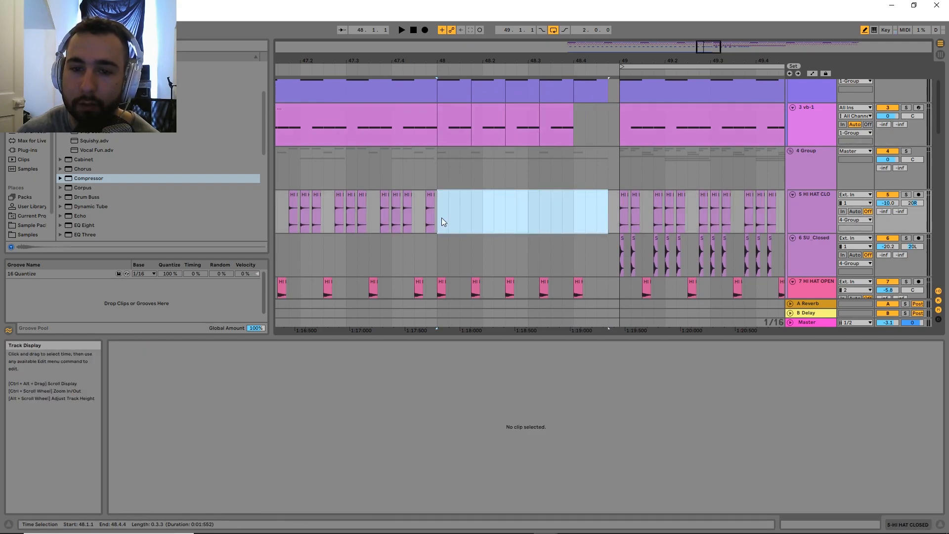
- Duplicate the two beats of closed hi-hats from 47.3.1 to 48.1.1 twice, filling bar 48
left_click_drag(441, 217, 351, 218)
key("ctrl+d")
key("ctrl+d")
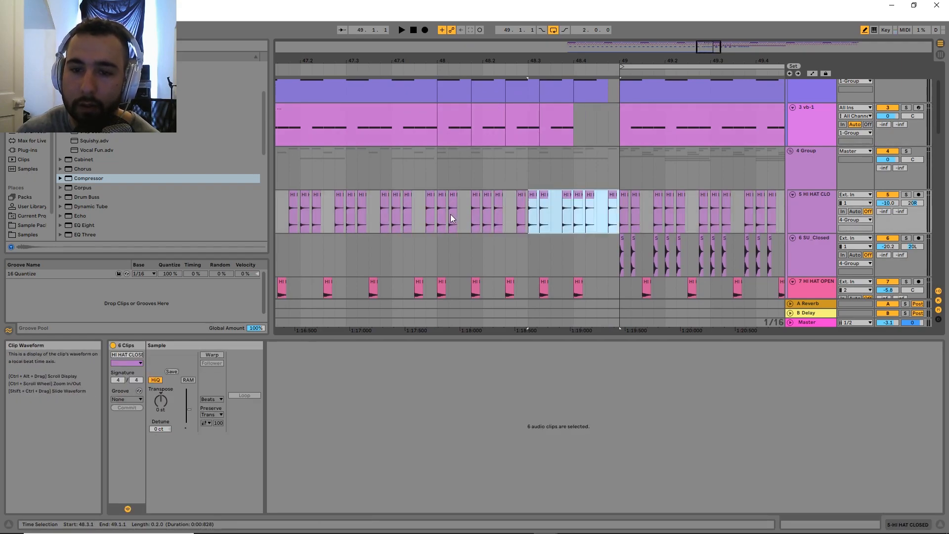
- Delete the closed hi-hats in bar 48 after the hit at 48.1.1, up to 49.1.1
left_click(452, 195)
key("Delete")
left_click(475, 195)
key("Delete")
left_click(482, 219)
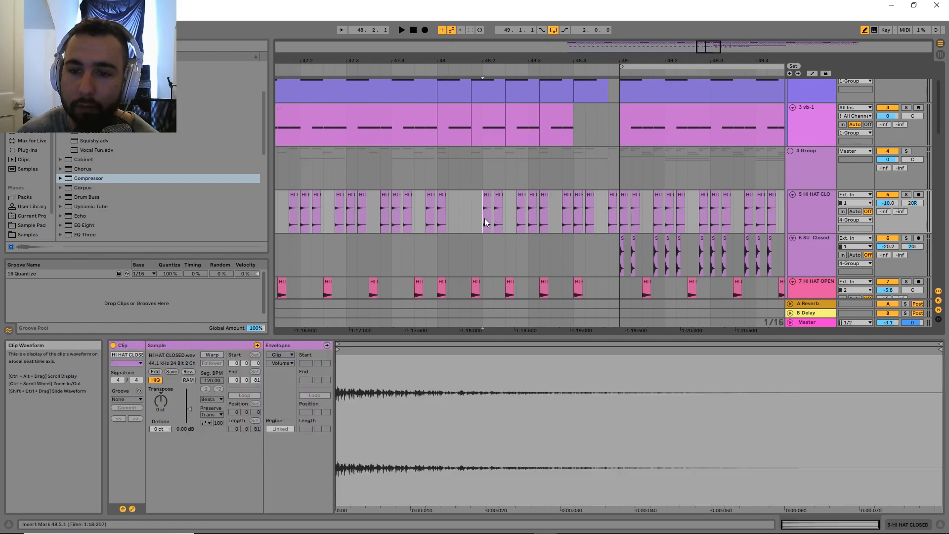
left_click_drag(482, 221, 609, 220)
key("Delete")
key("plus")
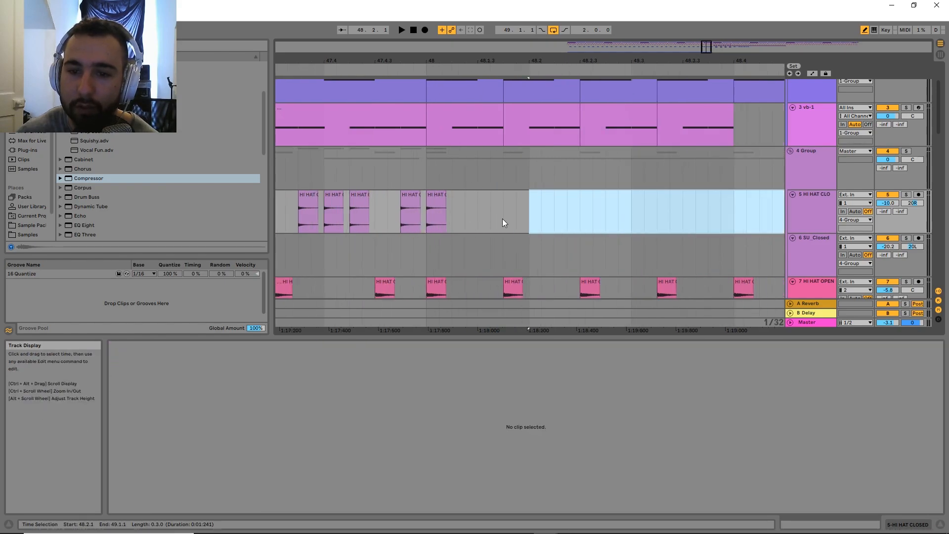
scroll(502, 219, "down", 1)
left_click_drag(502, 219, 488, 213)
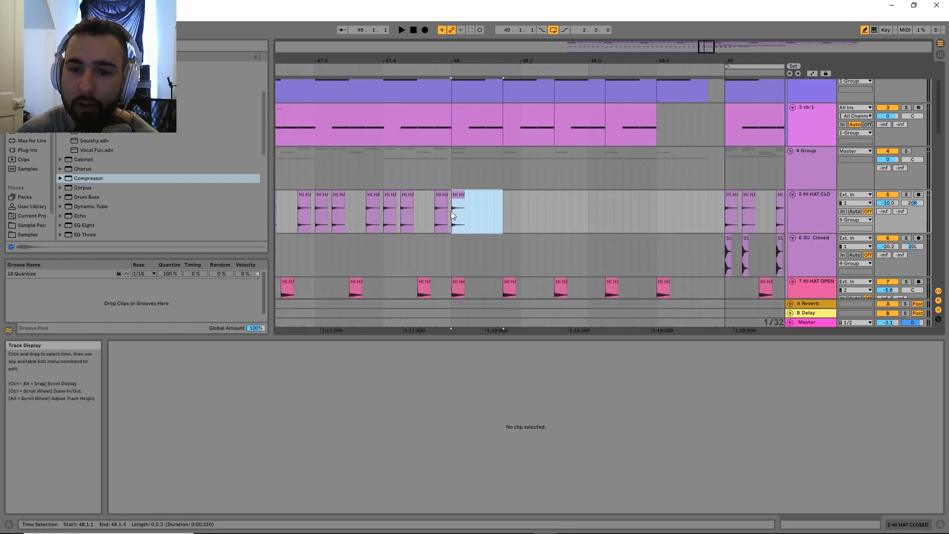
key("ctrl+v")
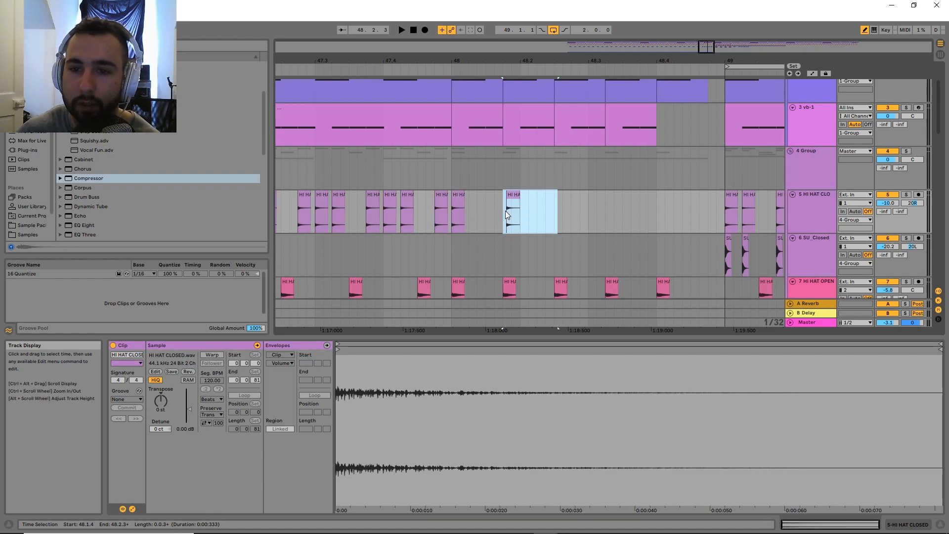
key("ctrl+z")
- Duplicate the three-sixteenth section with the closed hi-hat at 48.1.1 three times and play the break
left_click(453, 223)
key("ctrl+d")
key("ctrl+d")
key("ctrl+d")
left_click_drag(481, 256, 474, 168)
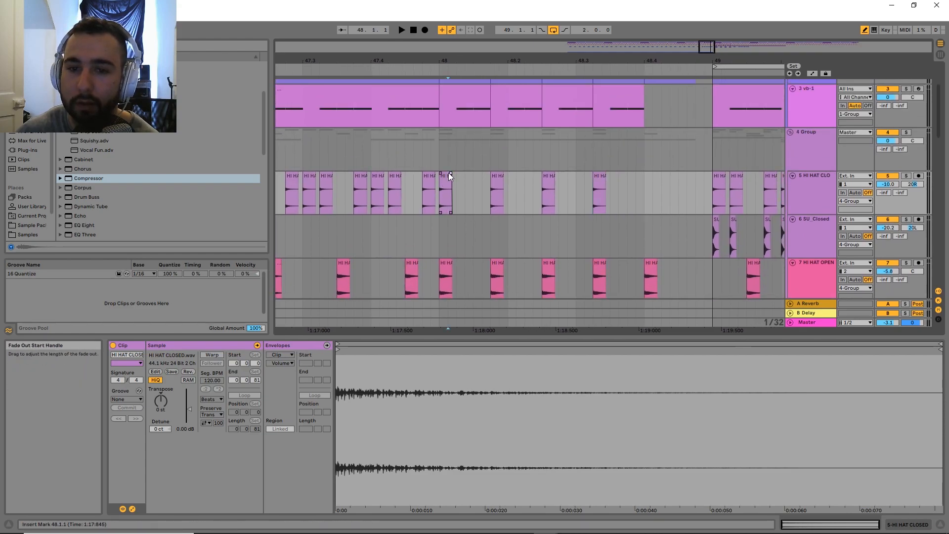
left_click(447, 177)
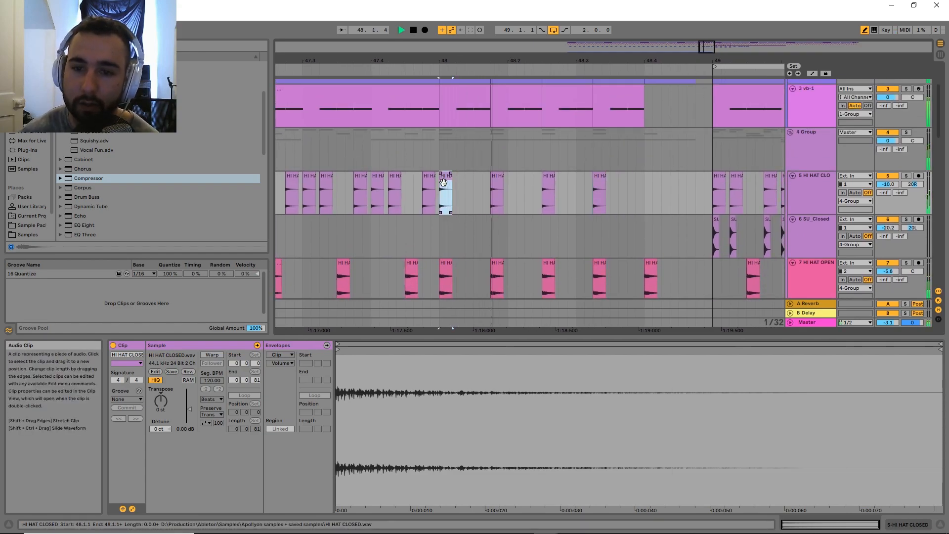
scroll(486, 206, "up", 3)
- Raise the notes of the vb-1 clip at 48.1.4 by three semitones to C1 and play the break from 48.1.1
left_click(486, 206)
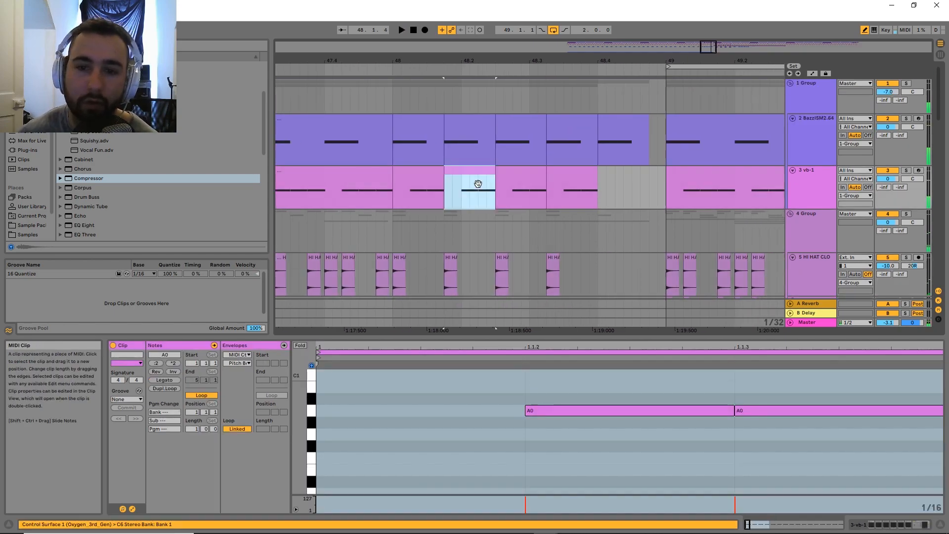
key("b")
key("ctrl+a")
key("Up")
key("Up")
key("Up")
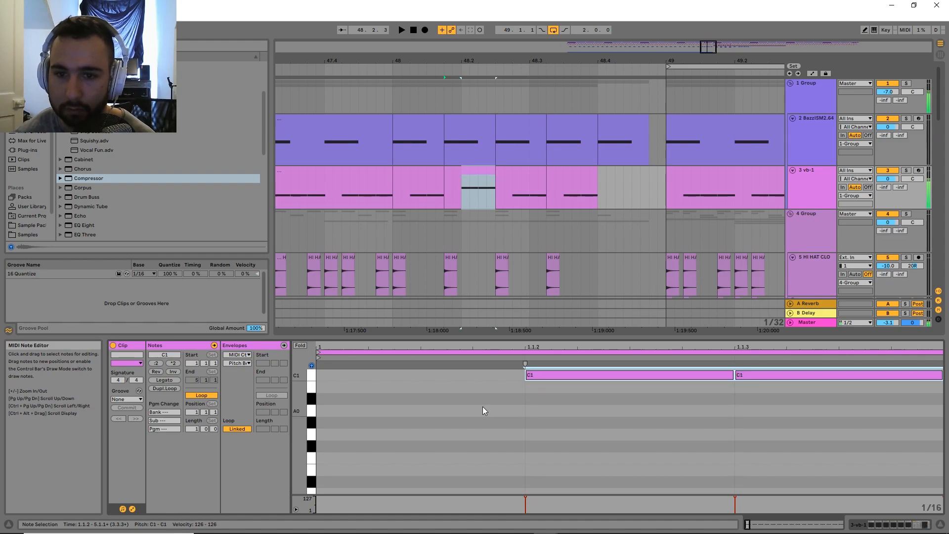
left_click(437, 168)
key("space")
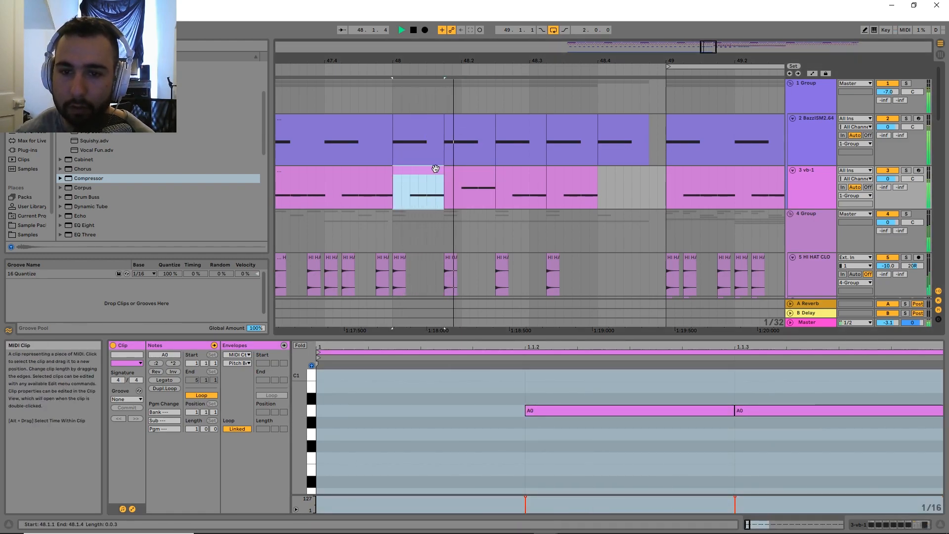
key("space")
- Lower all notes of the vb-1 clip at 48.2.3 by four semitones
left_click(511, 178)
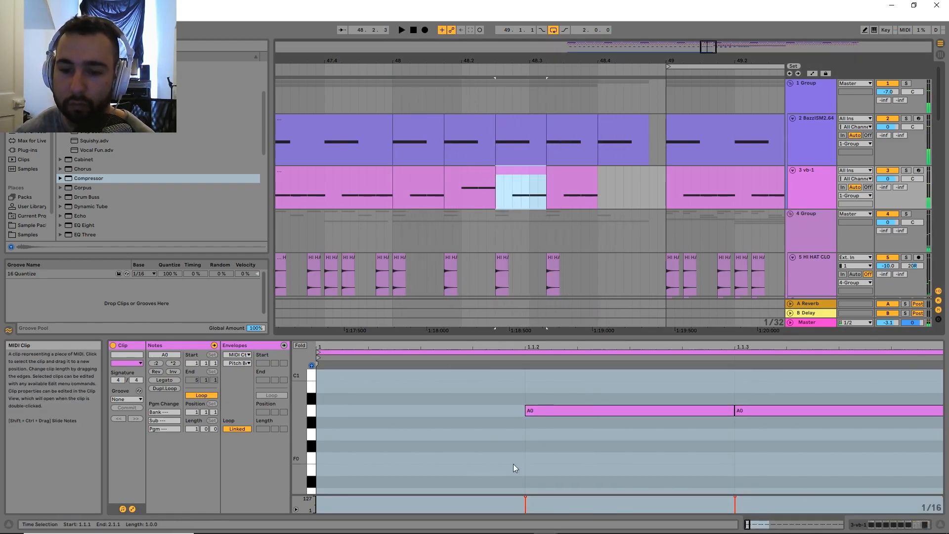
left_click(463, 444)
key("ctrl+a")
key("Down")
key("Down")
key("Down")
key("Down")
- Play the break with the varied bass notes from 48.1.1 into bar 49
left_click(423, 184)
key("space")
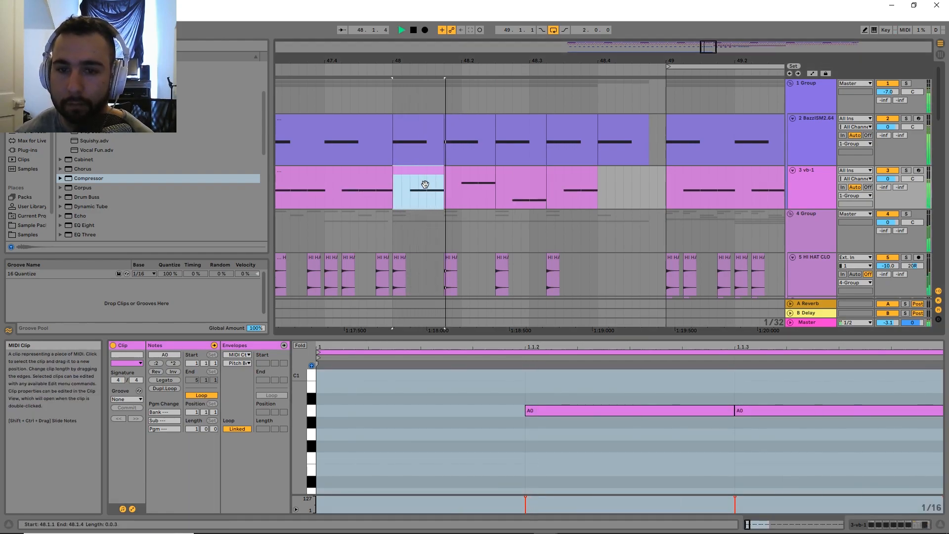
left_click(587, 174)
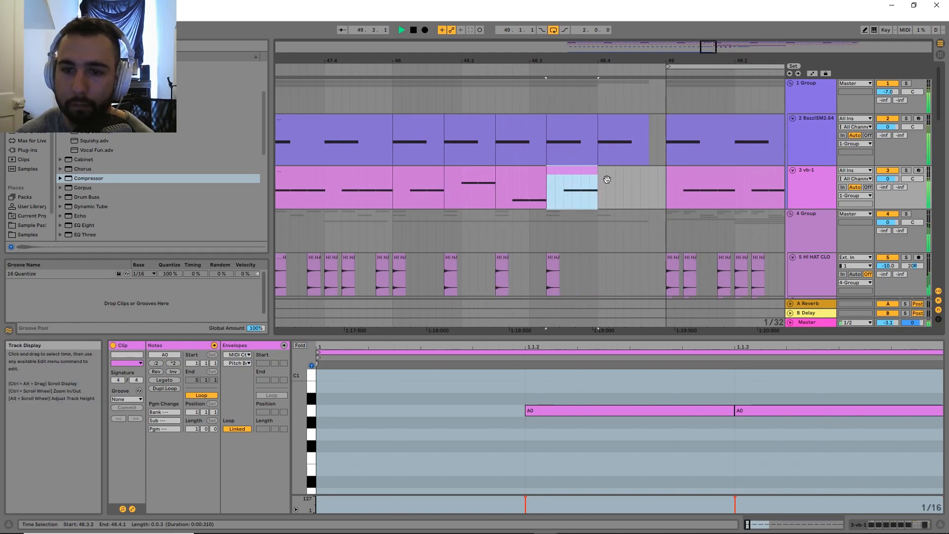
key("space")
- Examine how the hi-hat, top loop, snare and clap tracks are layered across bars 49 and 50
left_click_drag(543, 208, 486, 195)
scroll(486, 194, "down", 4)
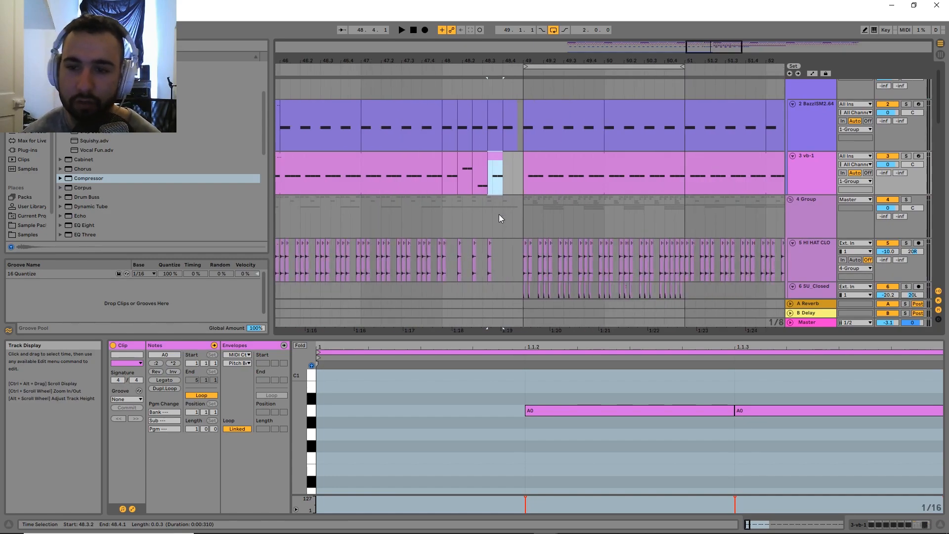
left_click_drag(595, 267, 508, 258)
scroll(508, 258, "down", 2)
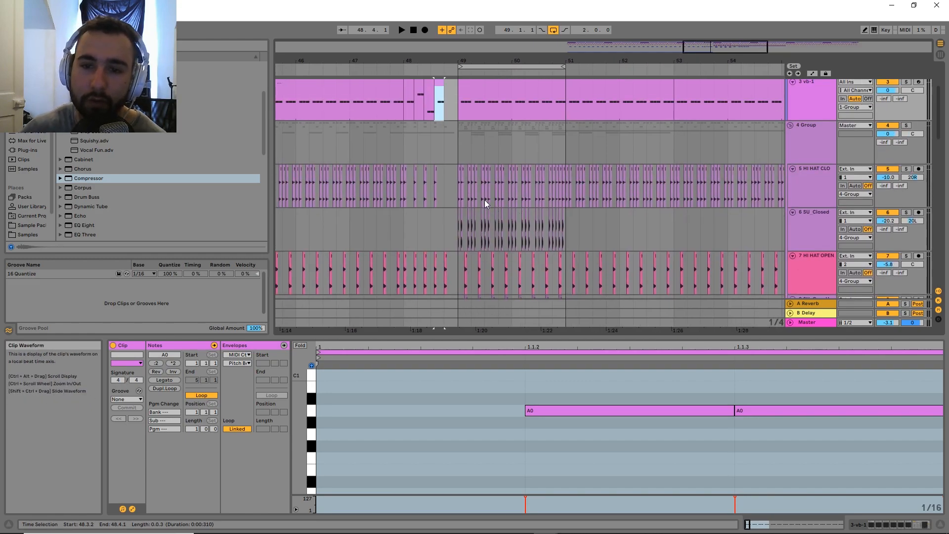
scroll(502, 238, "up", 4)
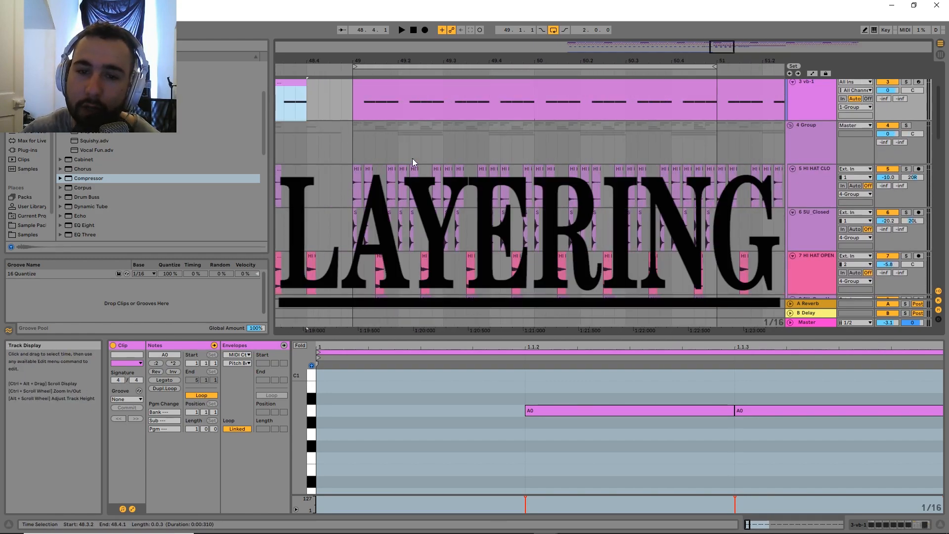
left_click_drag(567, 218, 560, 141)
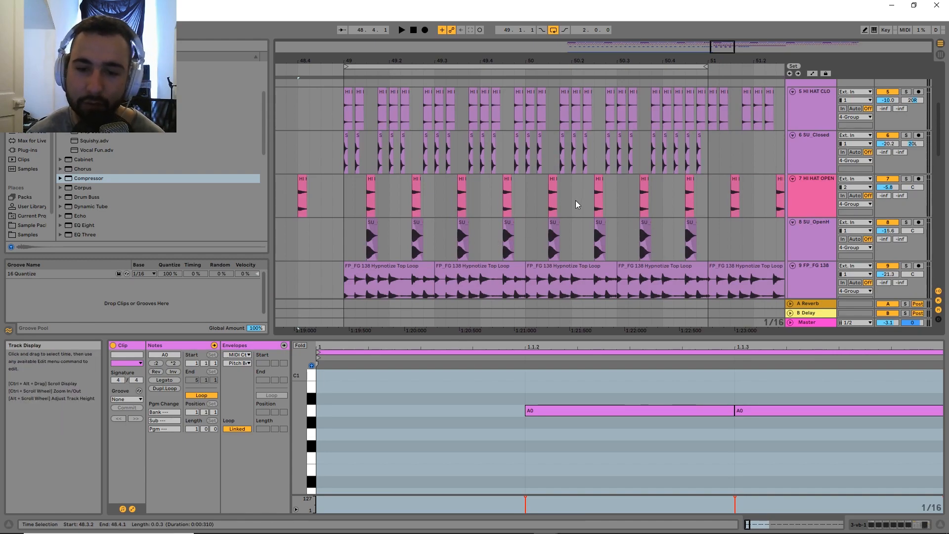
left_click_drag(552, 236, 524, 135)
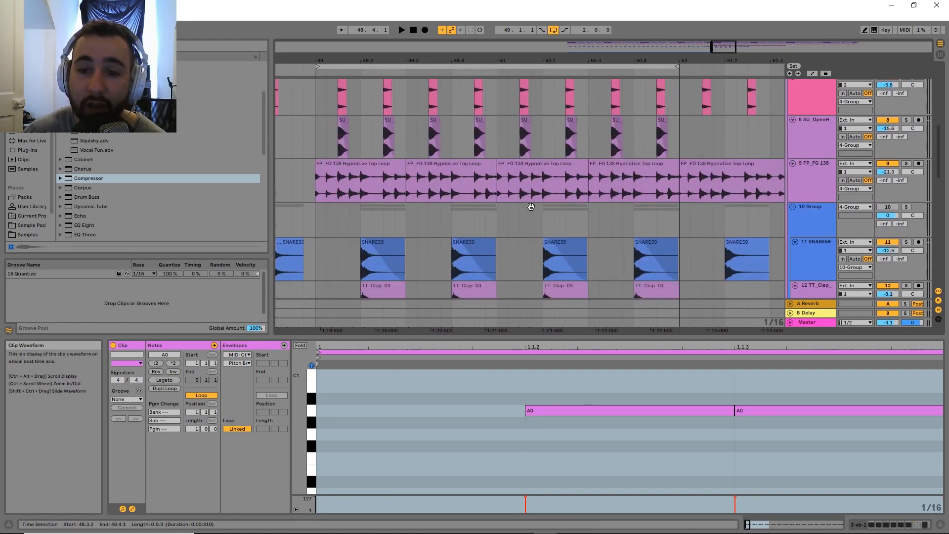
left_click_drag(603, 258, 599, 258)
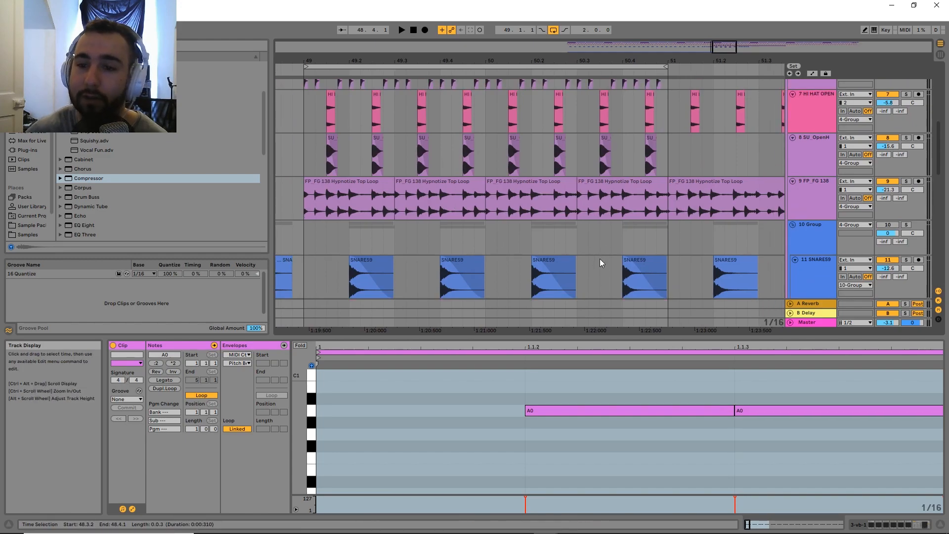
left_click_drag(295, 277, 330, 189)
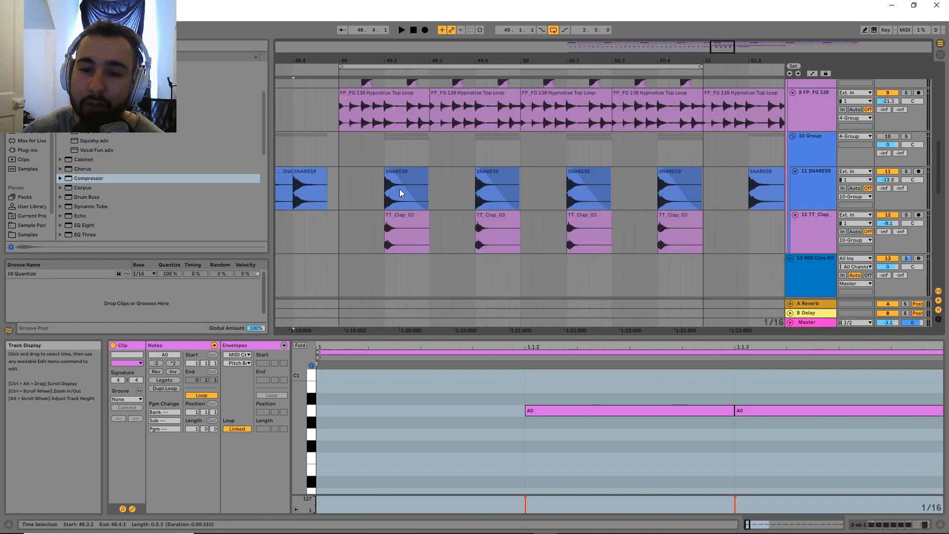
- Inspect the TT_Clap_03 clip at 49.2.1 and the devices on the 909 Core Kit track
left_click_drag(386, 231, 418, 229)
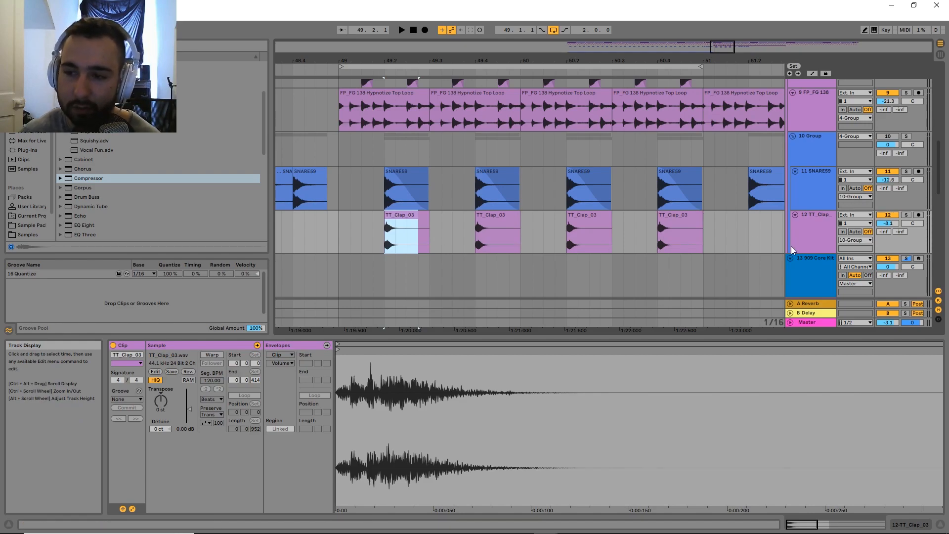
scroll(677, 269, "down", 1)
left_click(347, 265)
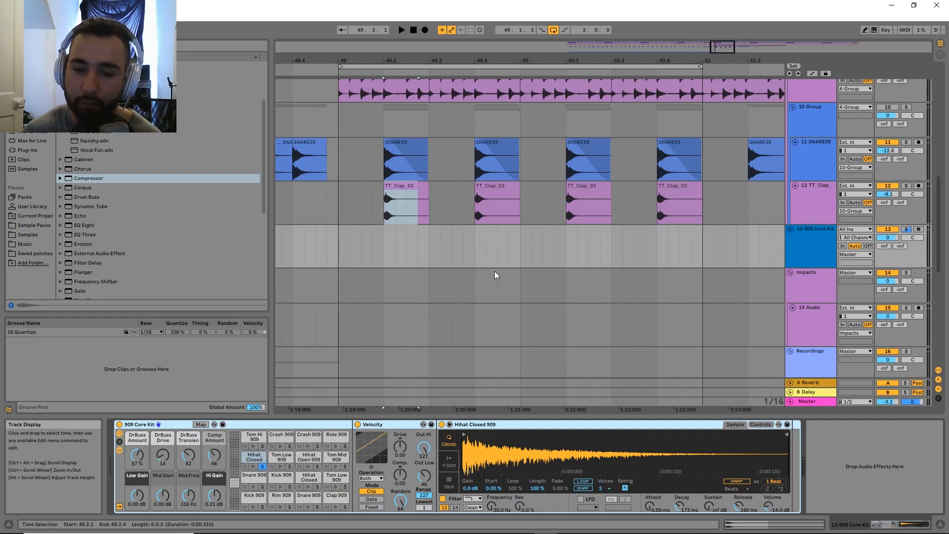
- Return to the TT_Clap track and place the insert marker at 49.1.1
scroll(394, 259, "up", 5)
mouse_move(629, 205)
left_mouse_down()
mouse_move(644, 206)
mouse_move(442, 194)
mouse_move(504, 194)
left_mouse_up()
key("ctrl+d")
key("ctrl+d")
key("ctrl+d")
left_click(351, 264)
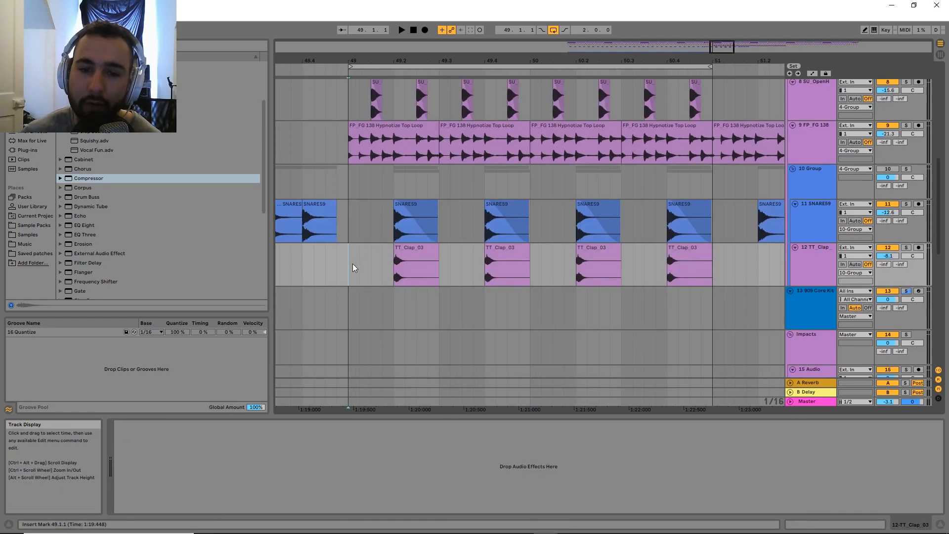